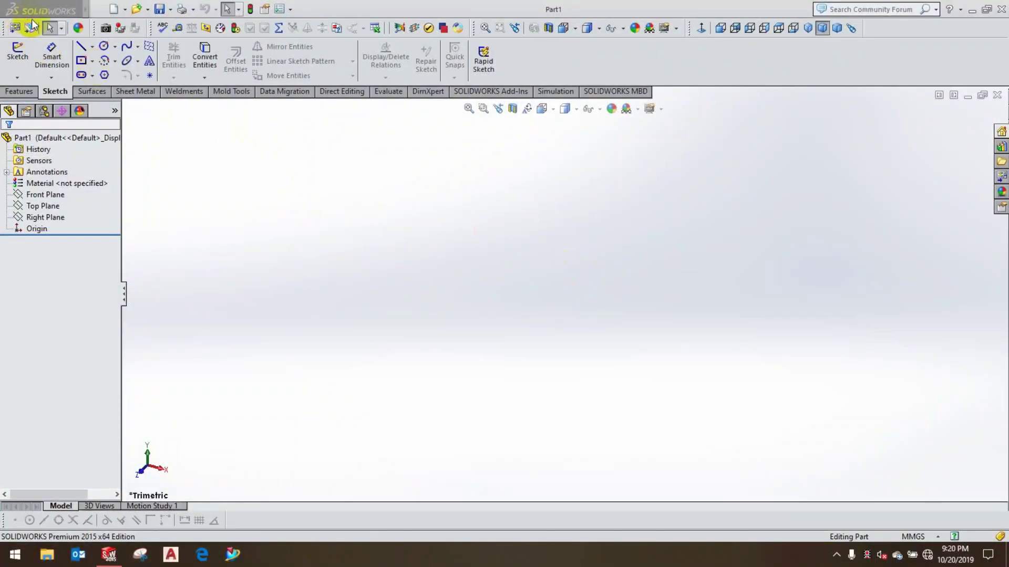
# Step: Create a new blank part document, Part2, and select the Right Plane
pyautogui.click(125, 9)
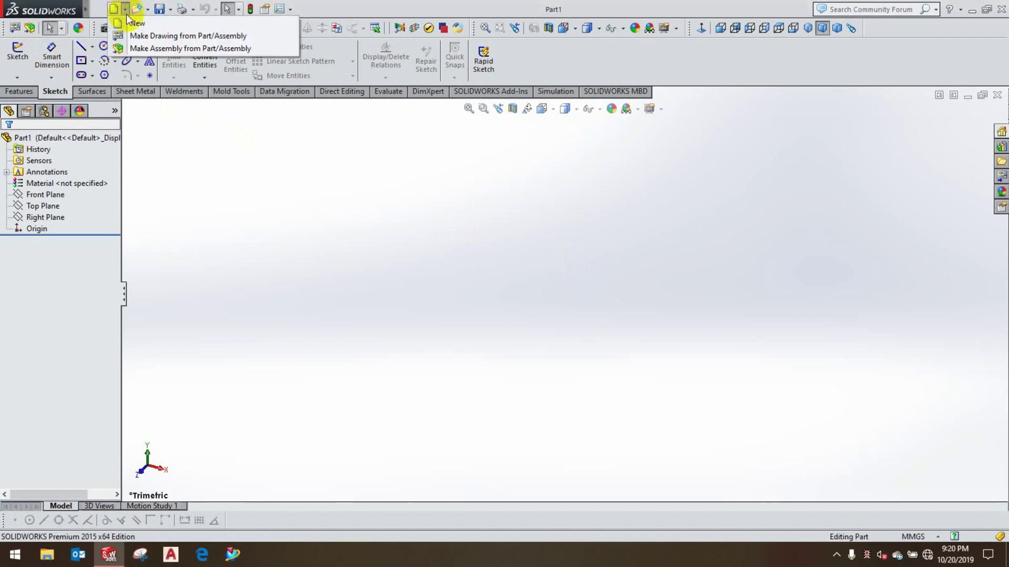
pyautogui.click(113, 9)
pyautogui.doubleClick(263, 239)
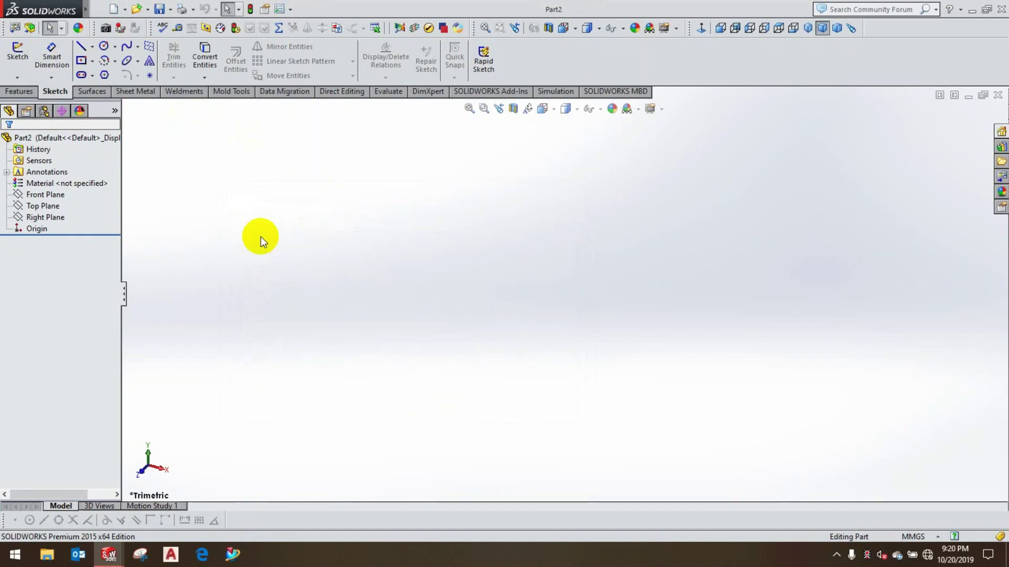
pyautogui.click(46, 216)
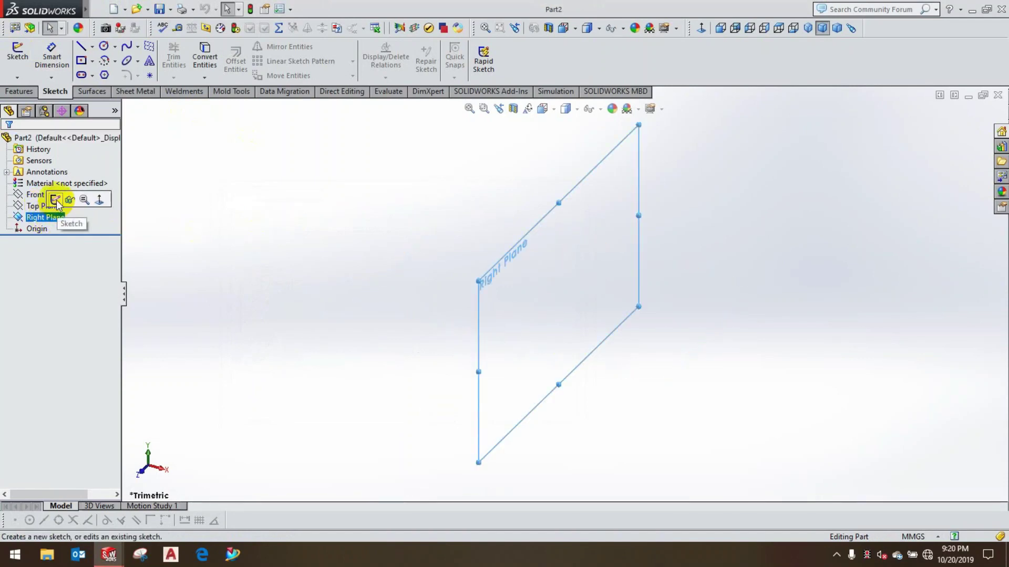
# Step: Sketch on the Right Plane a vertical centerline going up from the origin
pyautogui.click(56, 200)
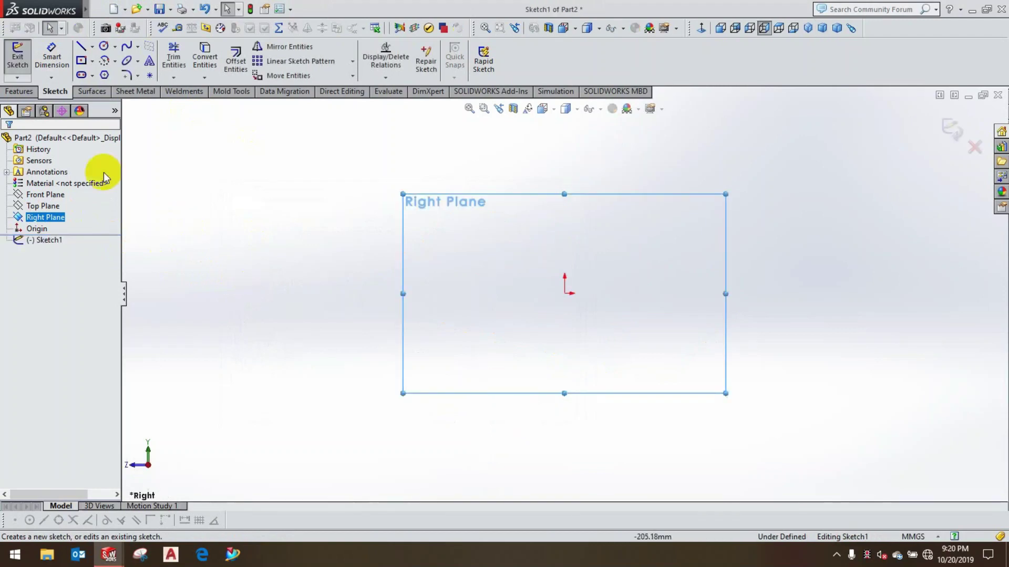
pyautogui.click(92, 46)
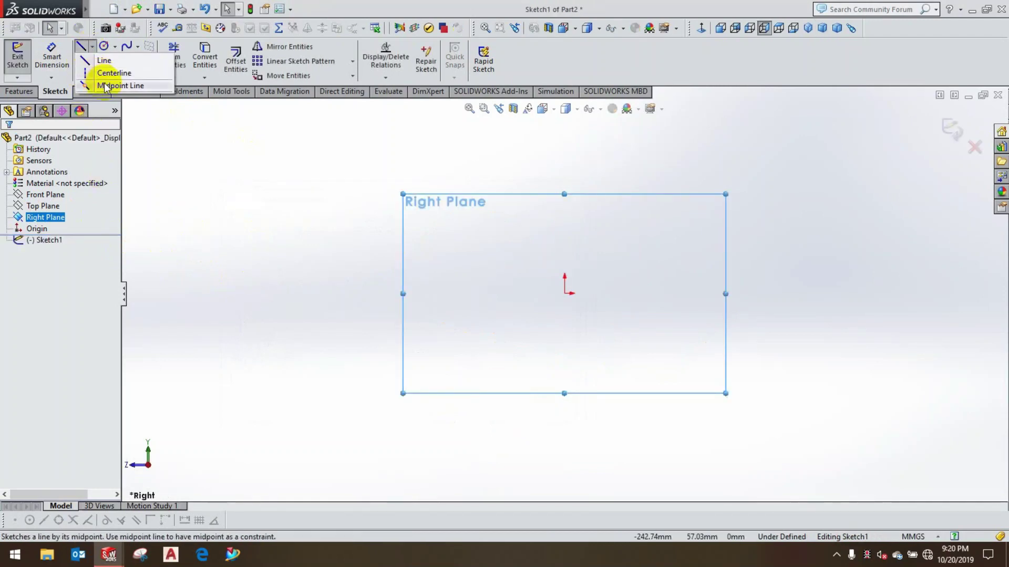
pyautogui.click(103, 70)
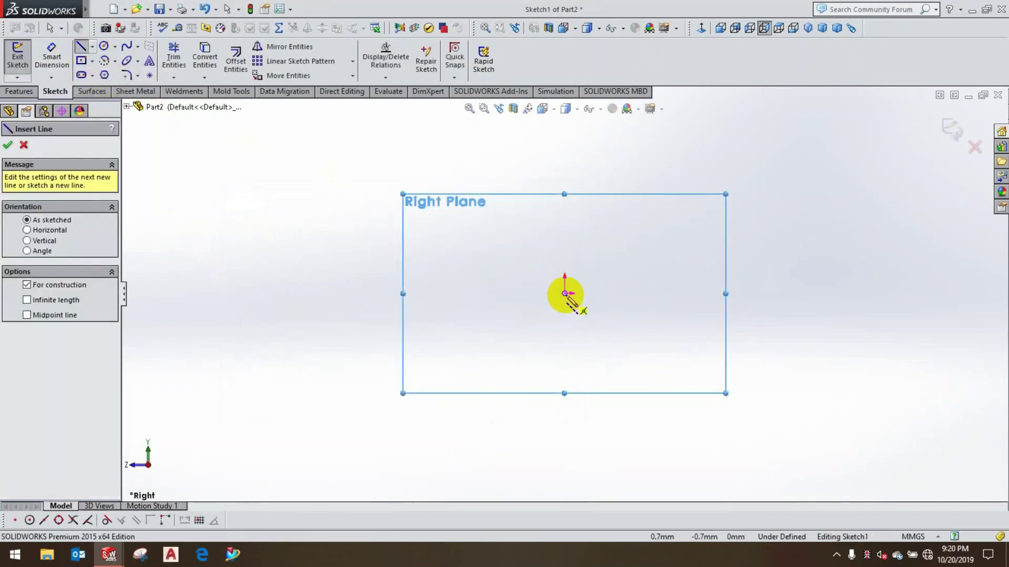
pyautogui.click(565, 293)
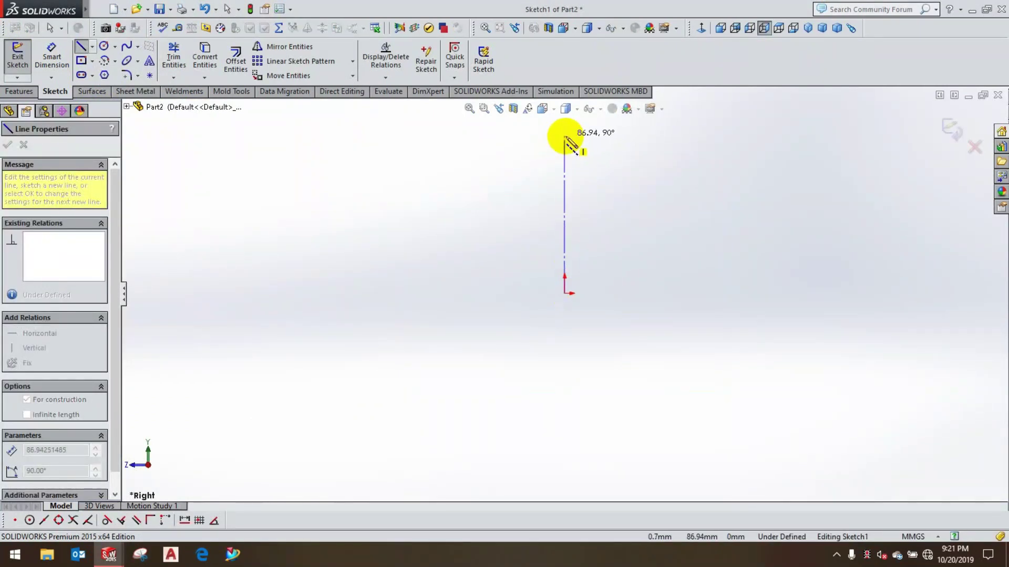
pyautogui.click(565, 138)
pyautogui.rightClick(566, 138)
pyautogui.click(608, 150)
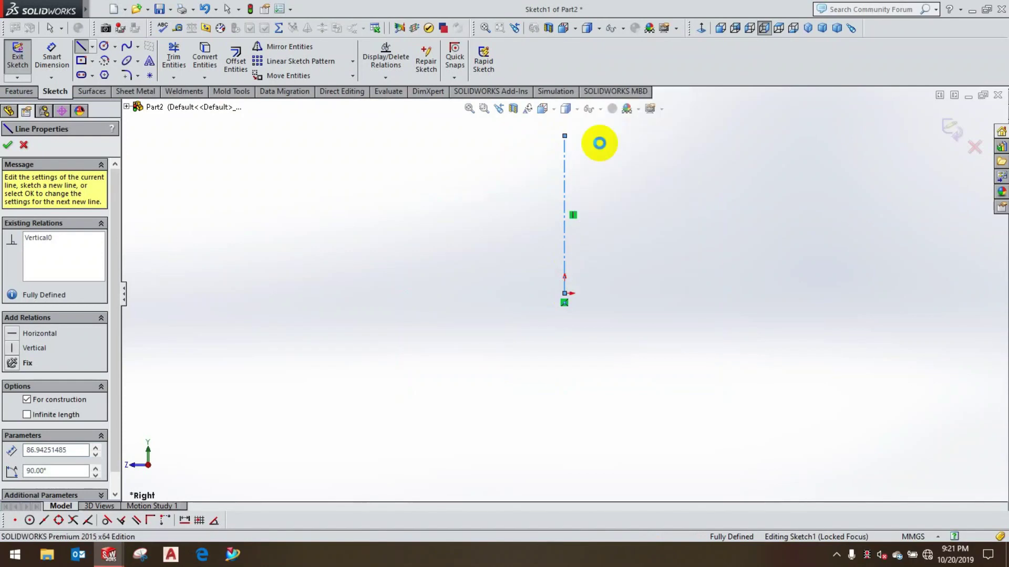
# Step: Draw a short horizontal line from the origin continuing into a slanted line up-right
pyautogui.click(80, 49)
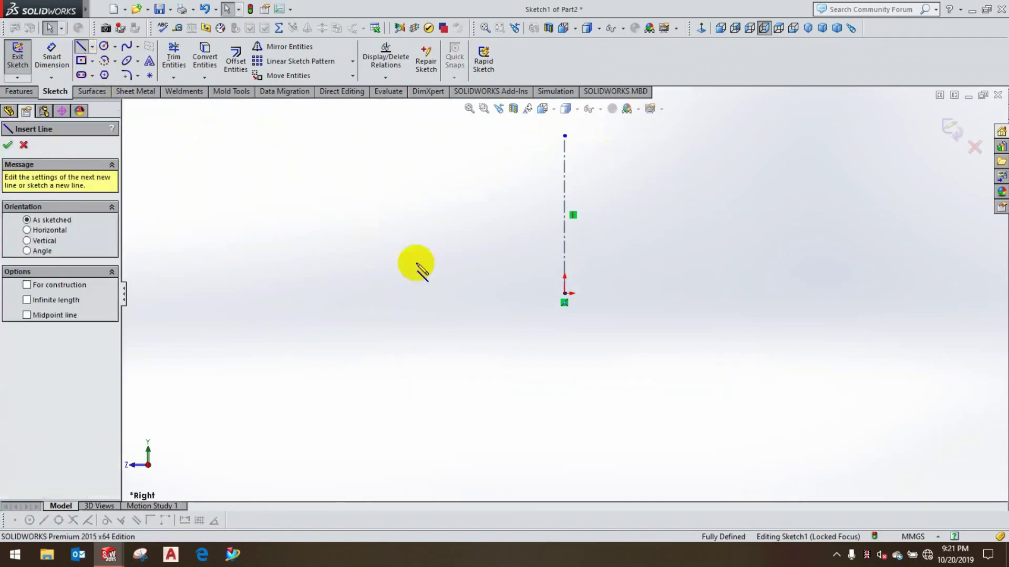
pyautogui.click(565, 295)
pyautogui.click(633, 293)
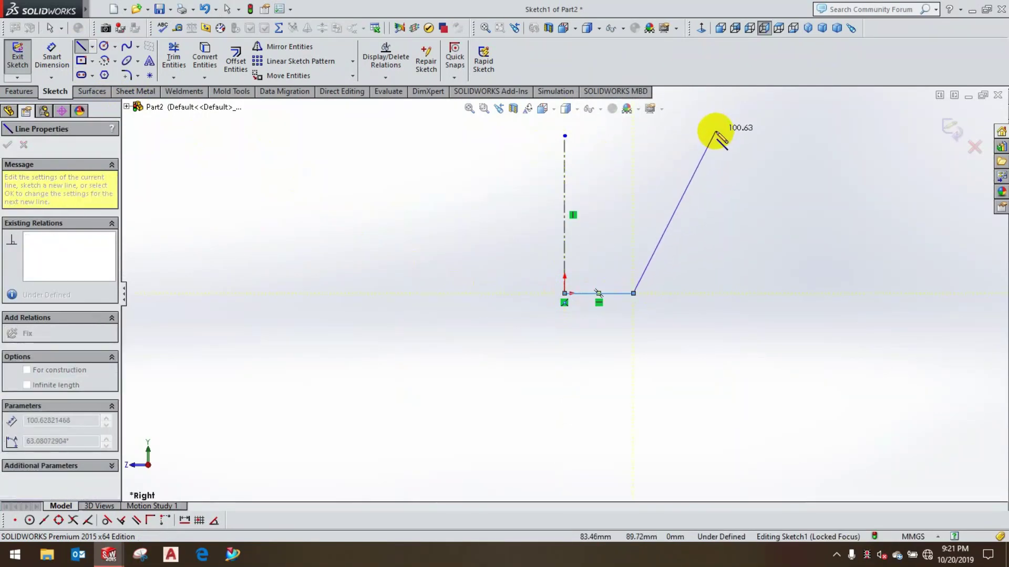
pyautogui.click(721, 115)
pyautogui.rightClick(743, 141)
pyautogui.click(745, 141)
pyautogui.press('Escape')
pyautogui.click(52, 53)
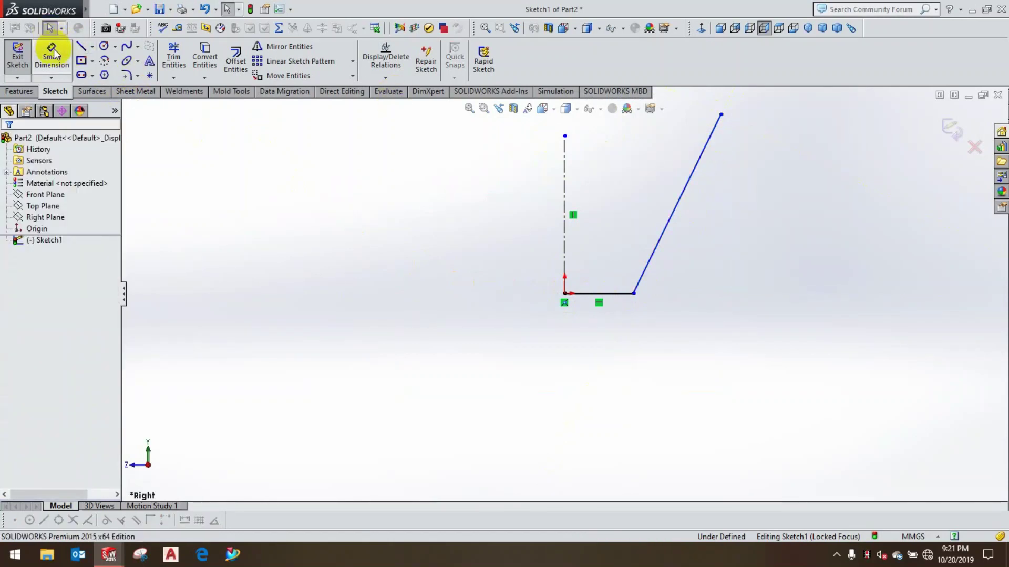
# Step: Dimension the base line to 90 mm and the profile height to 270 mm
pyautogui.click(592, 294)
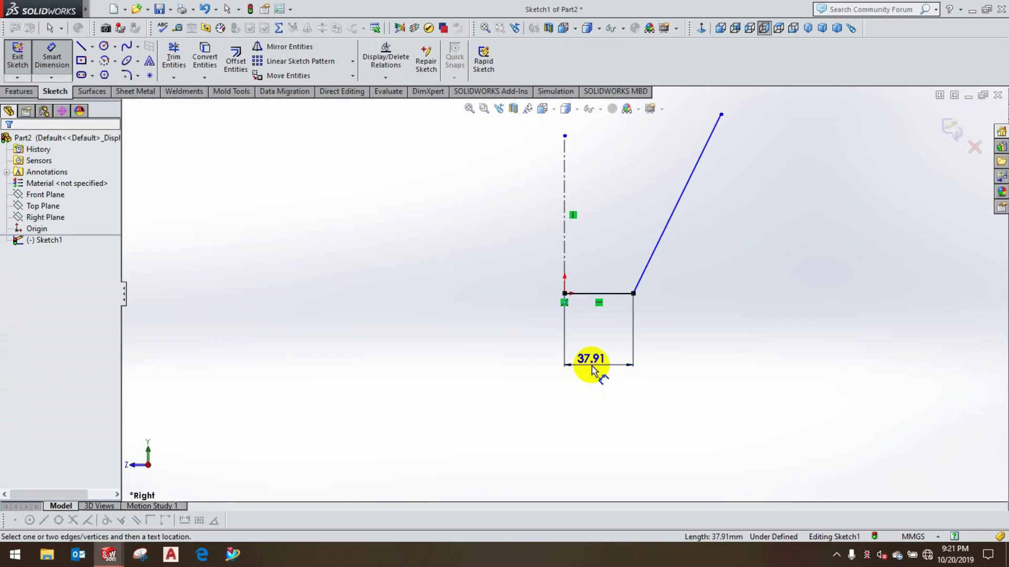
pyautogui.click(591, 367)
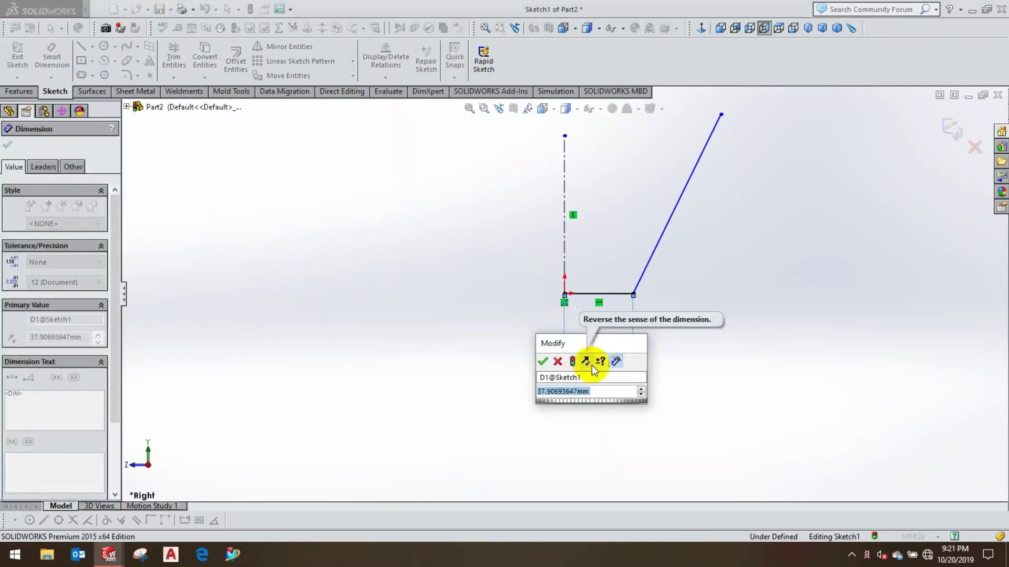
pyautogui.write('9')
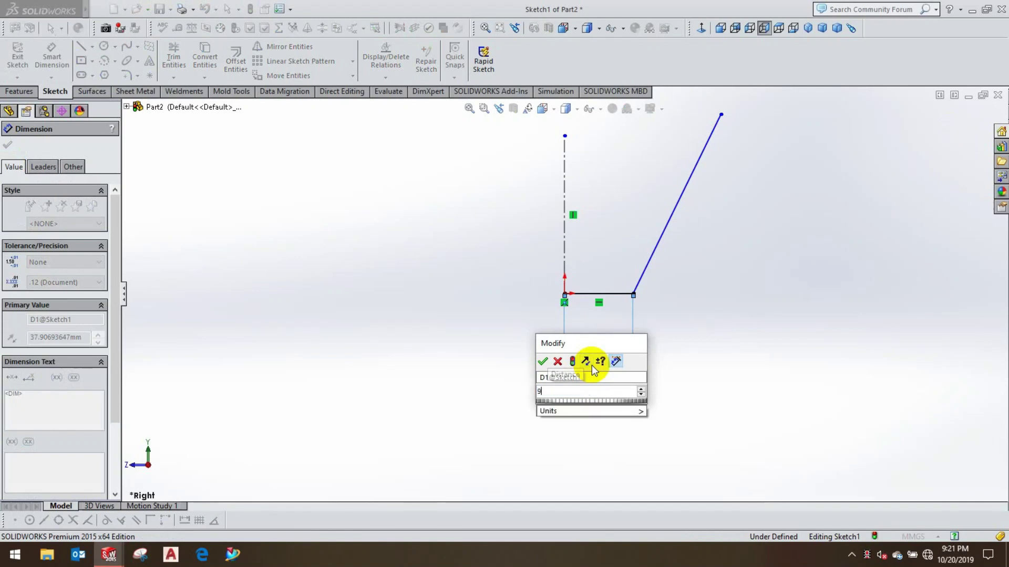
pyautogui.write('0')
pyautogui.click(543, 361)
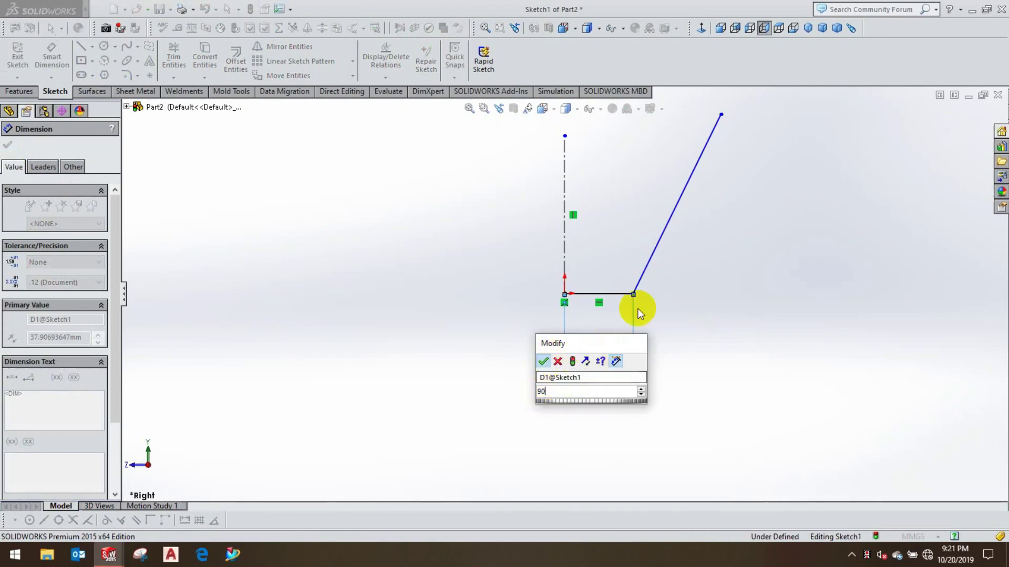
pyautogui.click(634, 295)
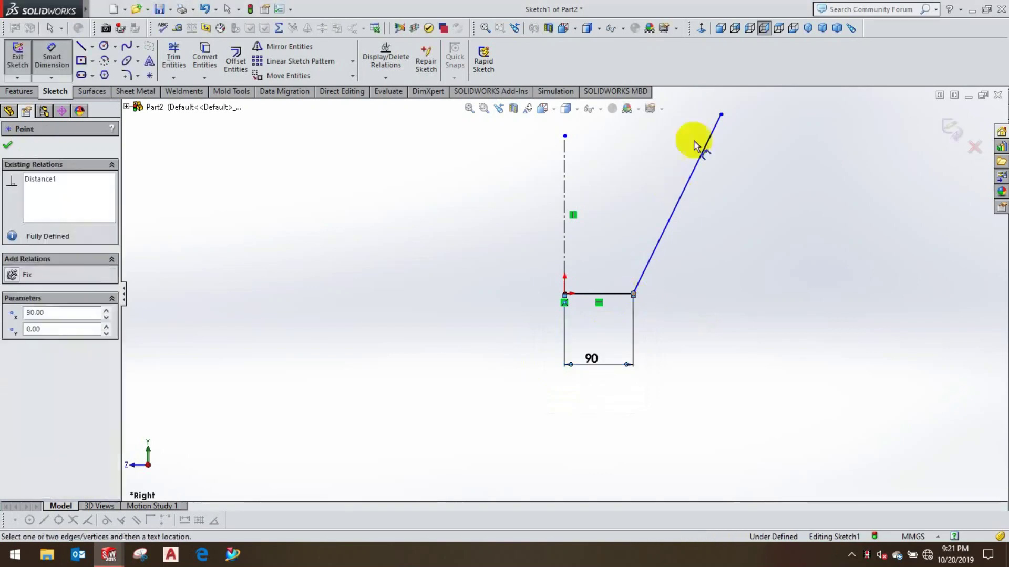
pyautogui.click(722, 116)
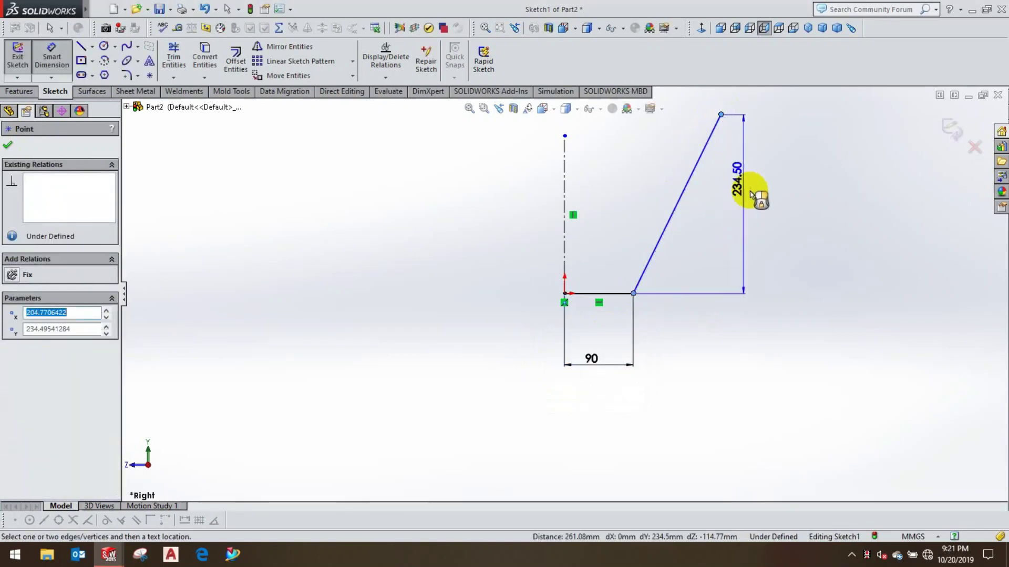
pyautogui.click(781, 210)
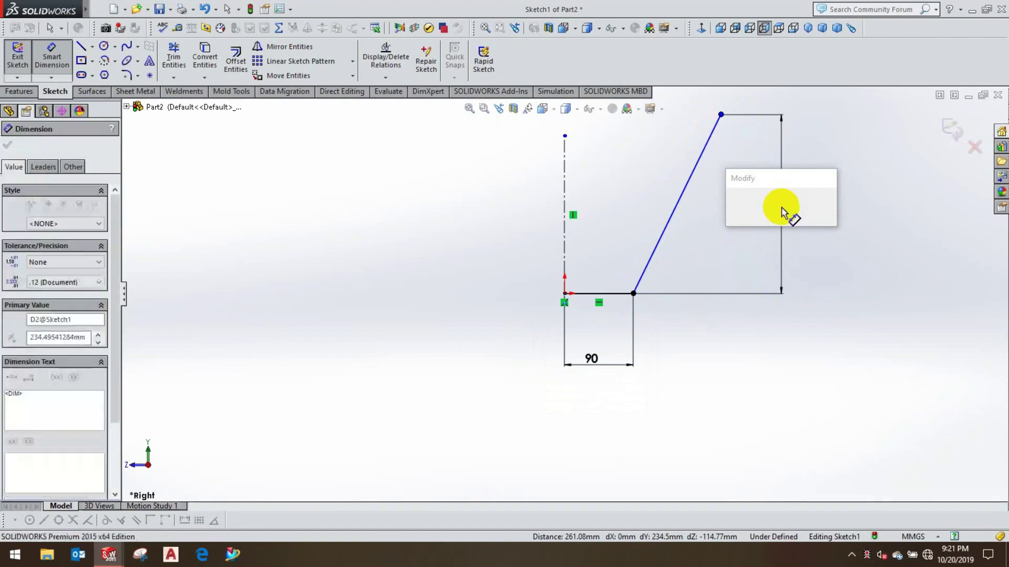
pyautogui.write('27')
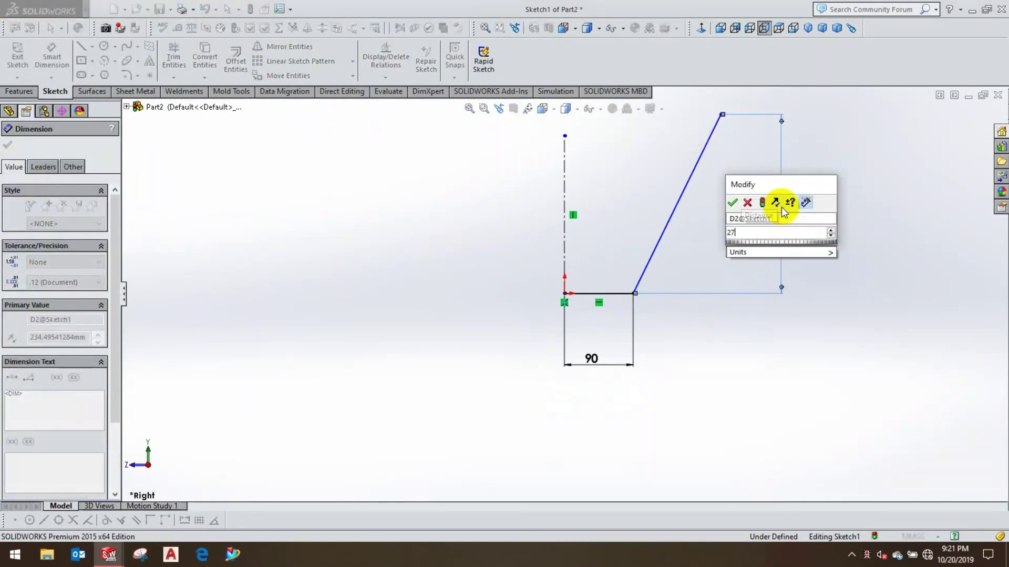
pyautogui.write('0')
pyautogui.press('Return')
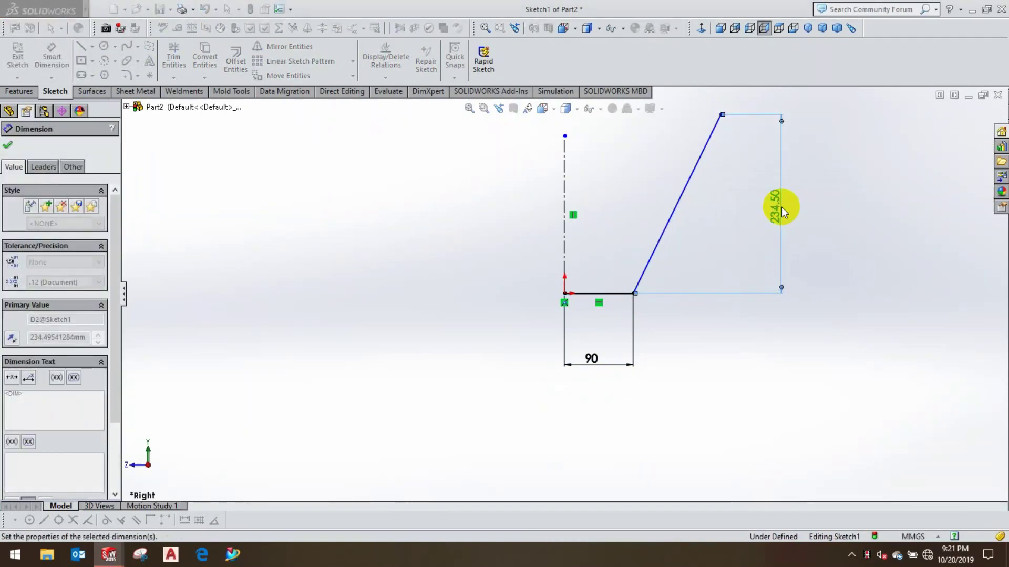
# Step: Set 130 mm from the centerline to the top end, then exit the sketch
pyautogui.scroll(2, 661, 415)
pyautogui.scroll(2, 637, 279)
pyautogui.scroll(-2, 580, 299)
pyautogui.scroll(-2, 546, 312)
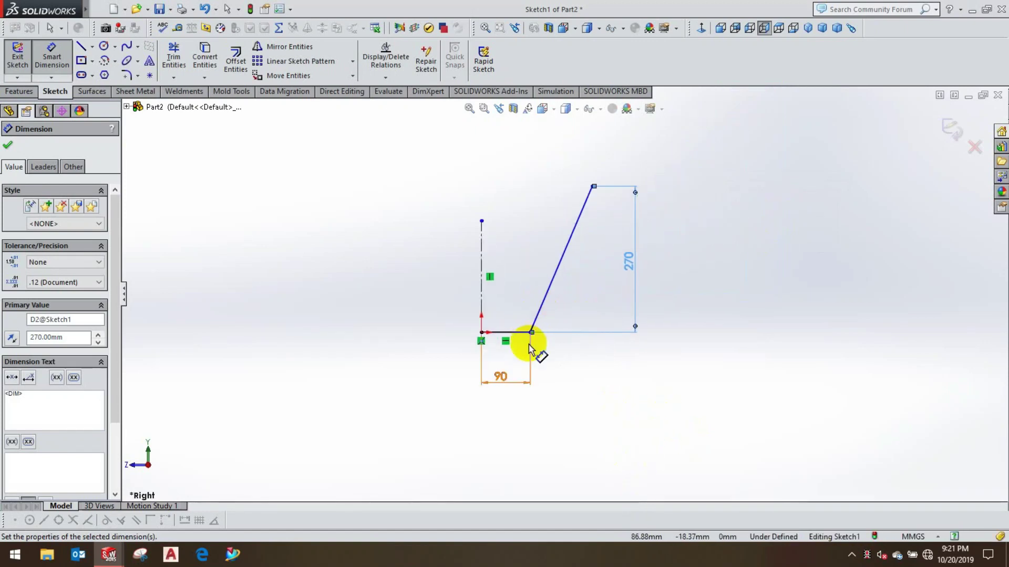
pyautogui.click(481, 332)
pyautogui.click(592, 186)
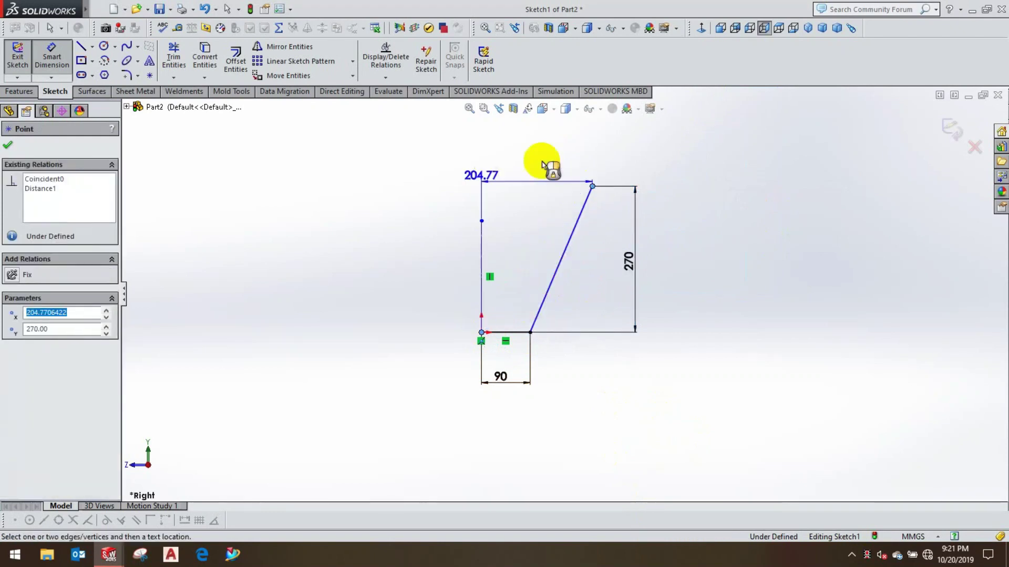
pyautogui.click(543, 164)
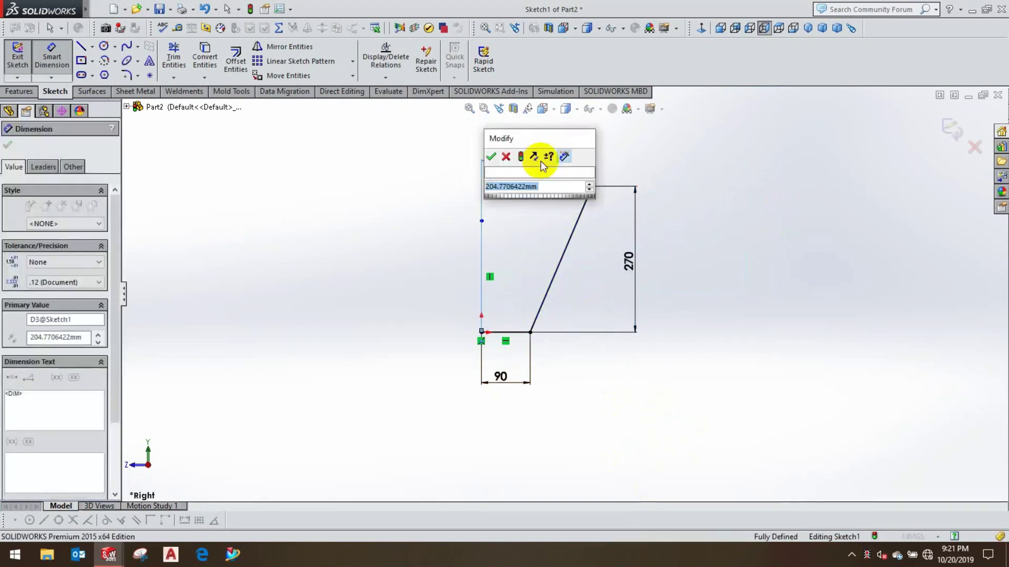
pyautogui.write('130')
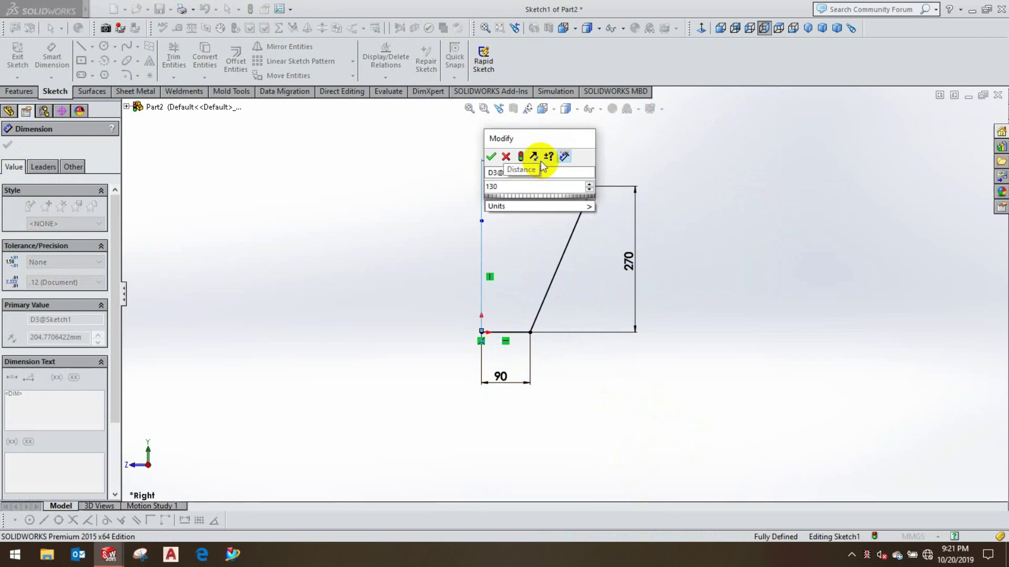
pyautogui.click(492, 157)
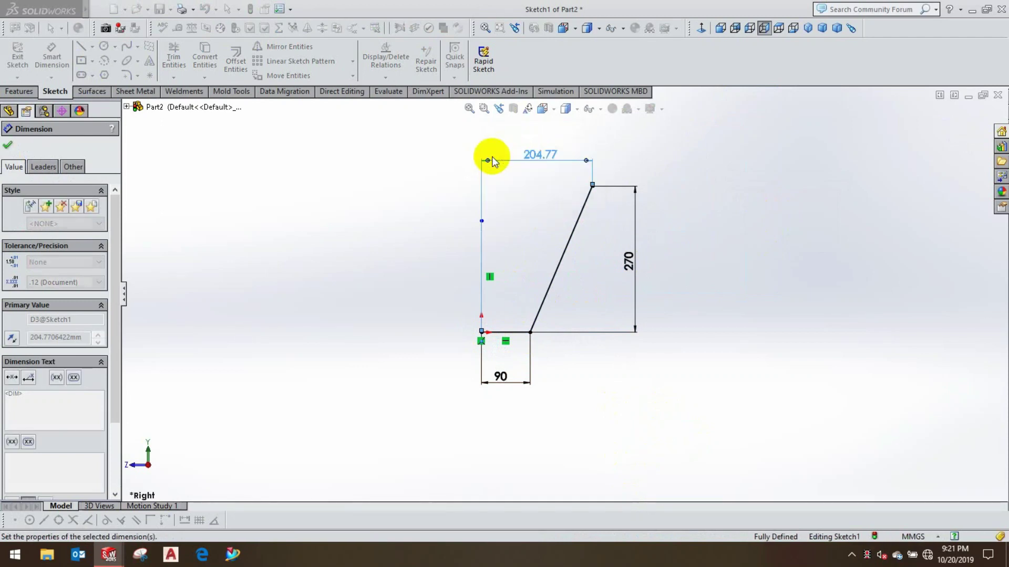
pyautogui.click(8, 147)
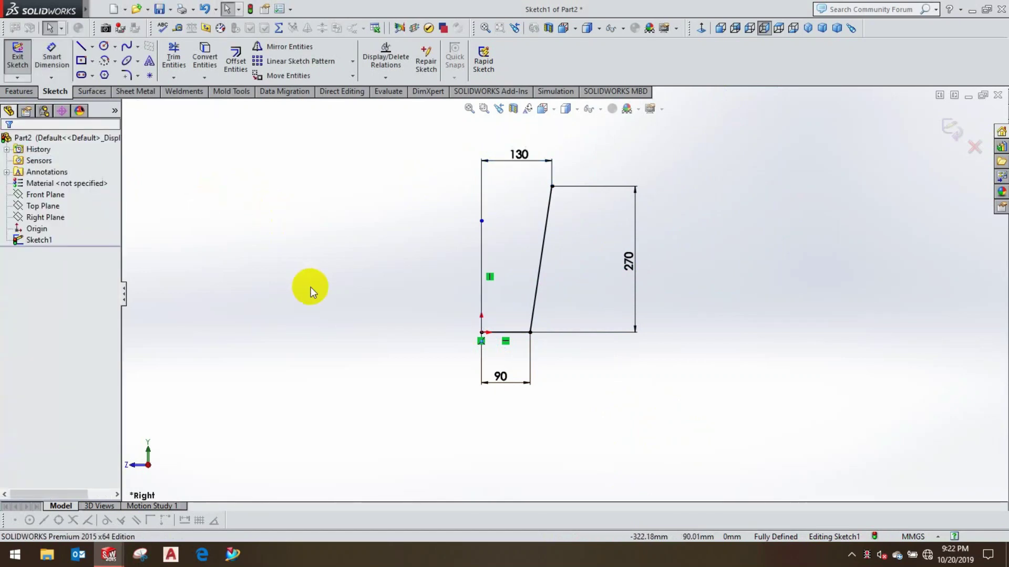
pyautogui.click(19, 68)
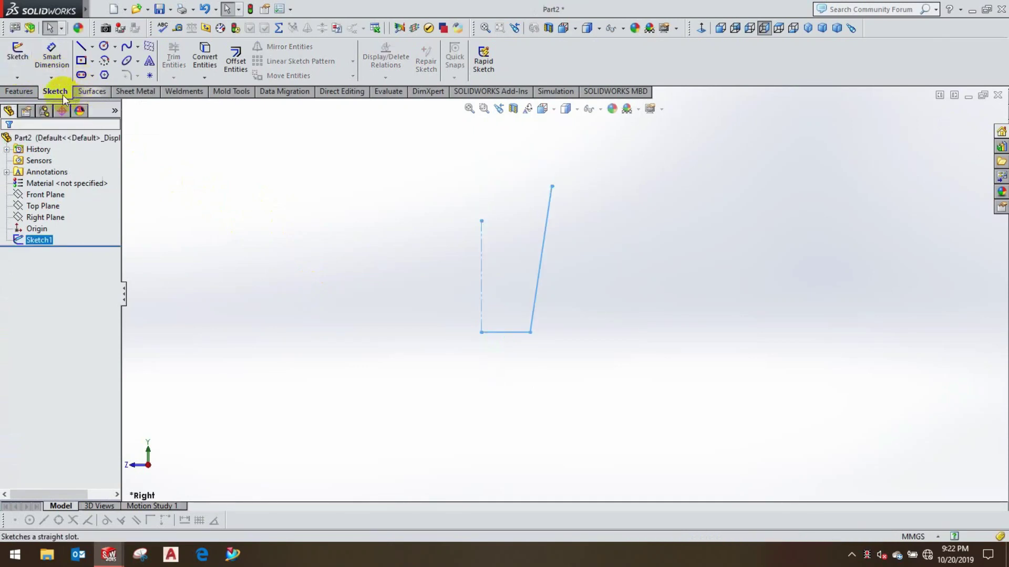
# Step: Surface-revolve the profile 360° around the centerline and orbit to inspect the cup
pyautogui.click(91, 94)
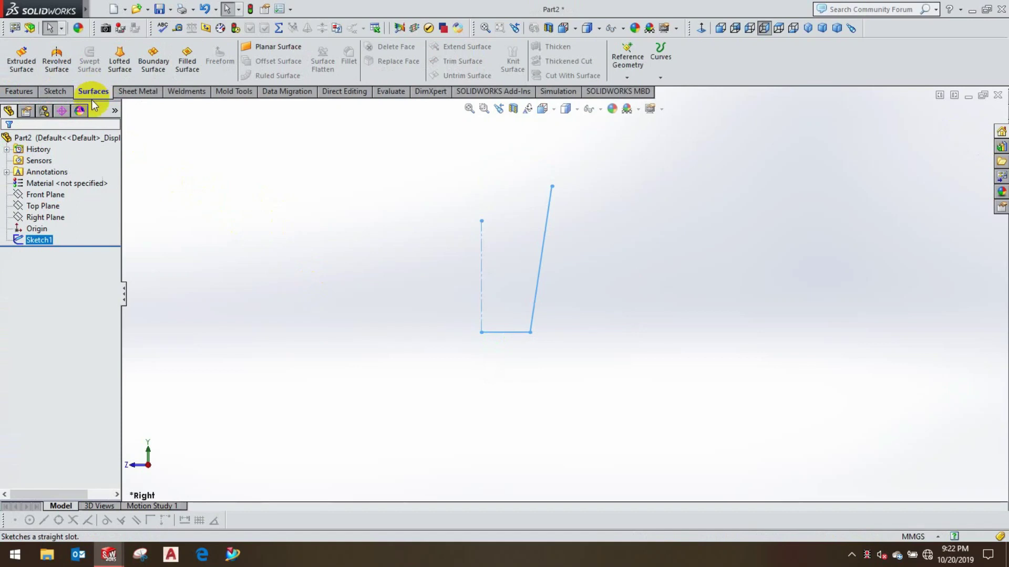
pyautogui.click(57, 63)
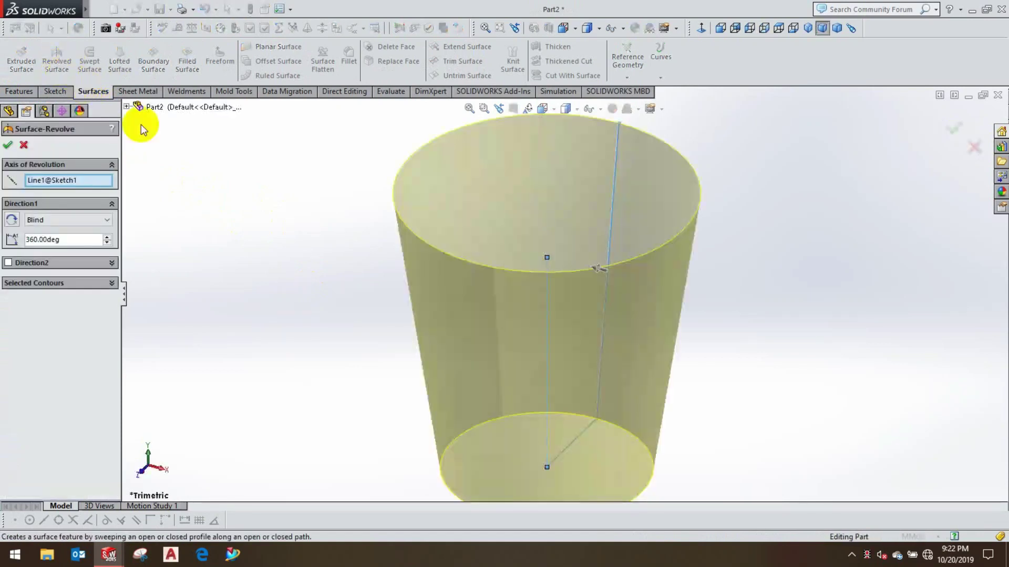
pyautogui.press('f')
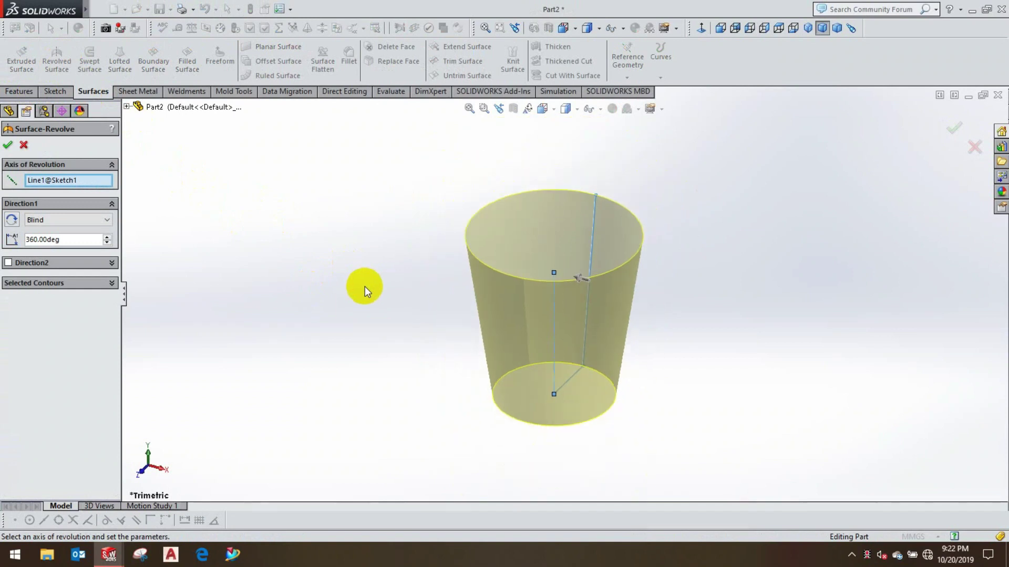
pyautogui.scroll(-1, 493, 342)
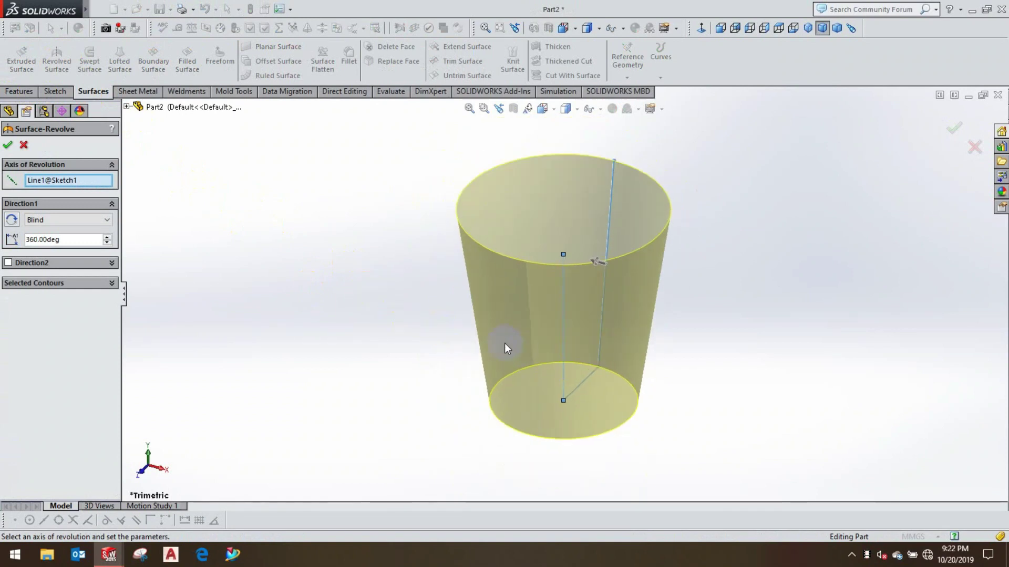
pyautogui.click(6, 147)
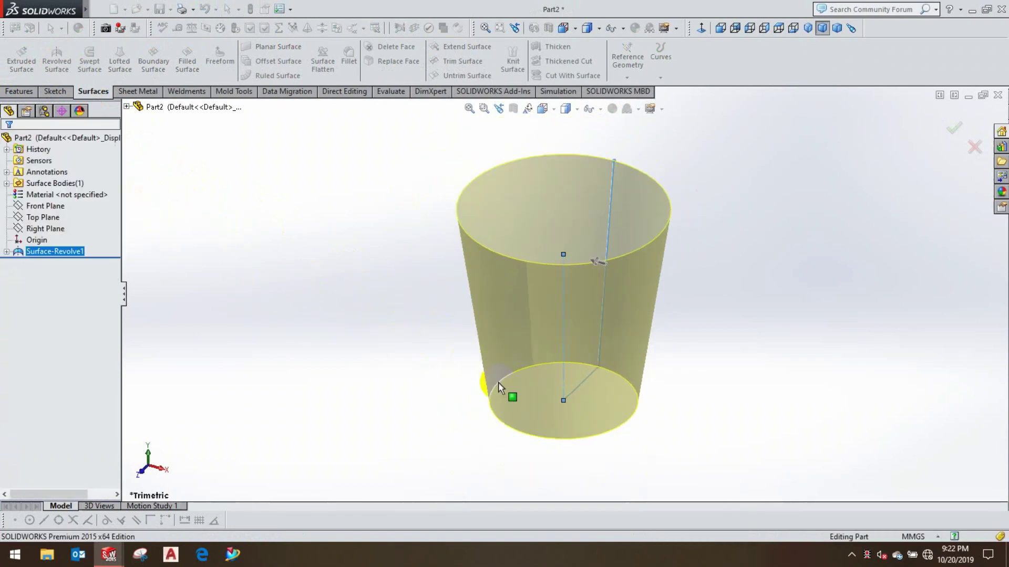
pyautogui.moveTo(513, 441); pyautogui.dragTo(561, 496, button='middle')
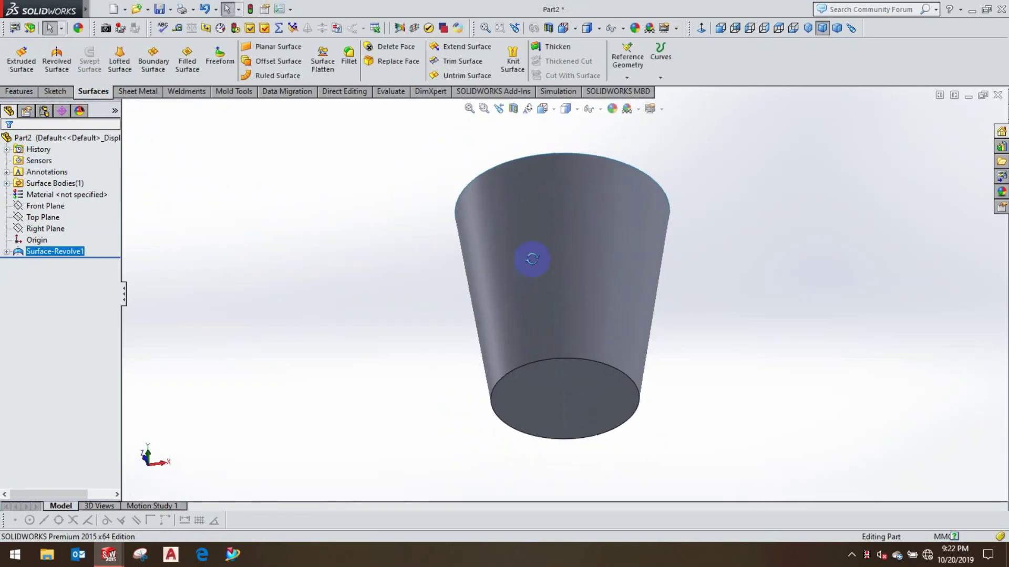
pyautogui.moveTo(561, 496); pyautogui.dragTo(556, 322, button='middle')
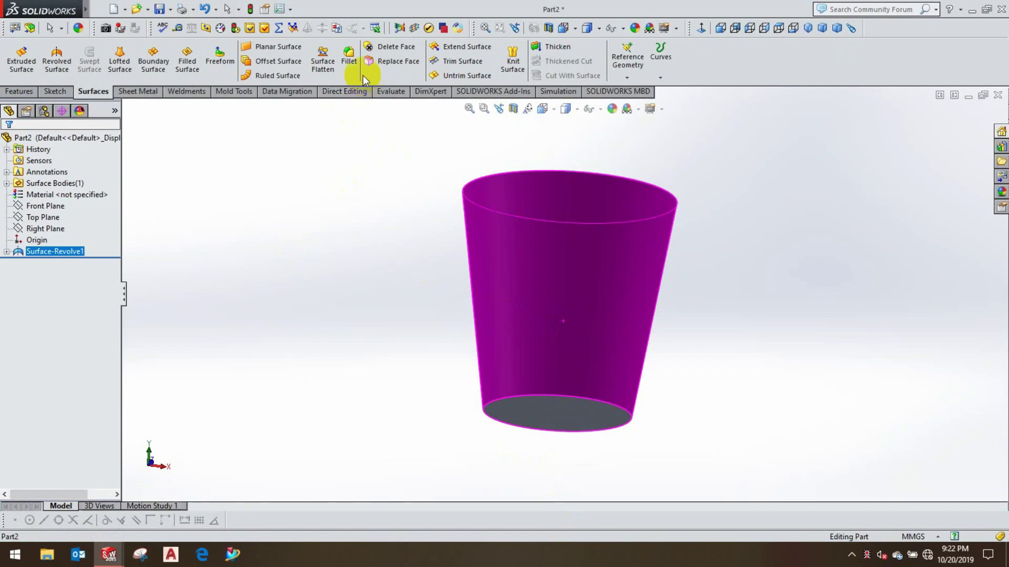
pyautogui.click(350, 54)
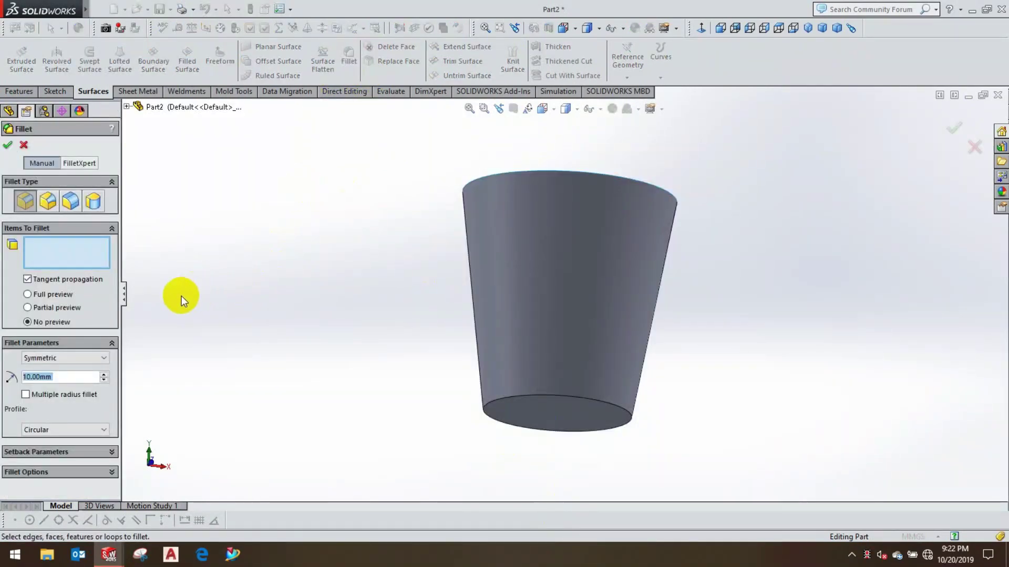
# Step: Apply a 20 mm radius fillet to the cup's bottom circular edge
pyautogui.click(533, 404)
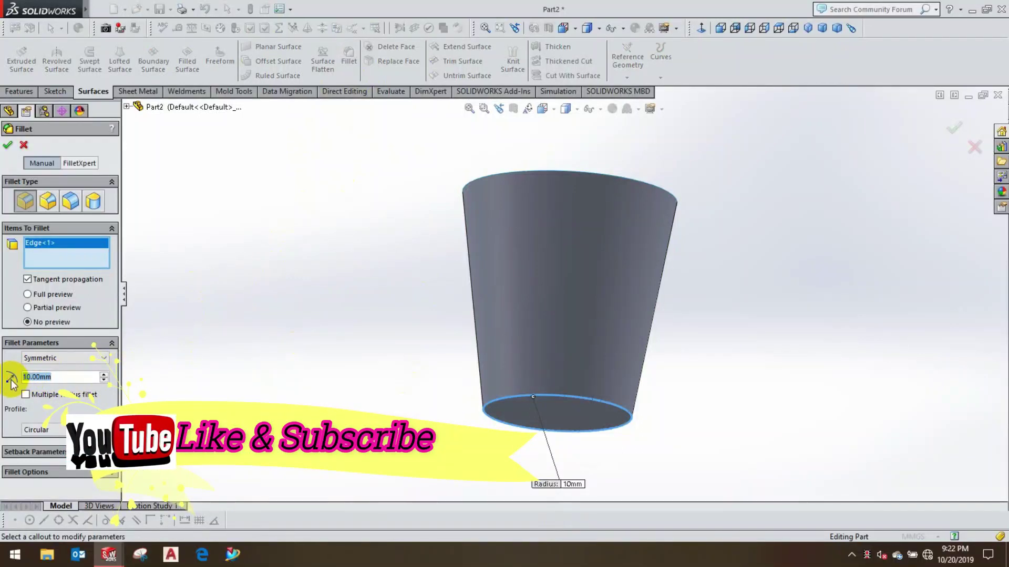
pyautogui.write('20')
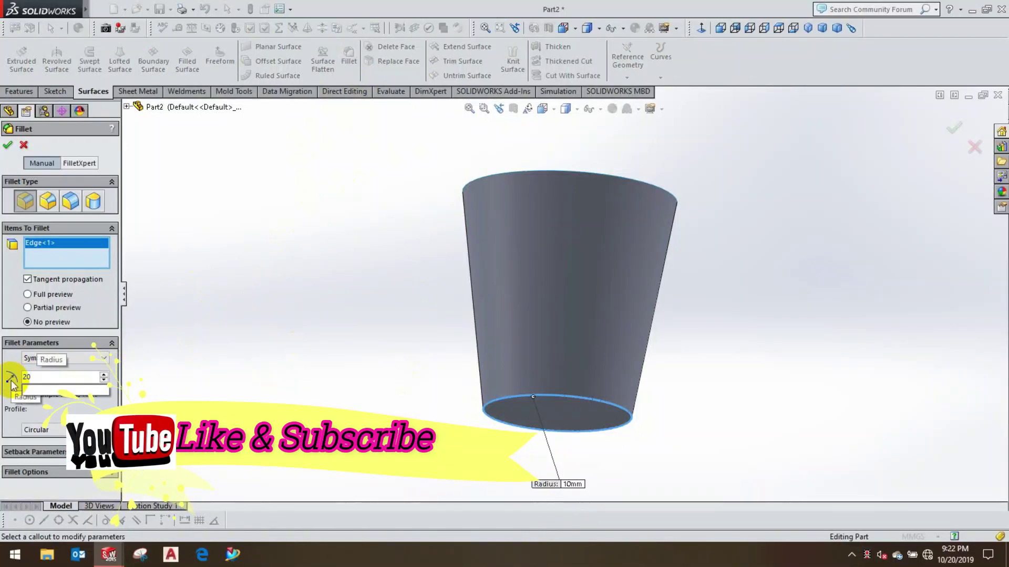
pyautogui.press('Return')
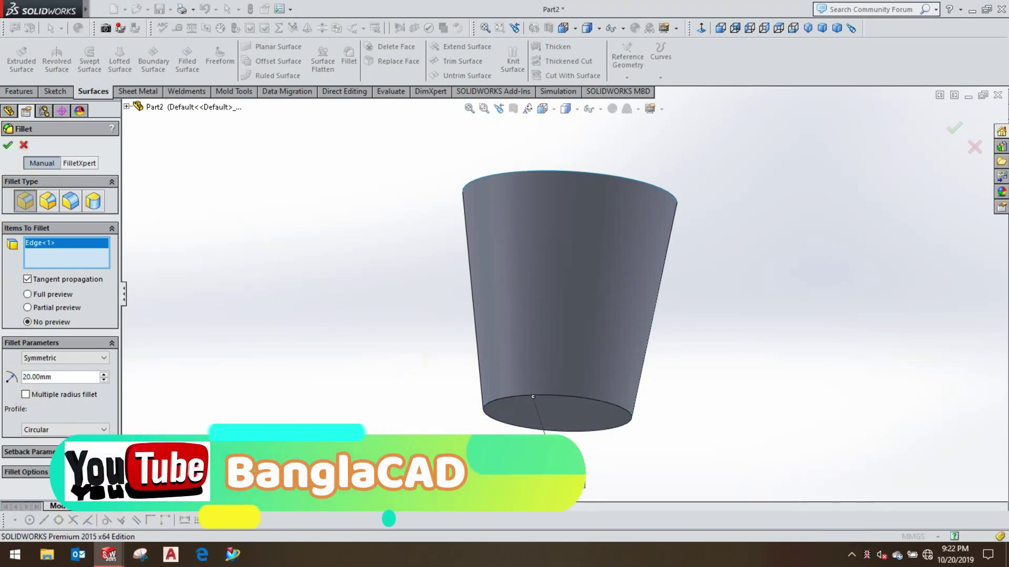
pyautogui.rightClick(566, 410)
pyautogui.moveTo(566, 410)
pyautogui.mouseDown(button='middle')
pyautogui.moveTo(553, 373)
pyautogui.moveTo(541, 446)
pyautogui.mouseUp(button='middle')
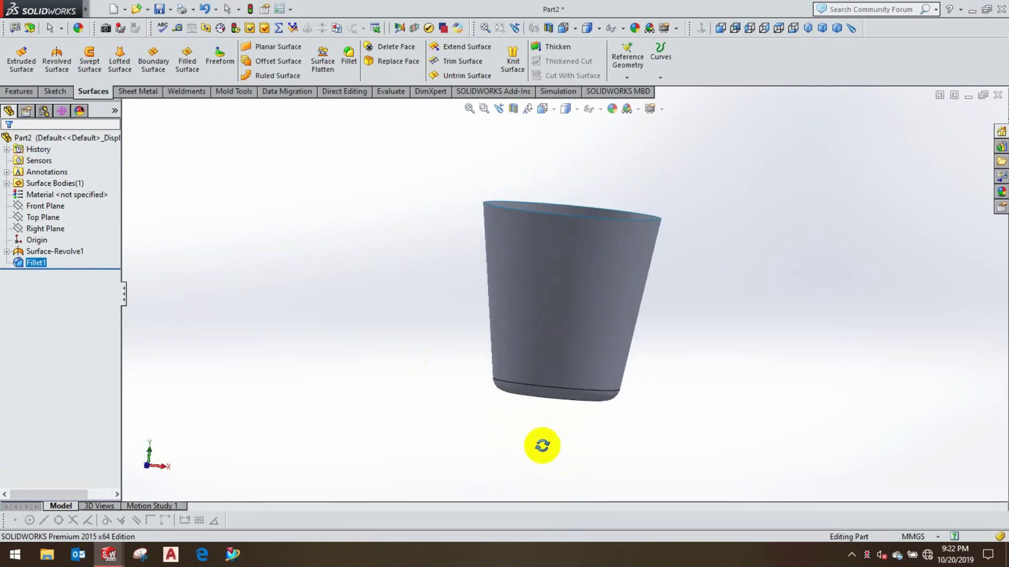
pyautogui.click(640, 112)
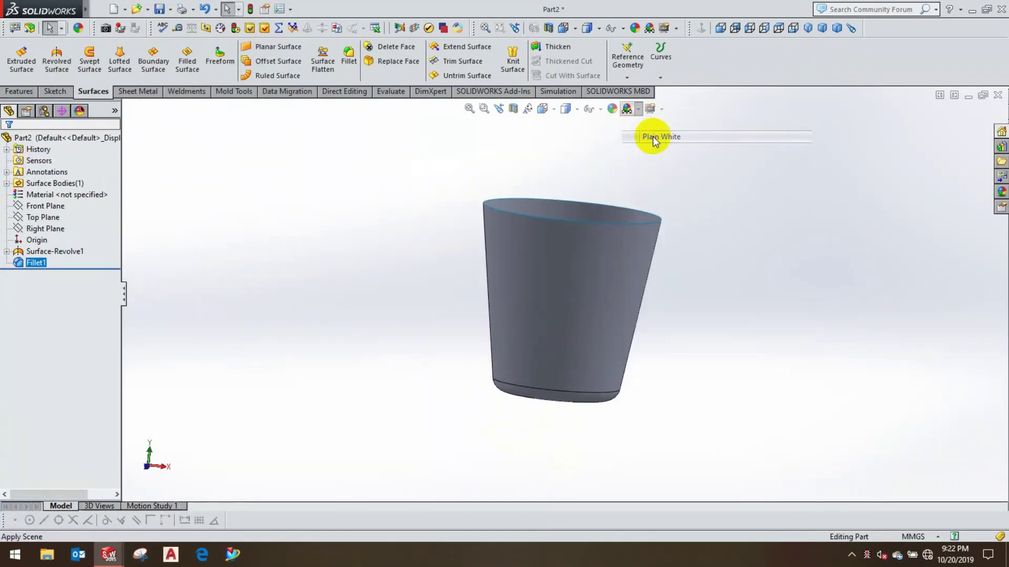
# Step: Switch to the Plain White scene, reorient the cup, and start a Front Plane sketch
pyautogui.click(652, 138)
pyautogui.moveTo(652, 144)
pyautogui.mouseDown(button='middle')
pyautogui.moveTo(671, 322)
pyautogui.moveTo(626, 309)
pyautogui.moveTo(647, 428)
pyautogui.mouseUp(button='middle')
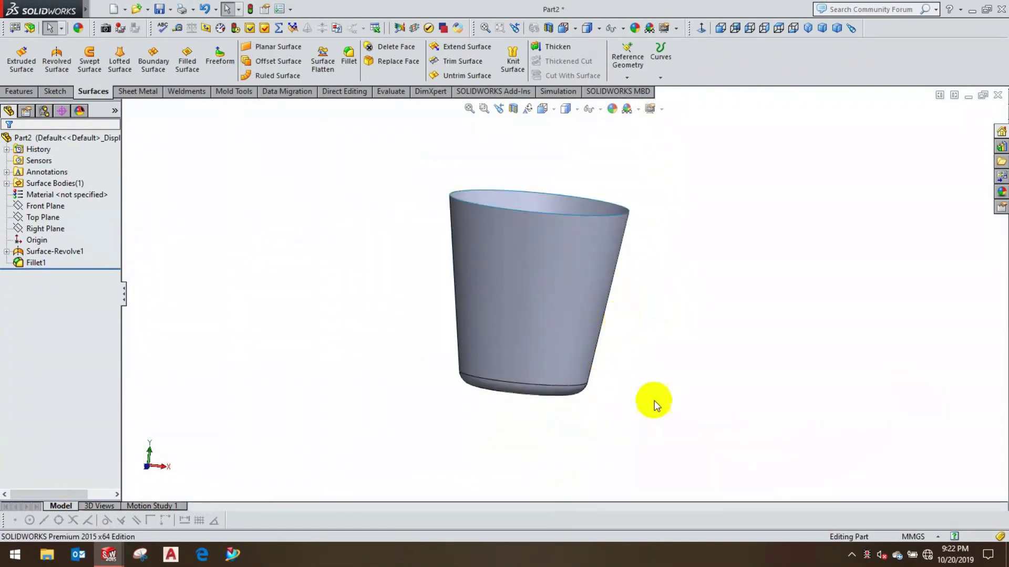
pyautogui.moveTo(692, 306)
pyautogui.mouseDown(button='middle')
pyautogui.moveTo(671, 297)
pyautogui.moveTo(640, 333)
pyautogui.moveTo(655, 290)
pyautogui.mouseUp(button='middle')
pyautogui.click(43, 206)
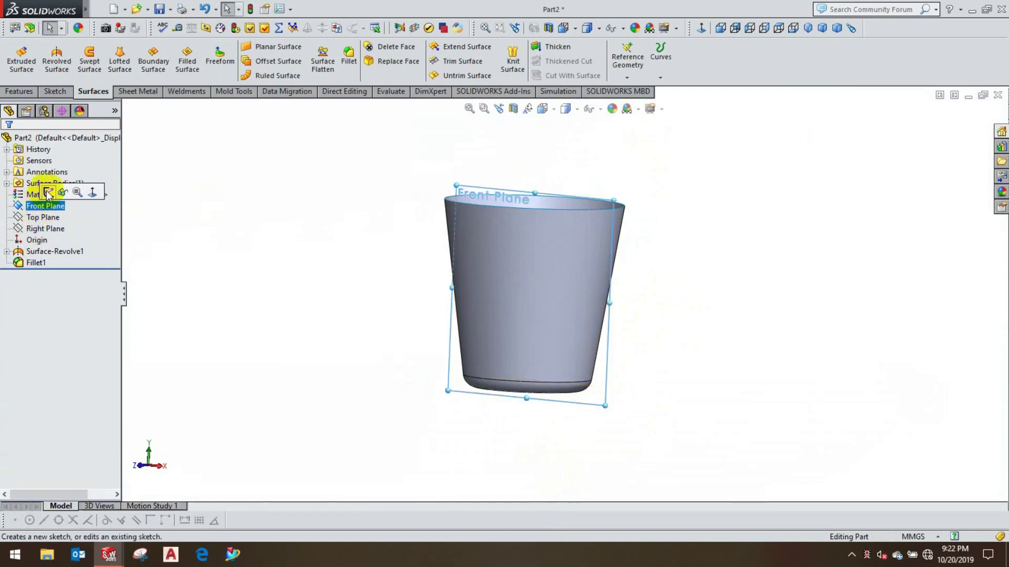
pyautogui.click(48, 192)
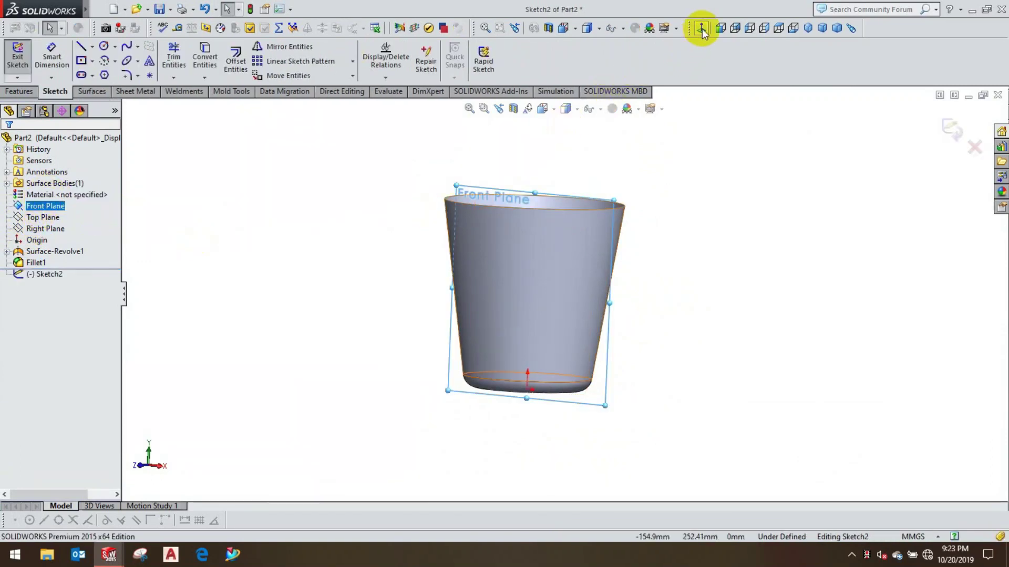
# Step: Viewing the Front Plane face-on, draw short lines down from both top corners
pyautogui.click(701, 28)
pyautogui.scroll(-2, 525, 330)
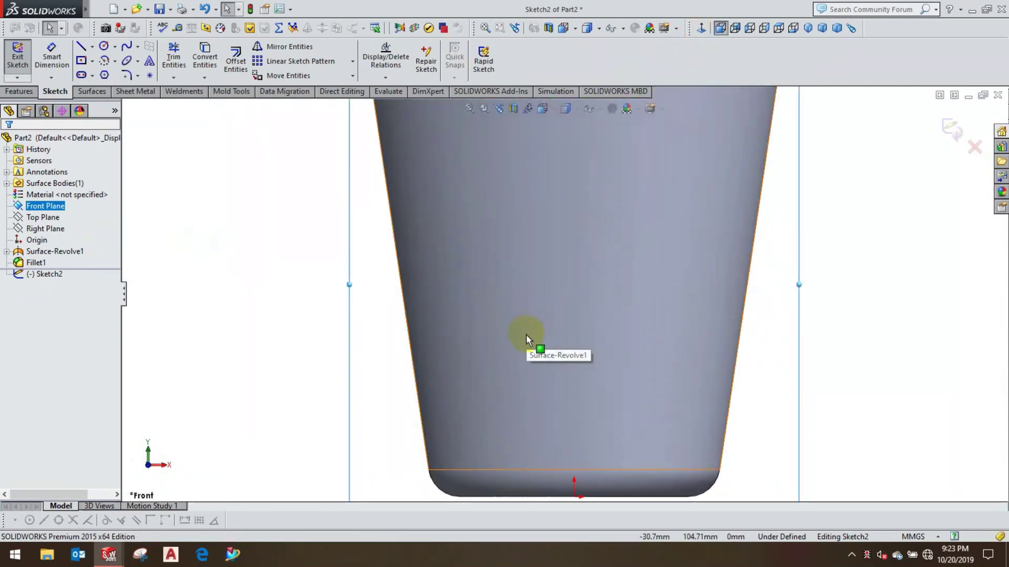
pyautogui.scroll(3, 526, 334)
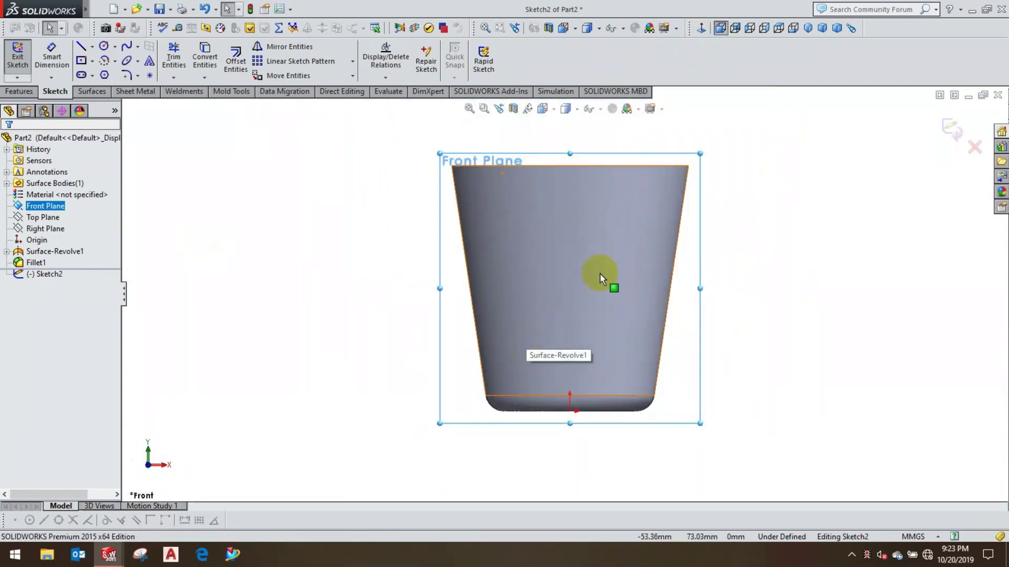
pyautogui.click(82, 45)
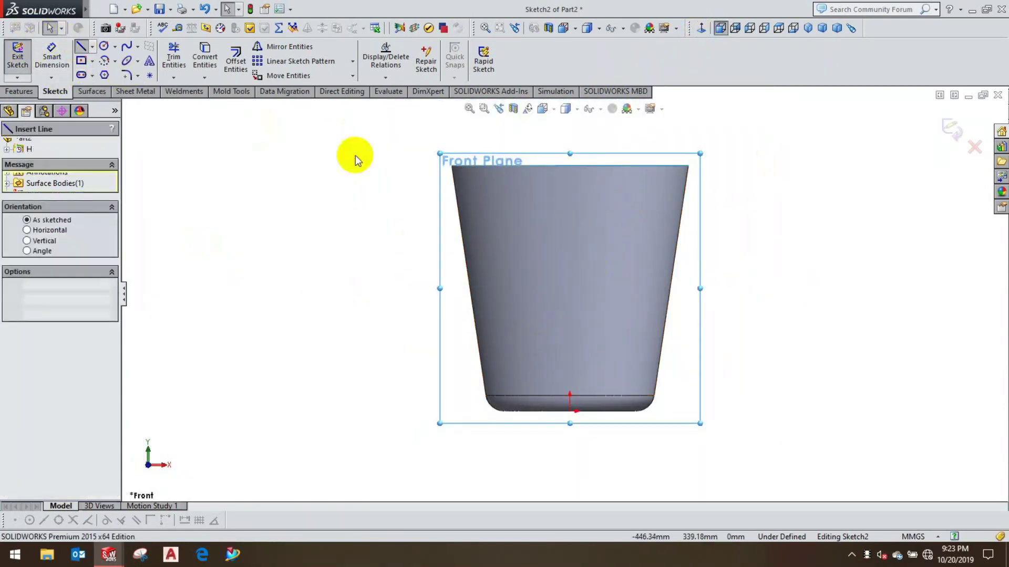
pyautogui.click(453, 169)
pyautogui.moveTo(452, 167); pyautogui.dragTo(456, 192)
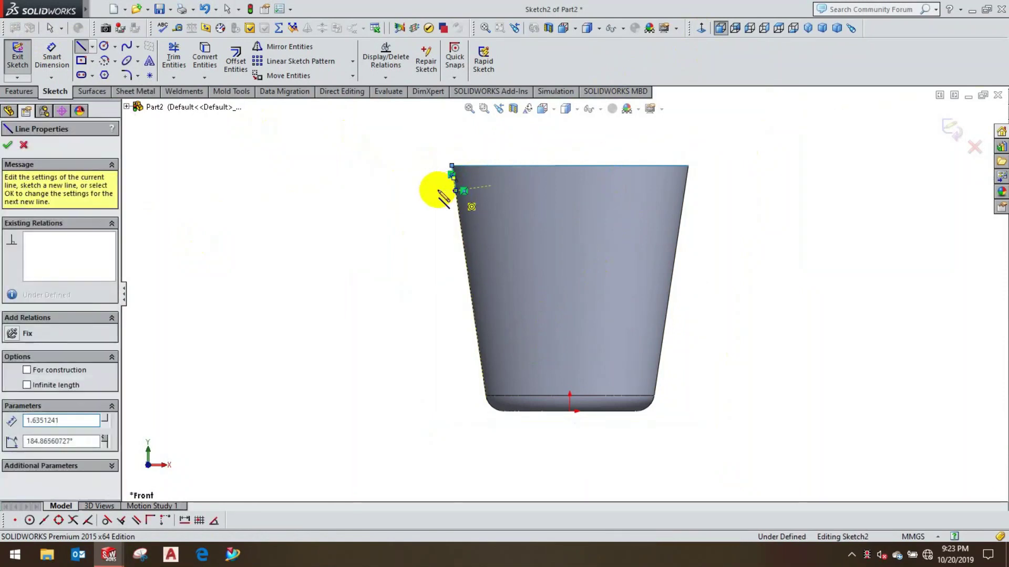
pyautogui.rightClick(439, 192)
pyautogui.click(442, 198)
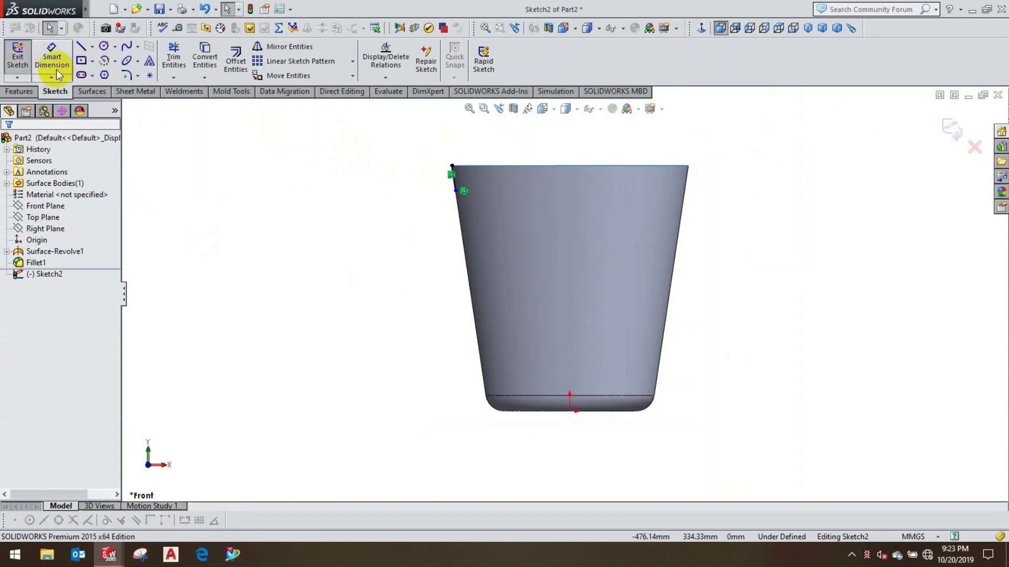
pyautogui.click(82, 46)
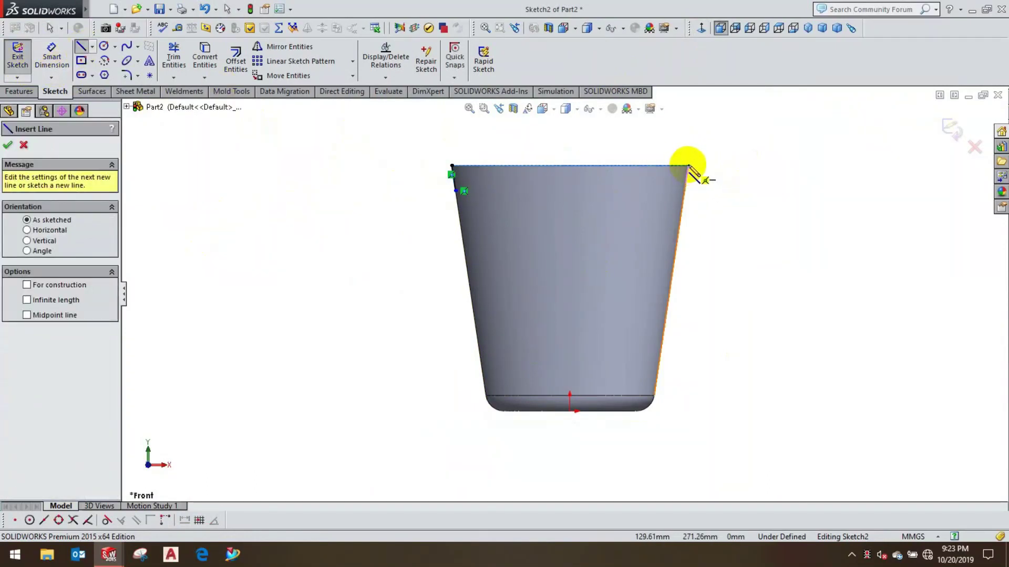
pyautogui.click(688, 166)
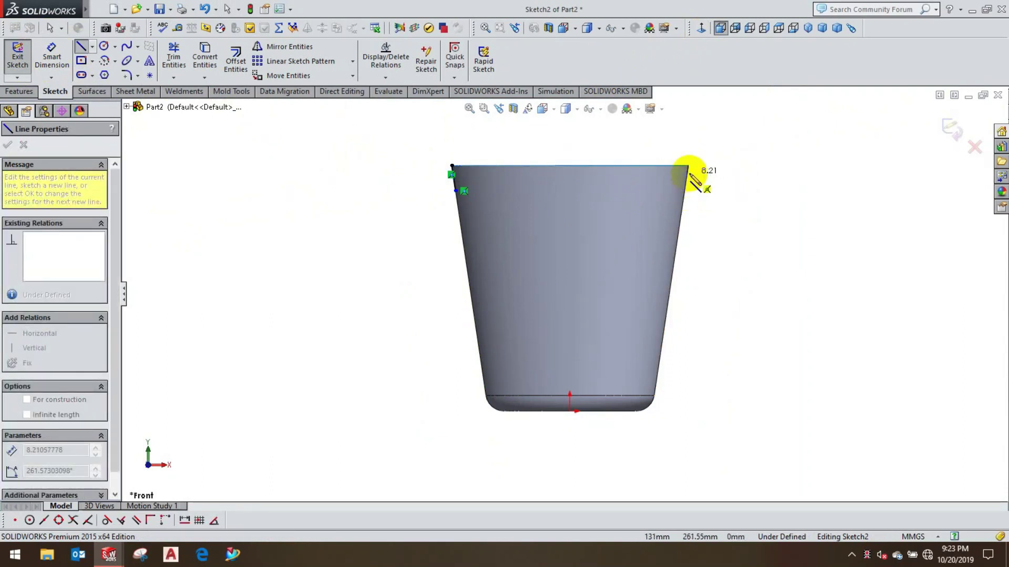
pyautogui.click(683, 203)
pyautogui.rightClick(703, 201)
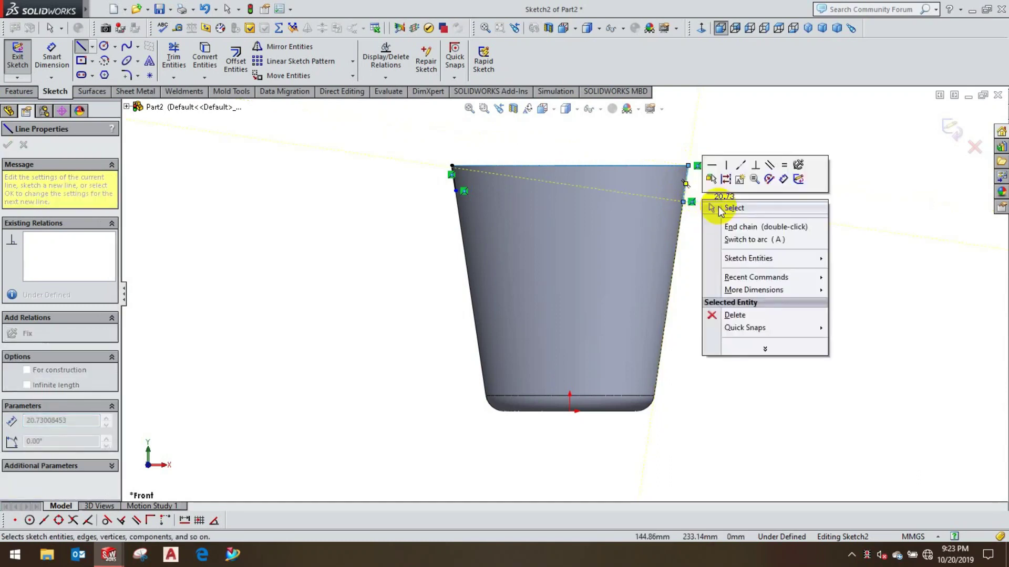
pyautogui.click(716, 207)
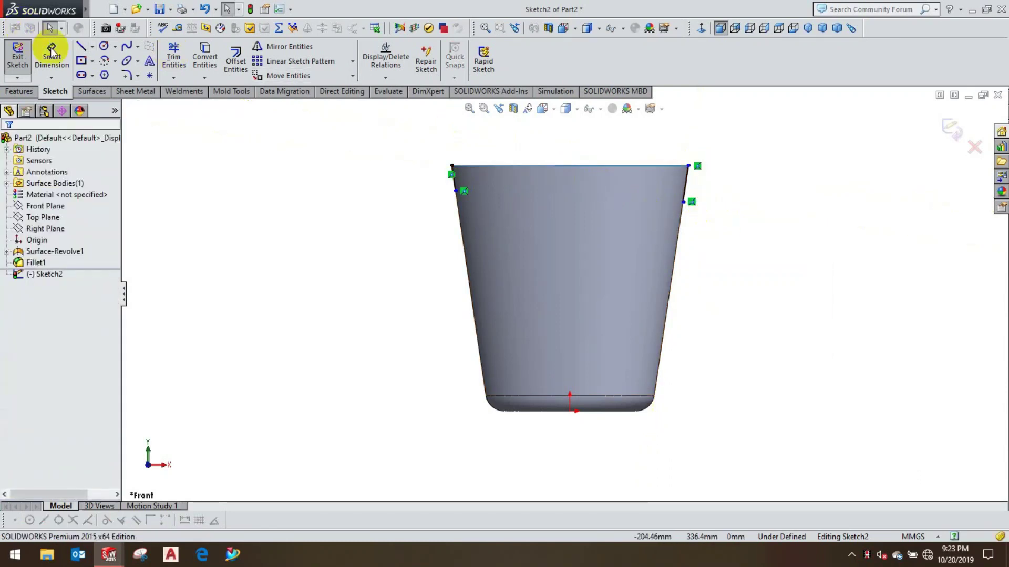
# Step: Draw a horizontal 260 mm rim line joining the cup's top-left and top-right corners
pyautogui.click(81, 50)
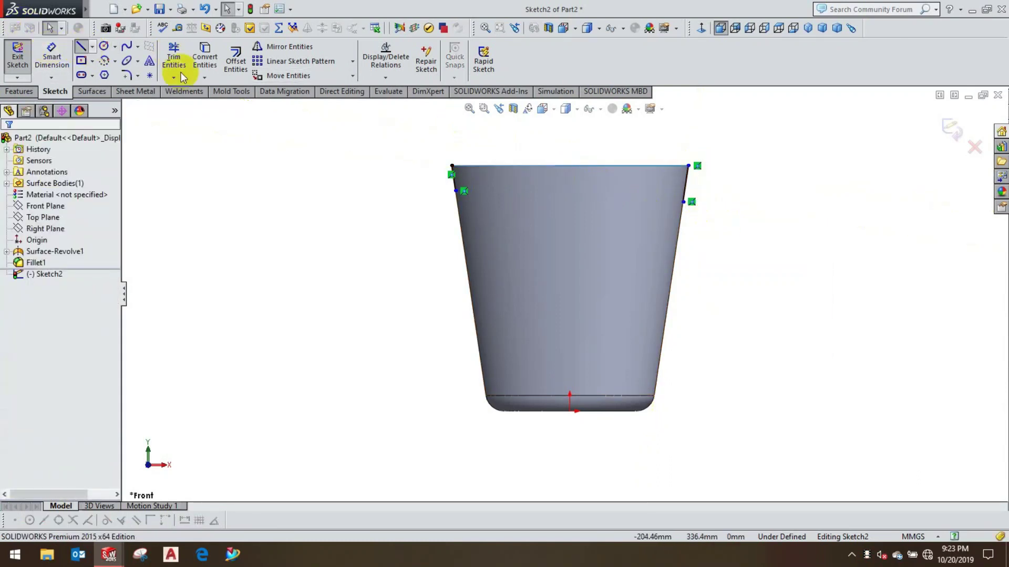
pyautogui.click(452, 166)
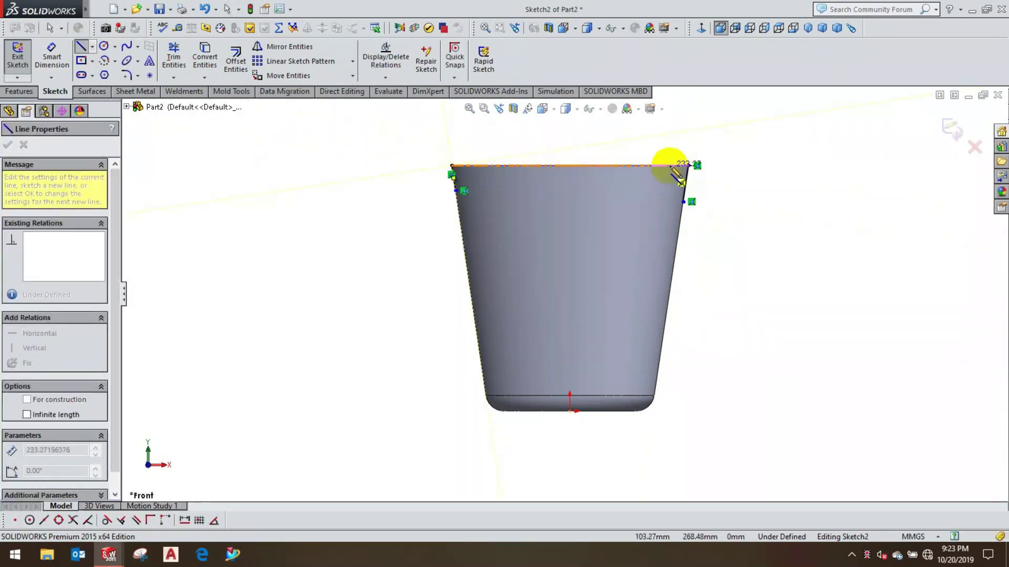
pyautogui.click(688, 166)
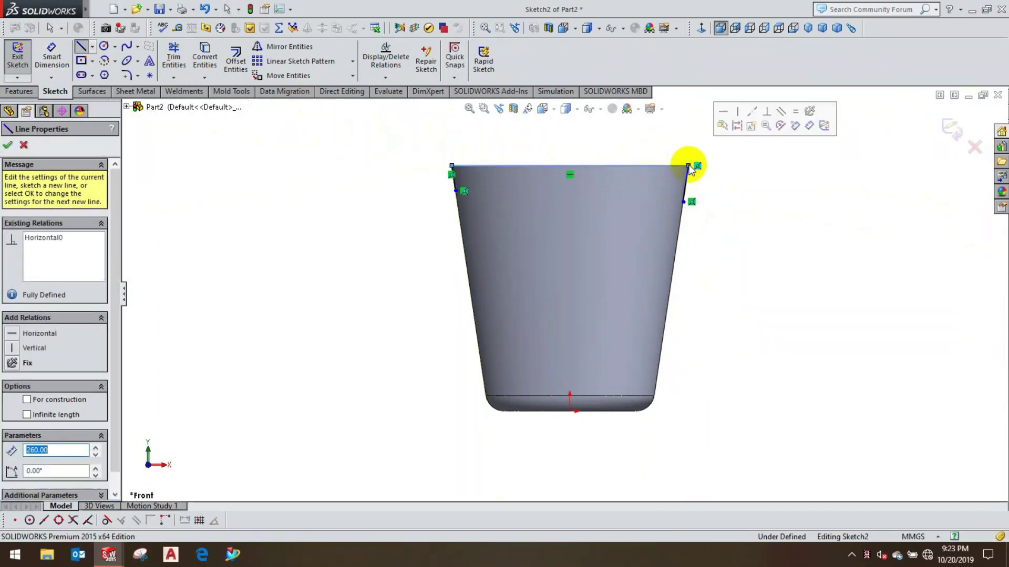
pyautogui.rightClick(720, 169)
pyautogui.click(733, 185)
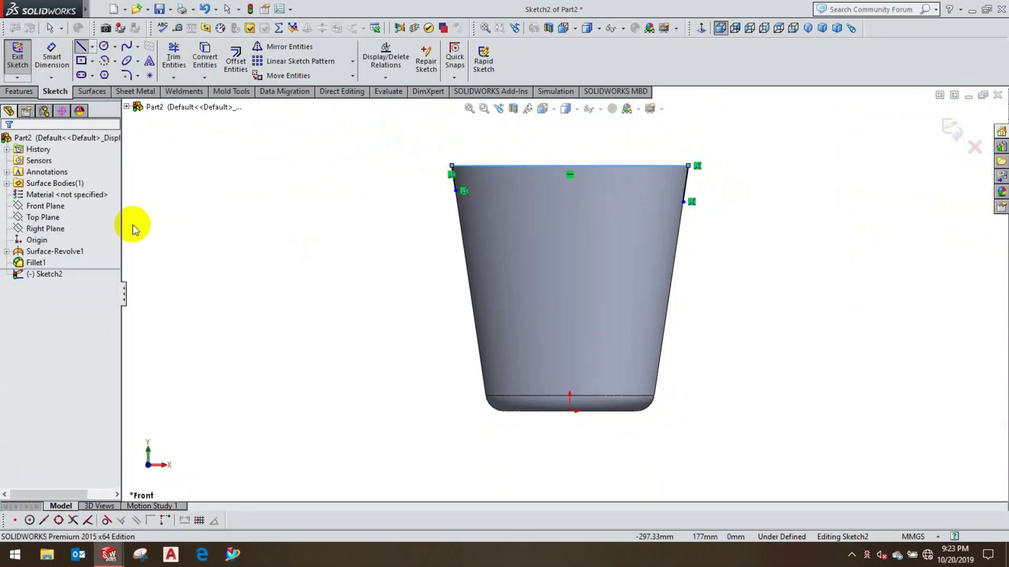
pyautogui.click(55, 63)
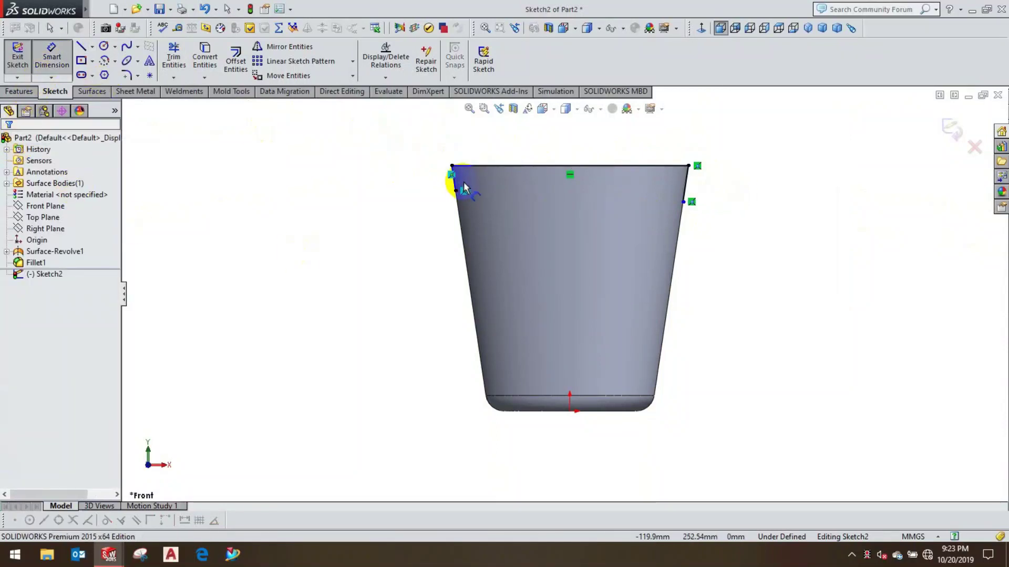
# Step: Dimension the short top-left line to 5 mm
pyautogui.click(454, 187)
pyautogui.click(400, 188)
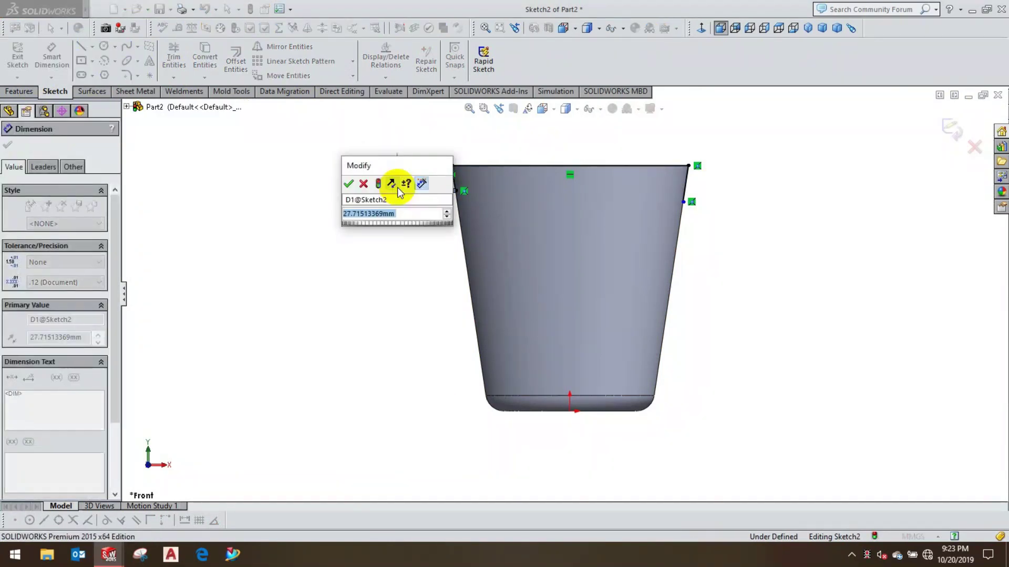
pyautogui.write('5')
pyautogui.press('Return')
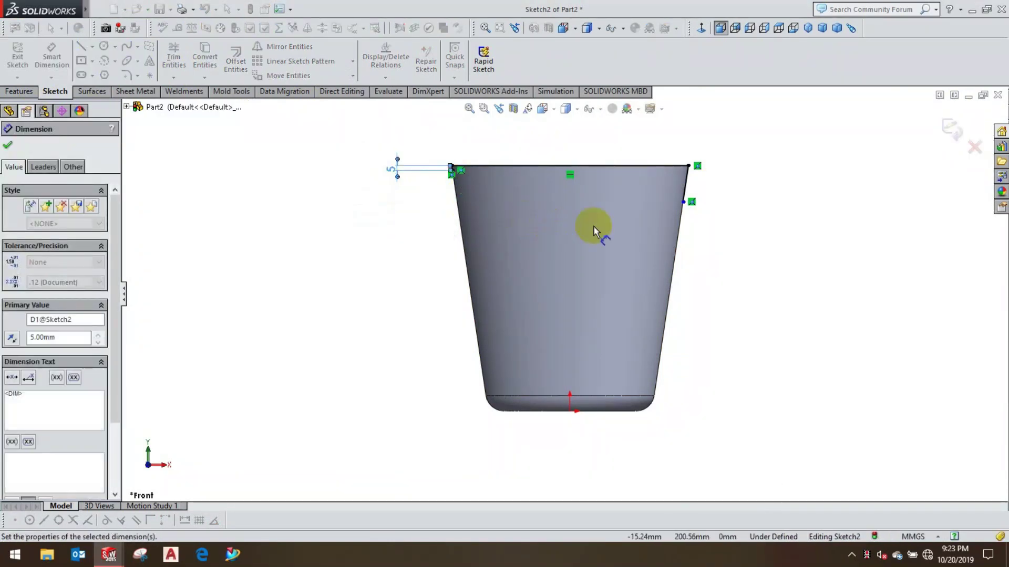
pyautogui.scroll(-3, 491, 171)
pyautogui.scroll(-2, 462, 198)
pyautogui.scroll(-3, 428, 225)
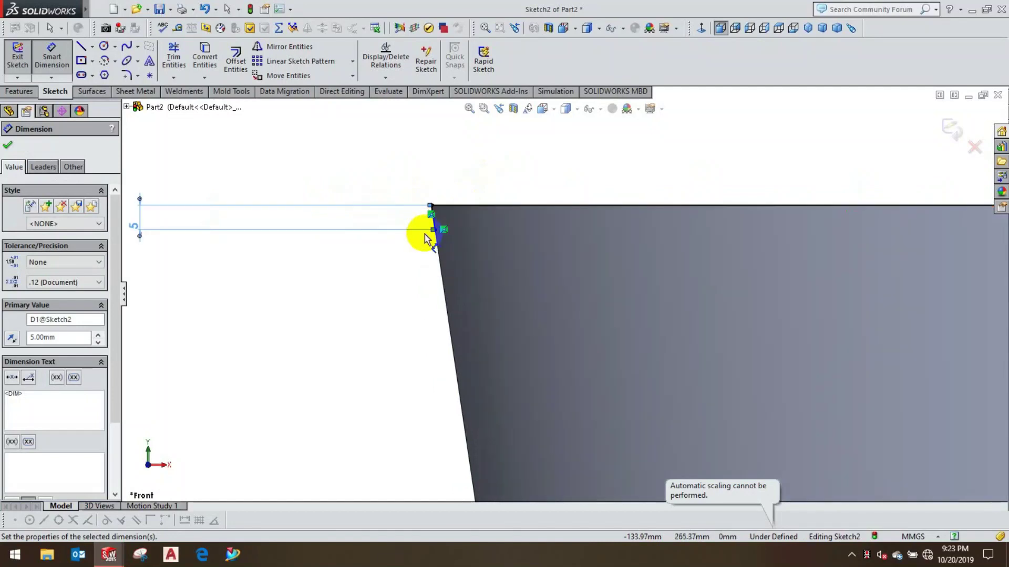
pyautogui.scroll(-3, 479, 219)
pyautogui.scroll(3, 276, 240)
pyautogui.scroll(2, 209, 236)
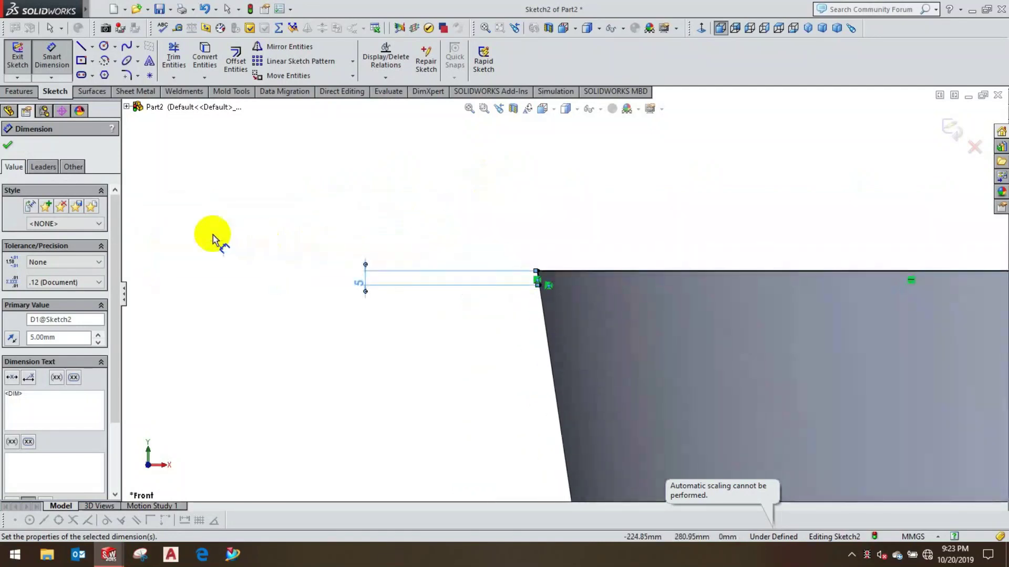
pyautogui.scroll(3, 210, 236)
pyautogui.scroll(-2, 940, 312)
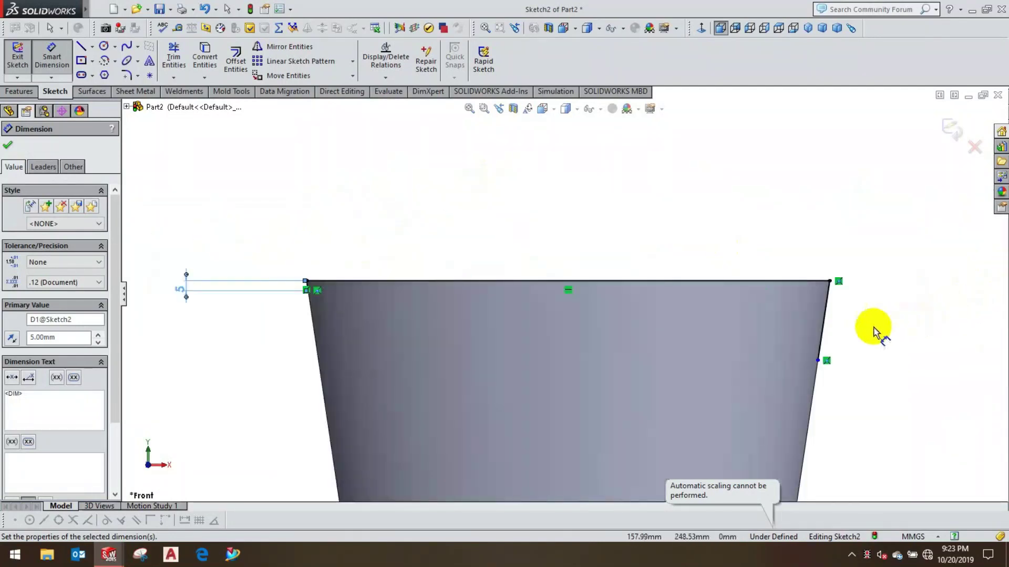
# Step: Dimension the right-side point 5 mm below the rim, fully defining Sketch2
pyautogui.click(825, 339)
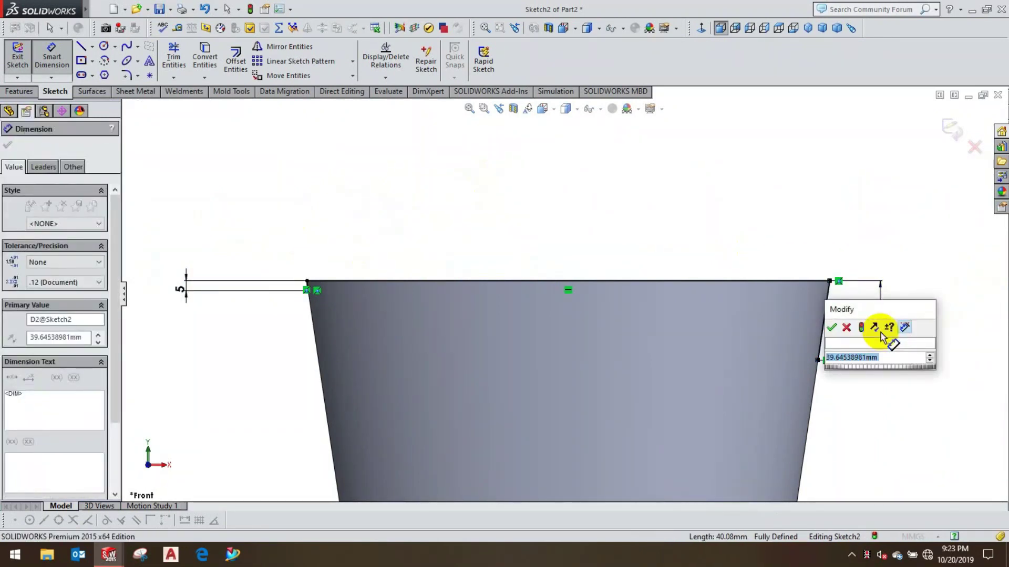
pyautogui.write('5')
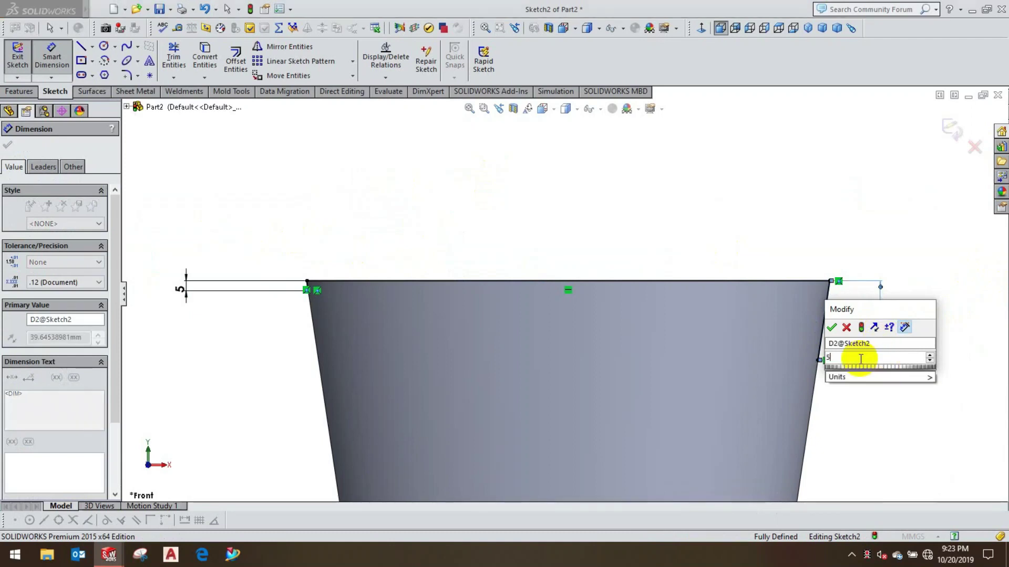
pyautogui.click(832, 328)
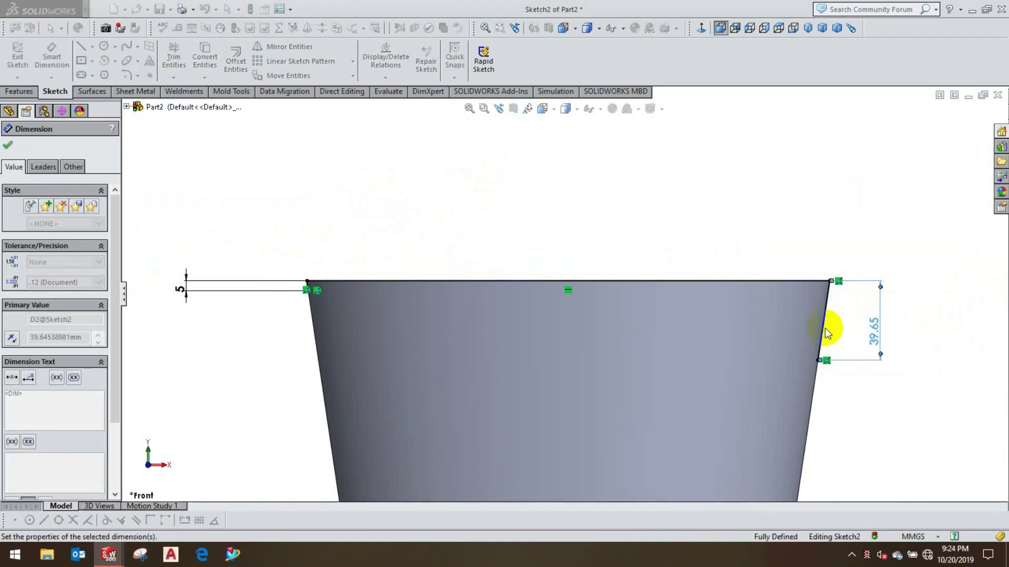
pyautogui.click(8, 148)
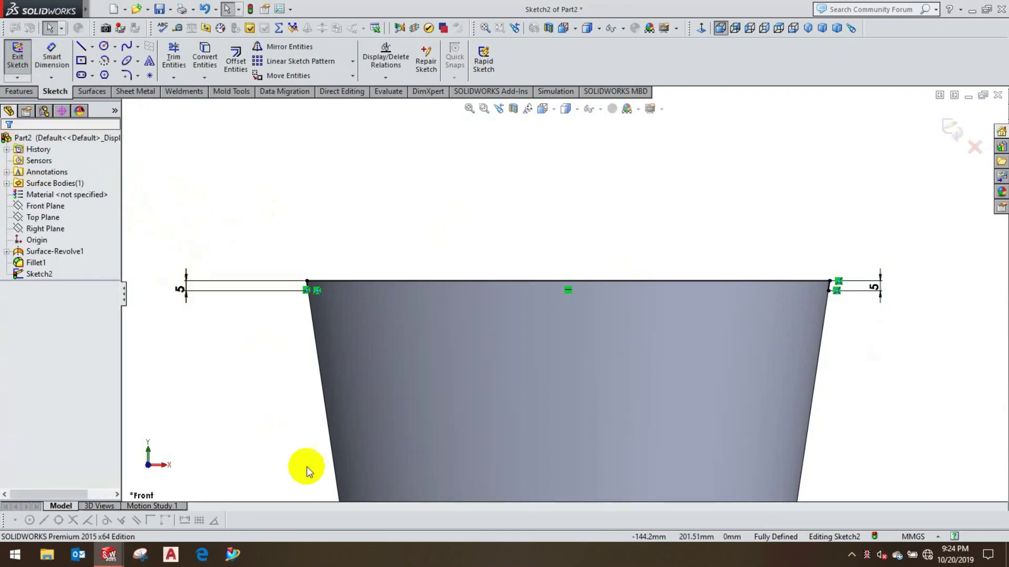
pyautogui.click(128, 50)
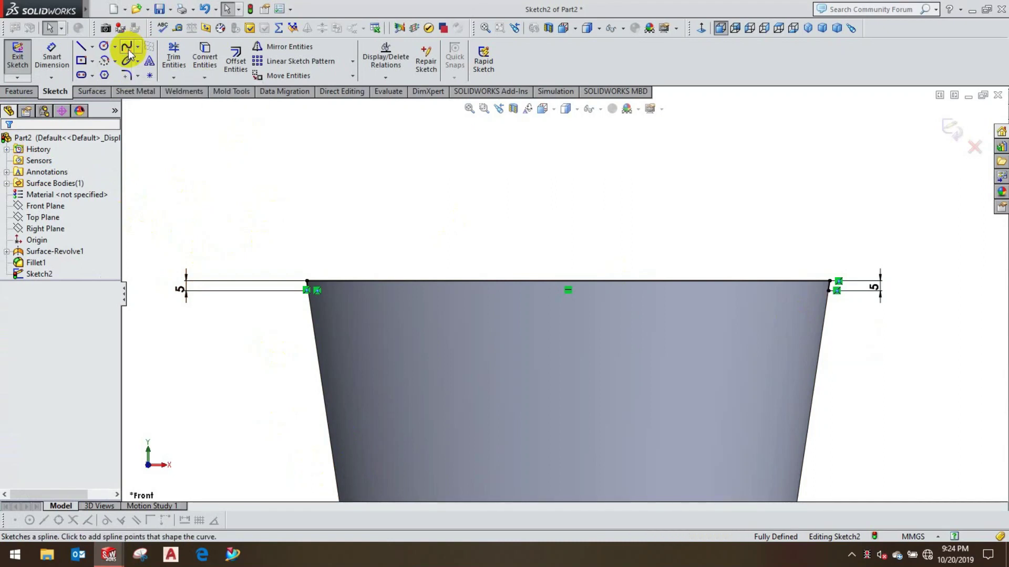
# Step: Draw a spline from the left 5 mm point through a dip, crest and dip to the right point
pyautogui.click(322, 279)
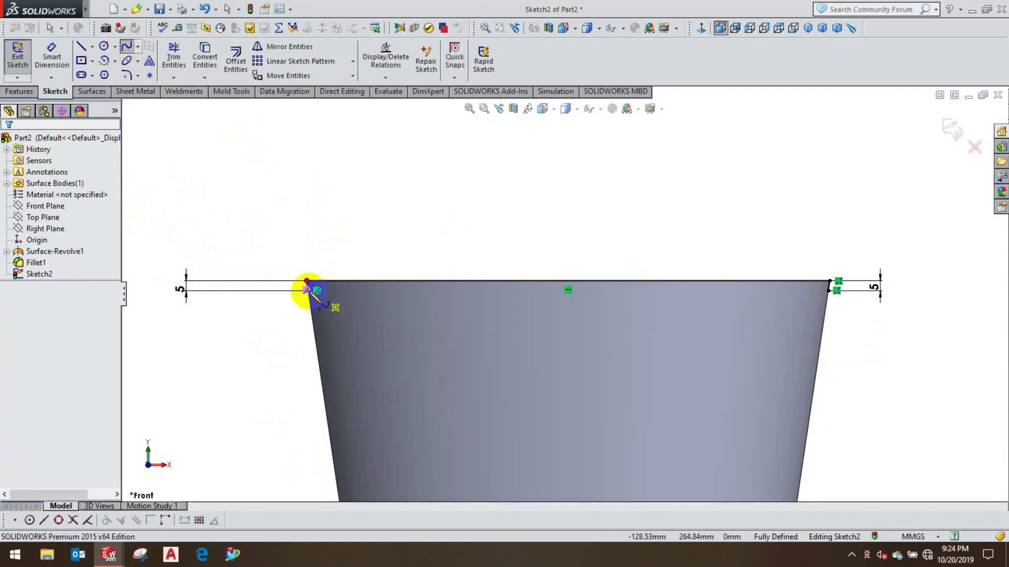
pyautogui.scroll(-2, 308, 290)
pyautogui.scroll(-2, 349, 297)
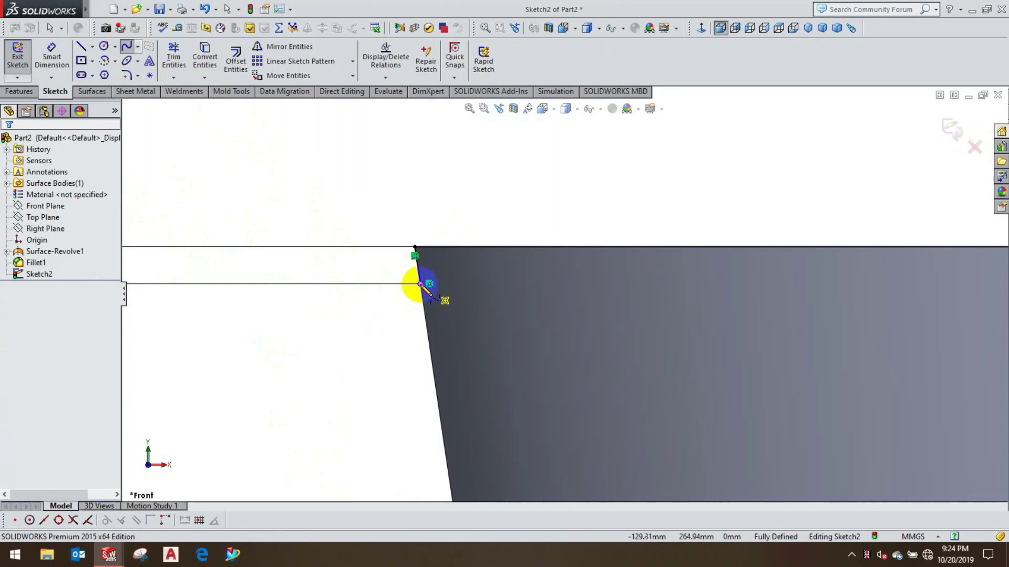
pyautogui.scroll(-2, 419, 285)
pyautogui.scroll(-1, 418, 284)
pyautogui.scroll(4, 418, 285)
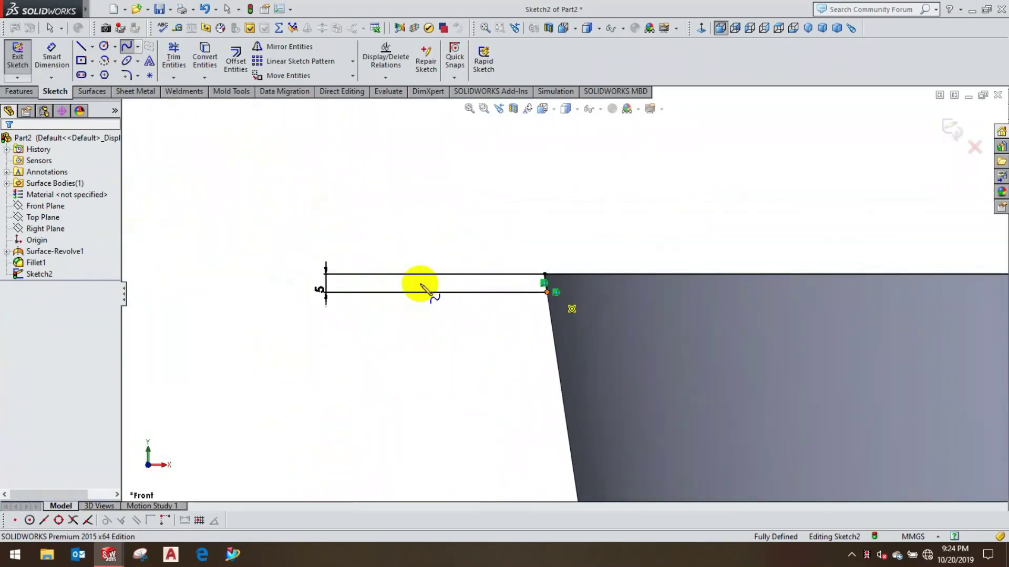
pyautogui.scroll(1, 420, 286)
pyautogui.scroll(2, 444, 311)
pyautogui.scroll(2, 444, 311)
pyautogui.scroll(1, 444, 311)
pyautogui.scroll(3, 784, 383)
pyautogui.scroll(-1, 725, 322)
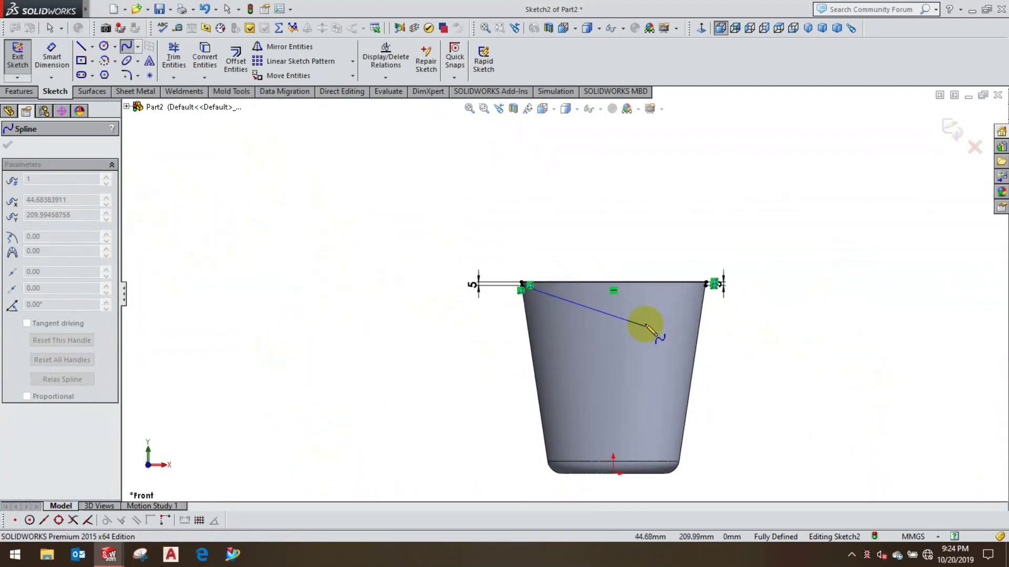
pyautogui.scroll(-2, 647, 329)
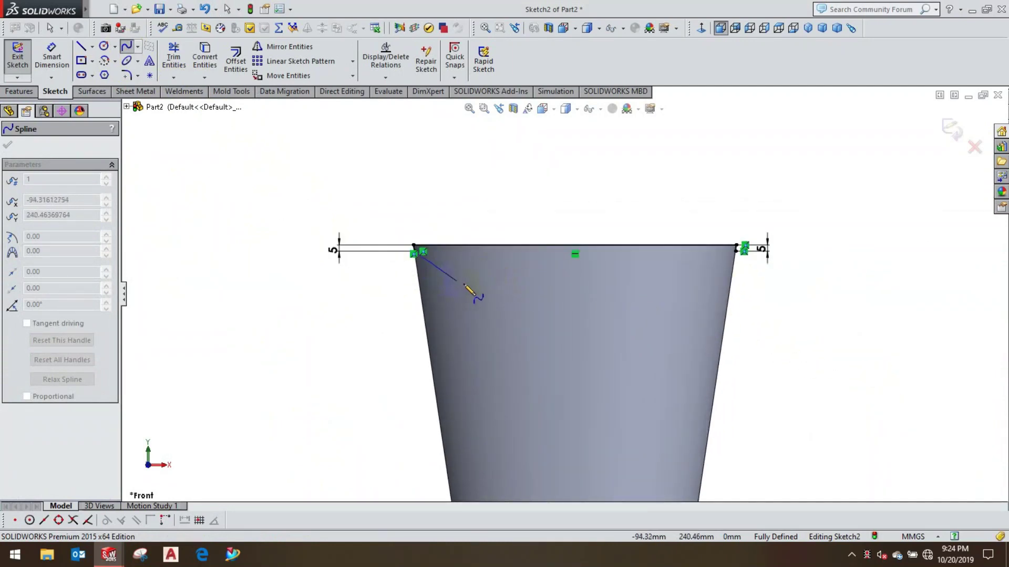
pyautogui.click(501, 290)
pyautogui.click(575, 264)
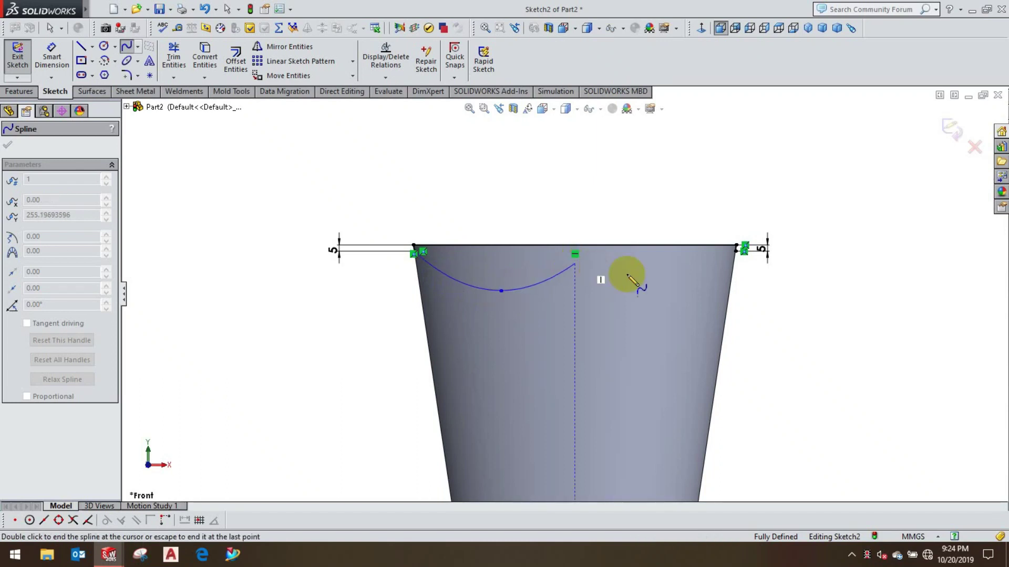
pyautogui.click(668, 300)
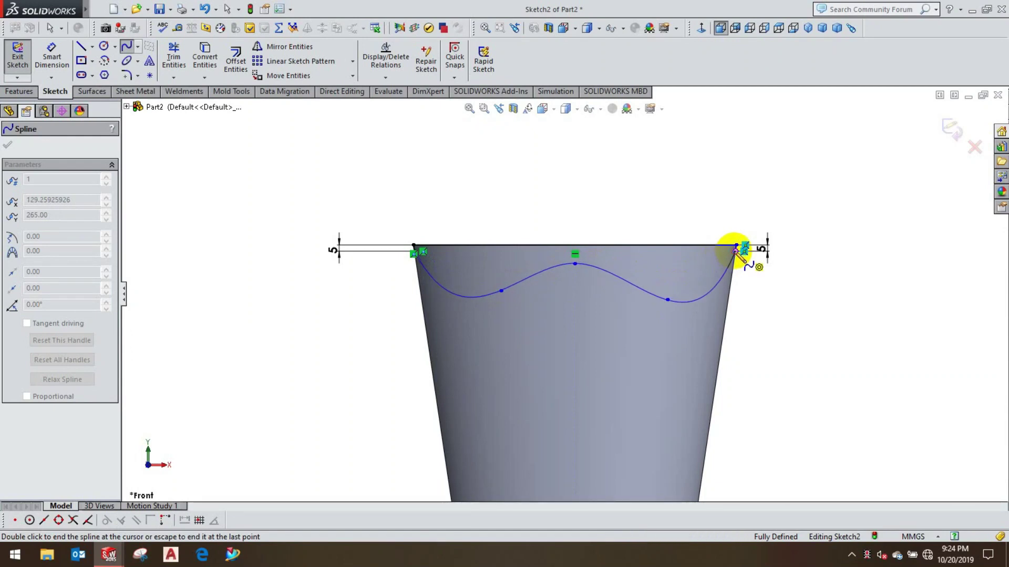
pyautogui.click(735, 250)
pyautogui.rightClick(722, 213)
pyautogui.click(746, 219)
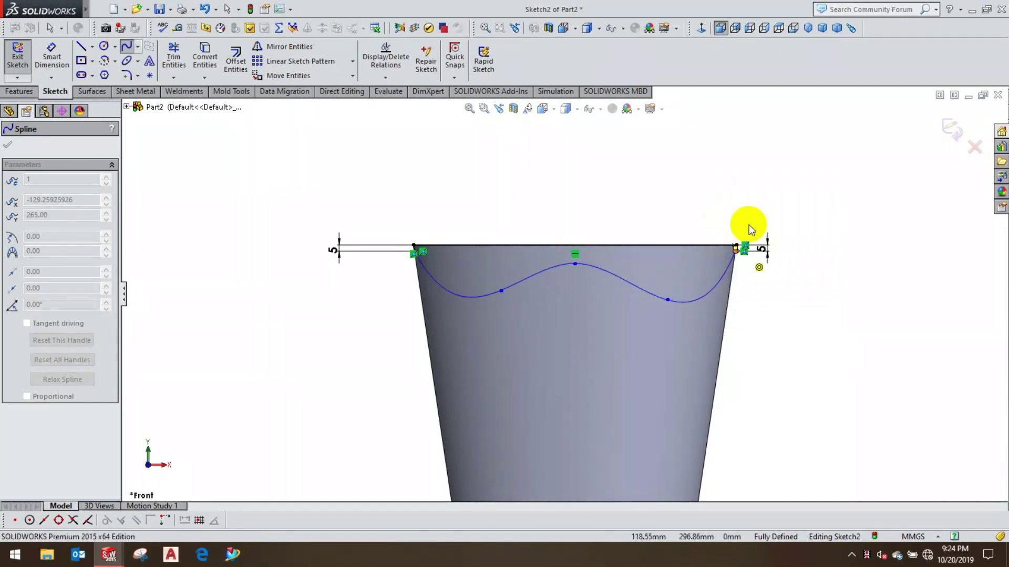
pyautogui.scroll(-2, 743, 271)
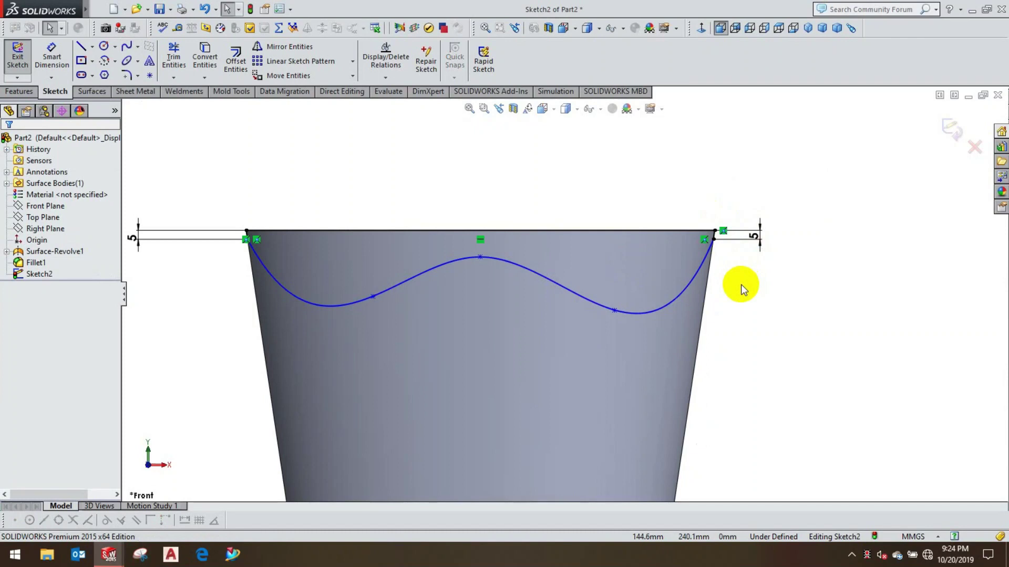
pyautogui.press('z')
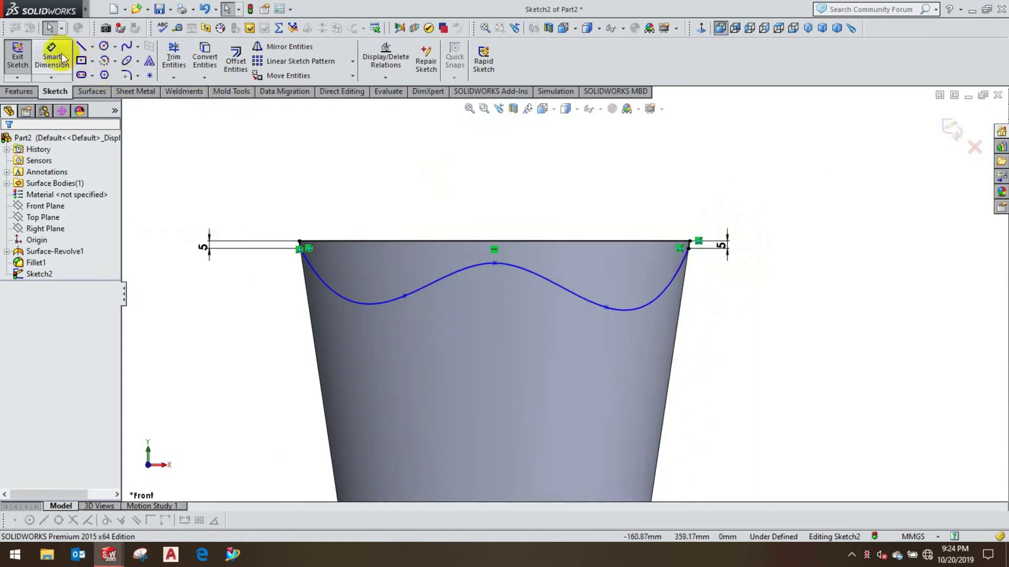
# Step: Place the first spline dip 65 mm and the crest 130 mm from the left endpoint
pyautogui.click(52, 57)
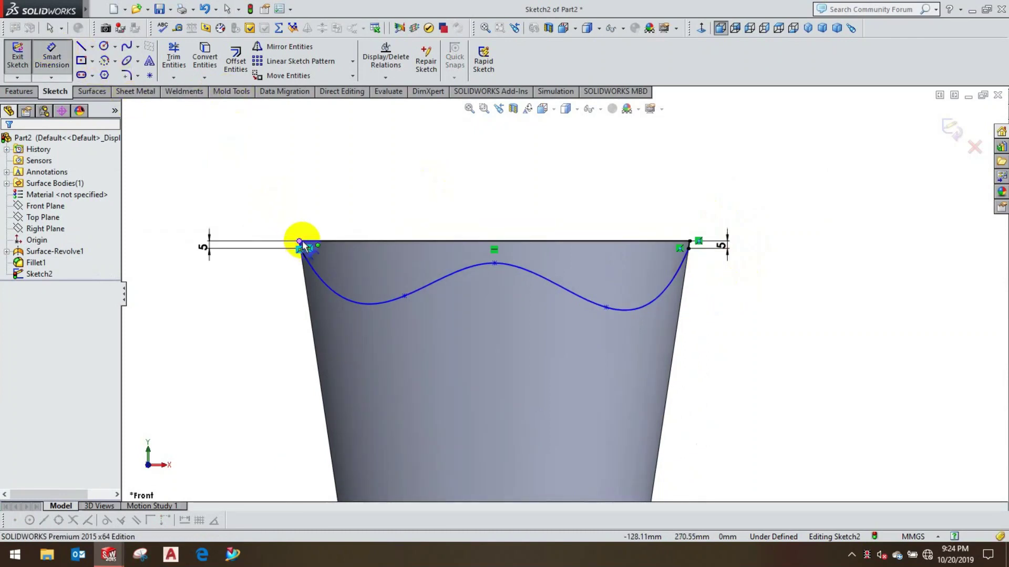
pyautogui.click(405, 296)
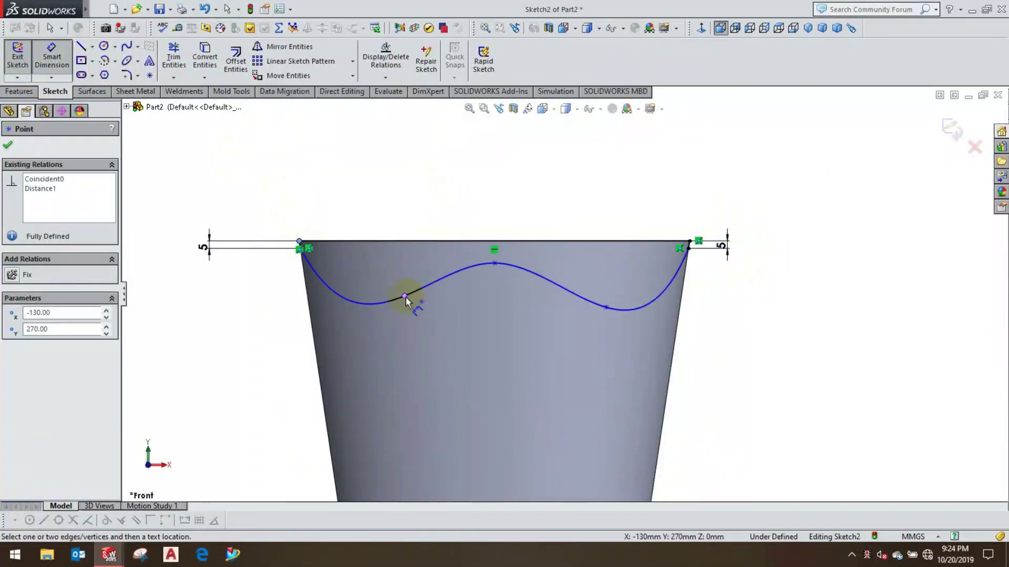
pyautogui.click(381, 182)
pyautogui.click(366, 173)
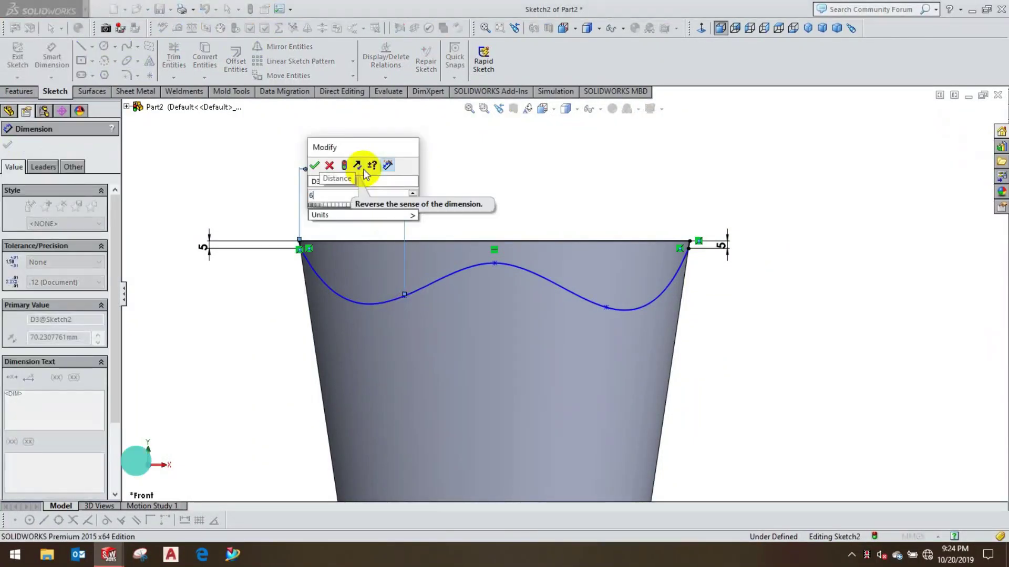
pyautogui.write('65')
pyautogui.press('Return')
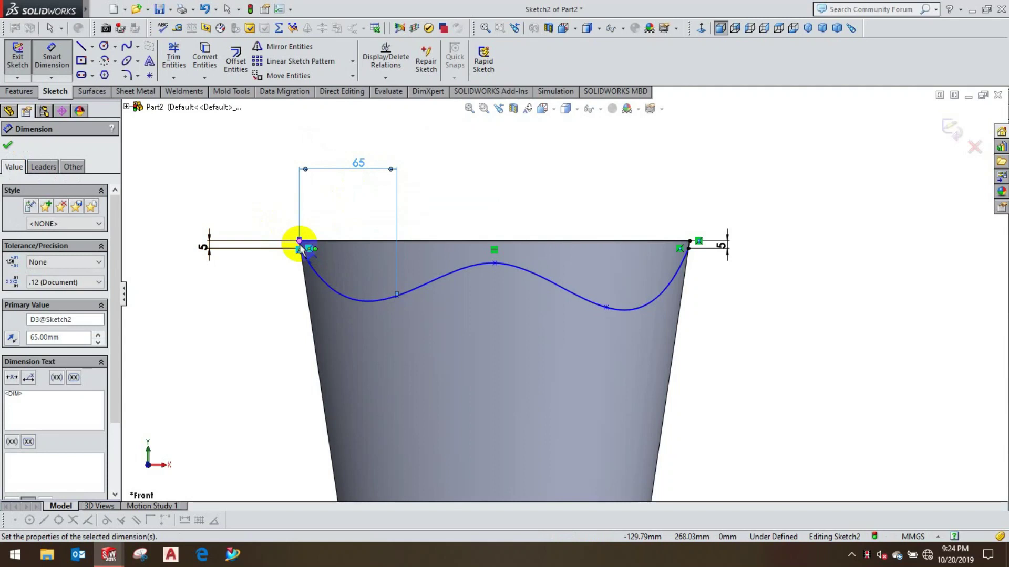
pyautogui.click(299, 243)
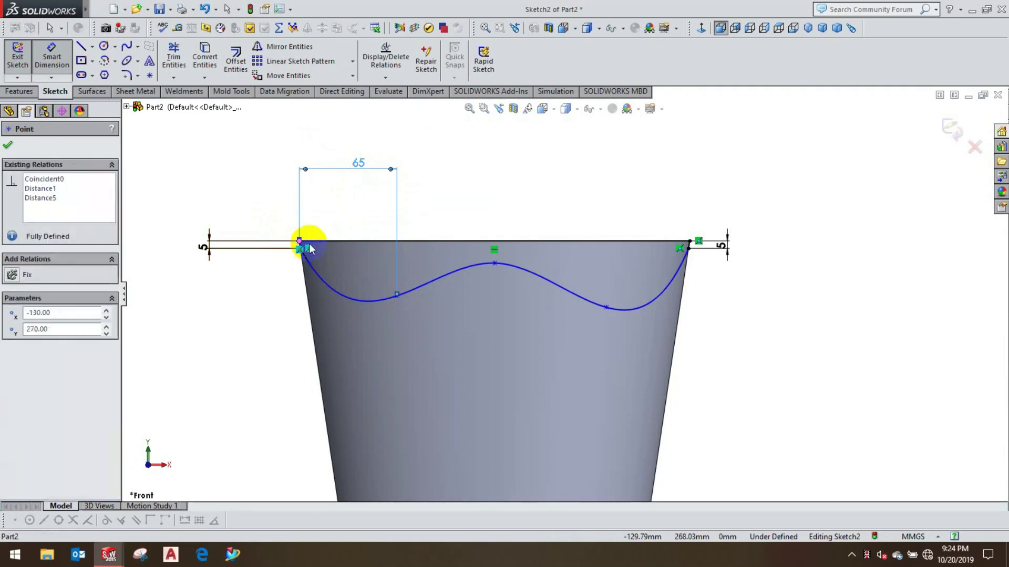
pyautogui.click(495, 263)
pyautogui.click(430, 149)
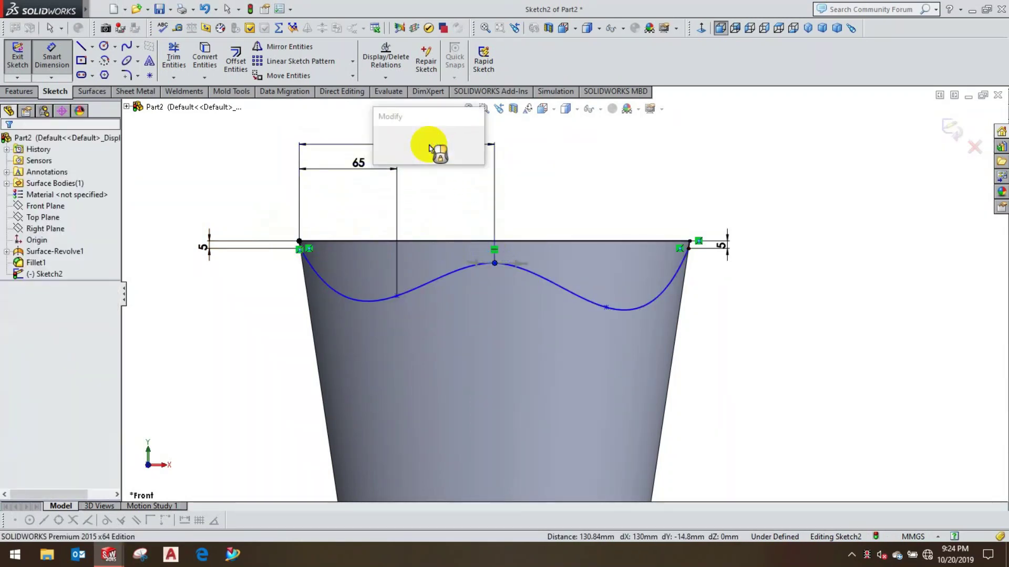
pyautogui.write('130')
pyautogui.press('Return')
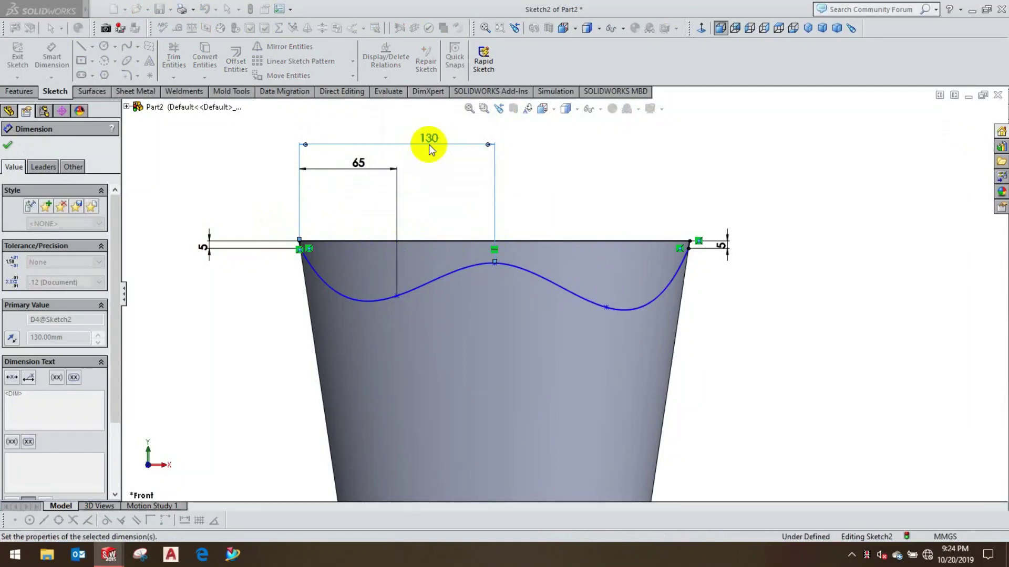
# Step: Place the second spline dip 65 mm from the right endpoint
pyautogui.click(606, 308)
pyautogui.click(689, 242)
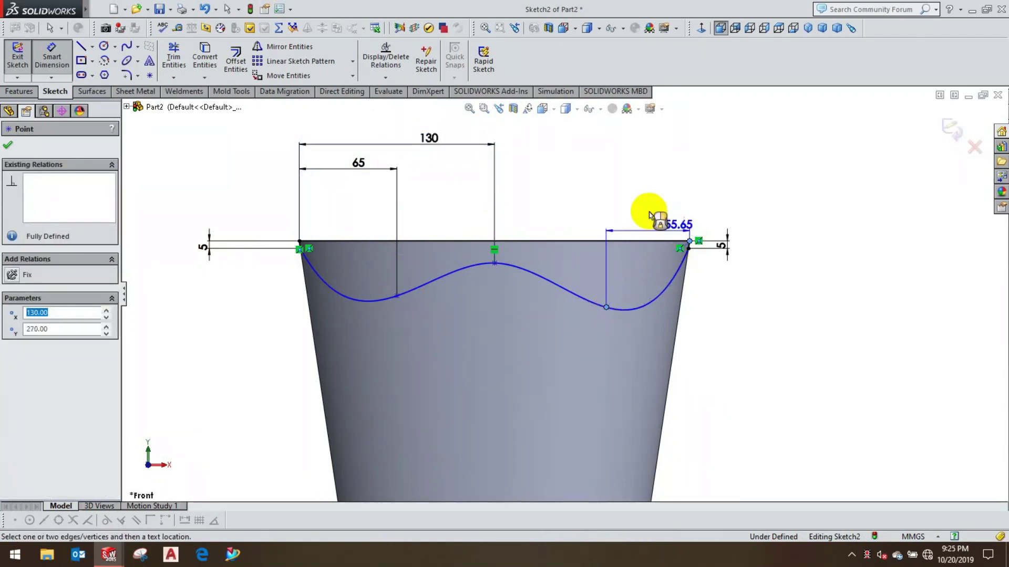
pyautogui.click(641, 182)
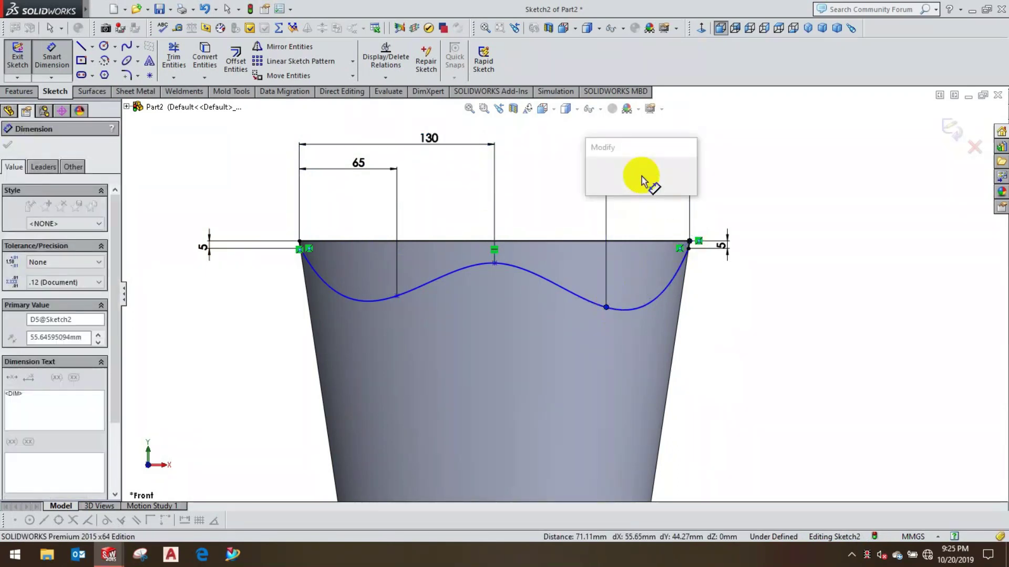
pyautogui.write('65')
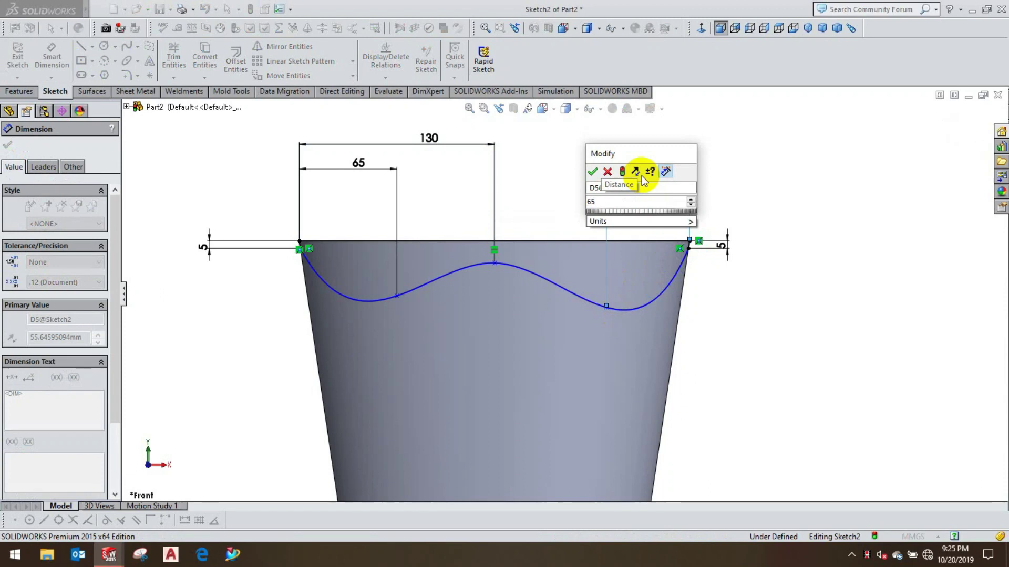
pyautogui.press('Return')
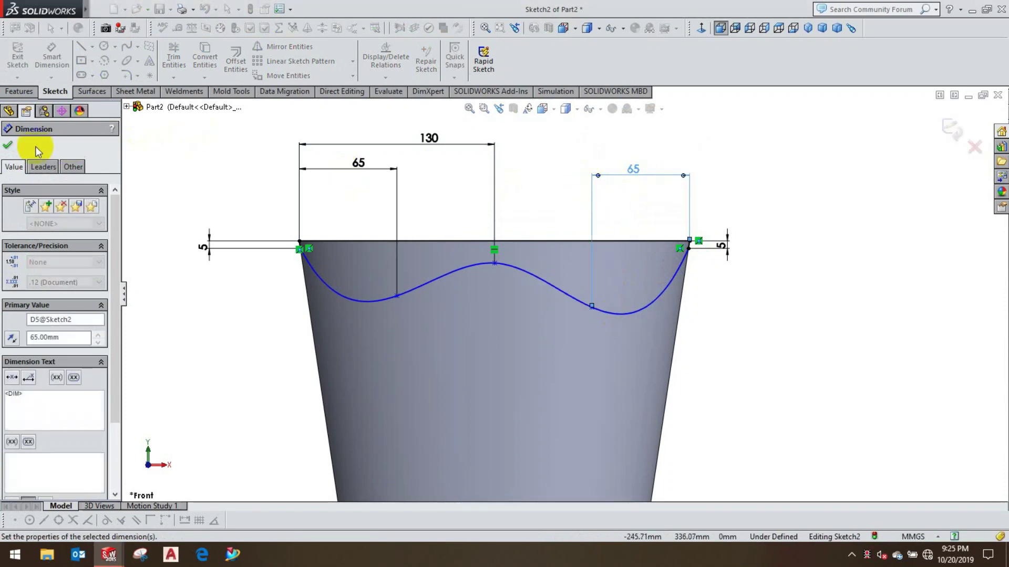
pyautogui.click(9, 147)
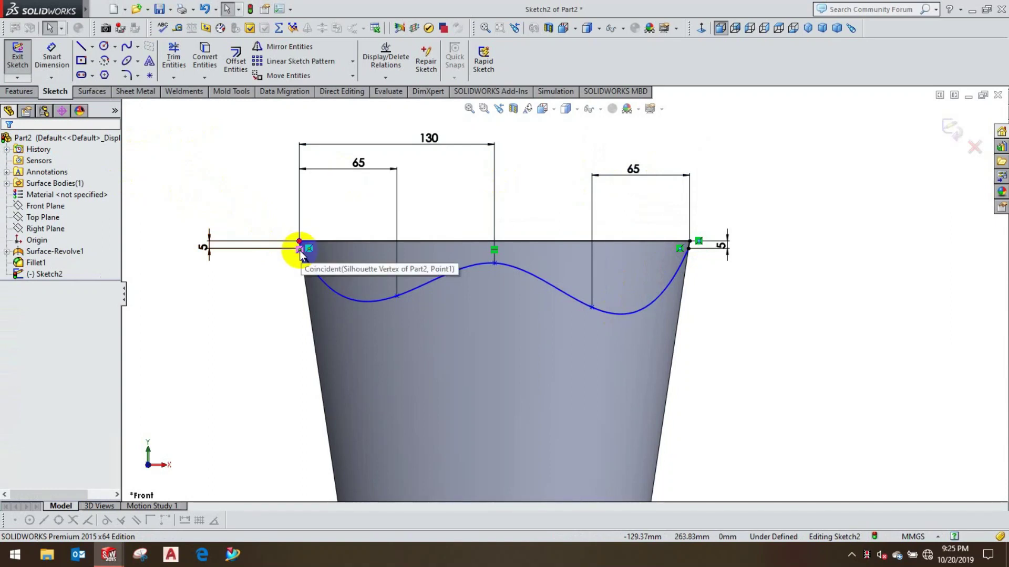
# Step: Level the wave's peak with the rim sketch's left endpoint using a Horizontal relation
pyautogui.scroll(-2, 304, 254)
pyautogui.scroll(-1, 349, 252)
pyautogui.scroll(-2, 360, 264)
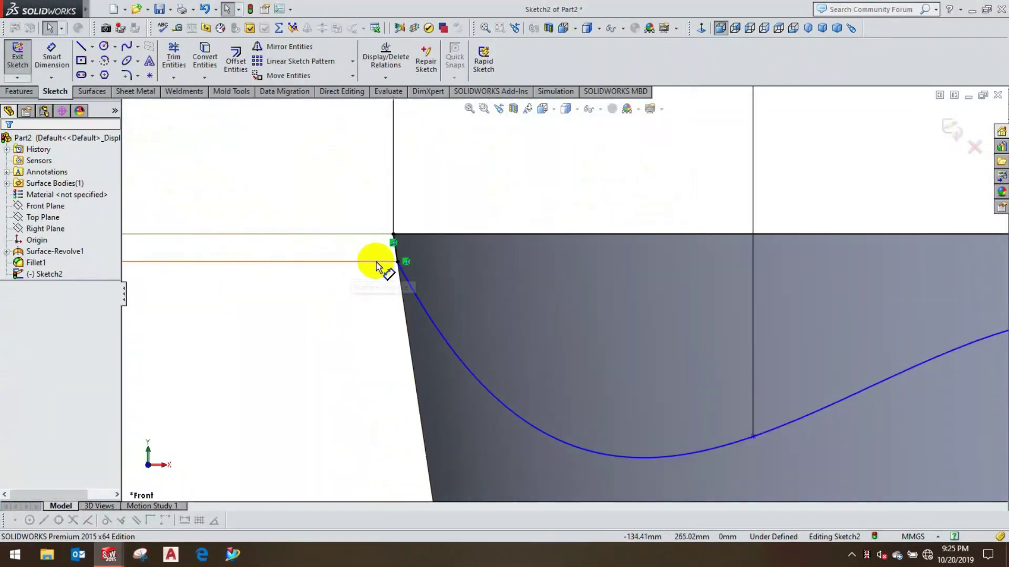
pyautogui.click(397, 263)
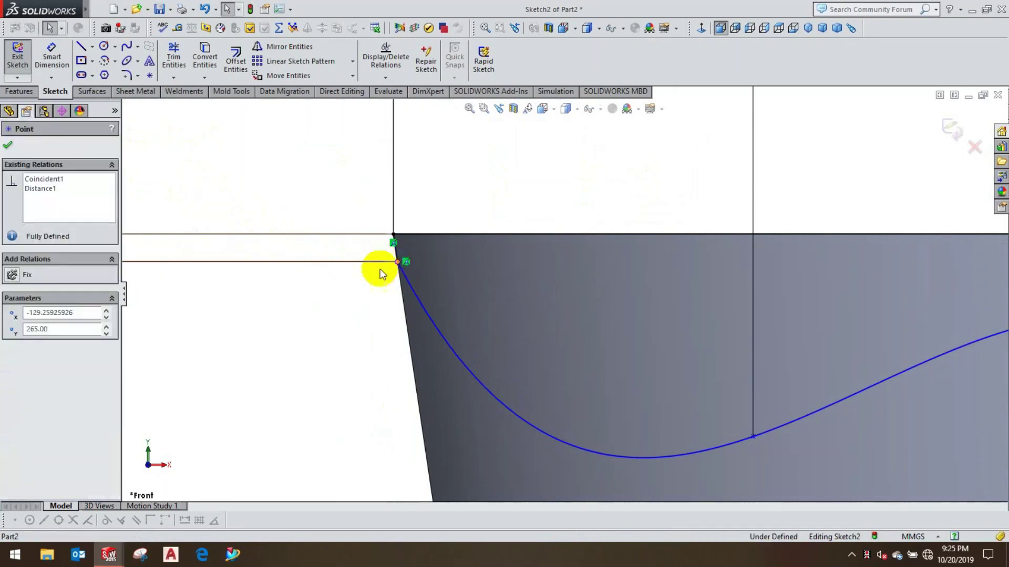
pyautogui.scroll(2, 198, 269)
pyautogui.scroll(2, 198, 270)
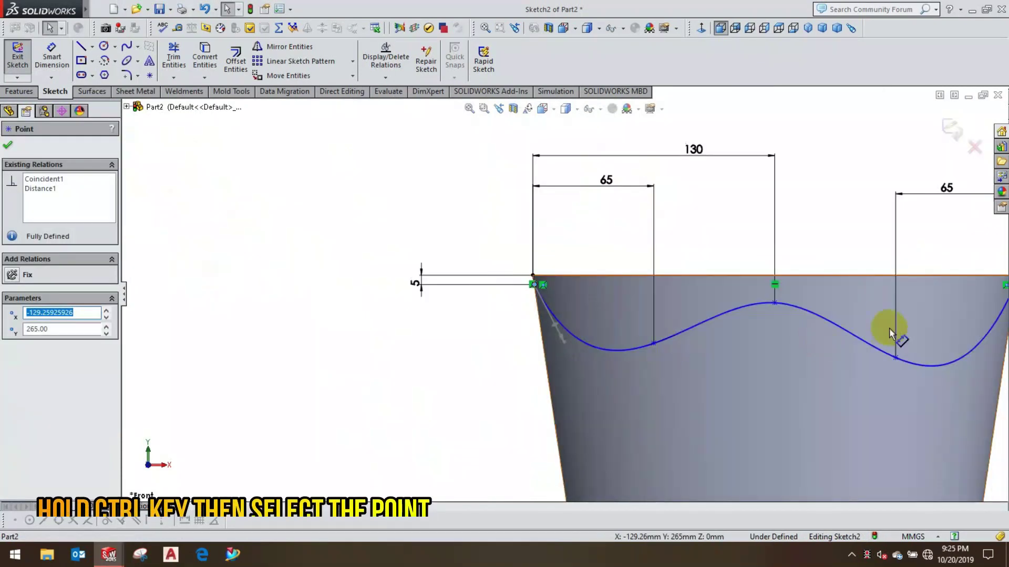
pyautogui.scroll(-3, 889, 328)
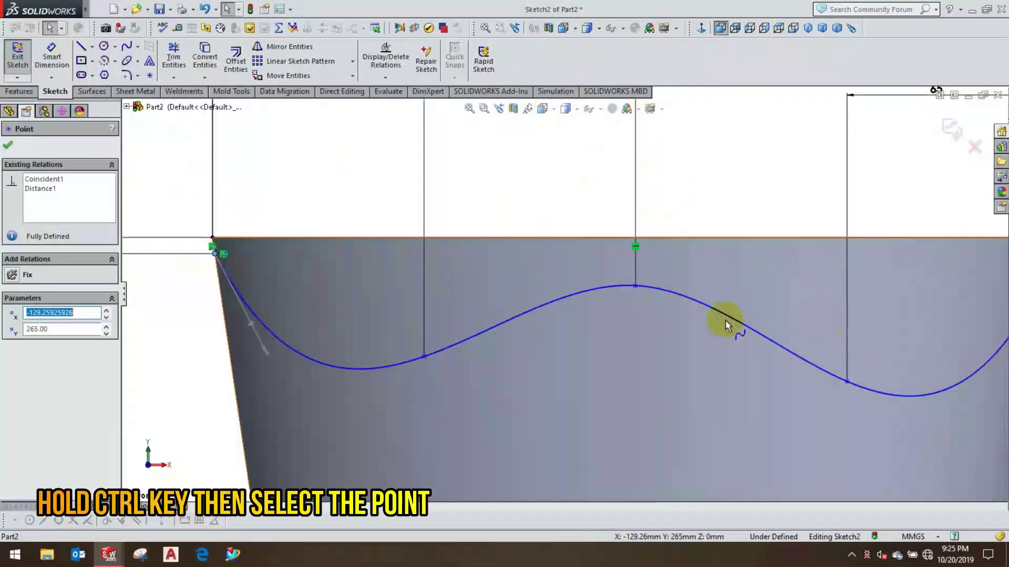
pyautogui.keyDown('ctrl'); pyautogui.click(636, 286); pyautogui.keyUp('ctrl')
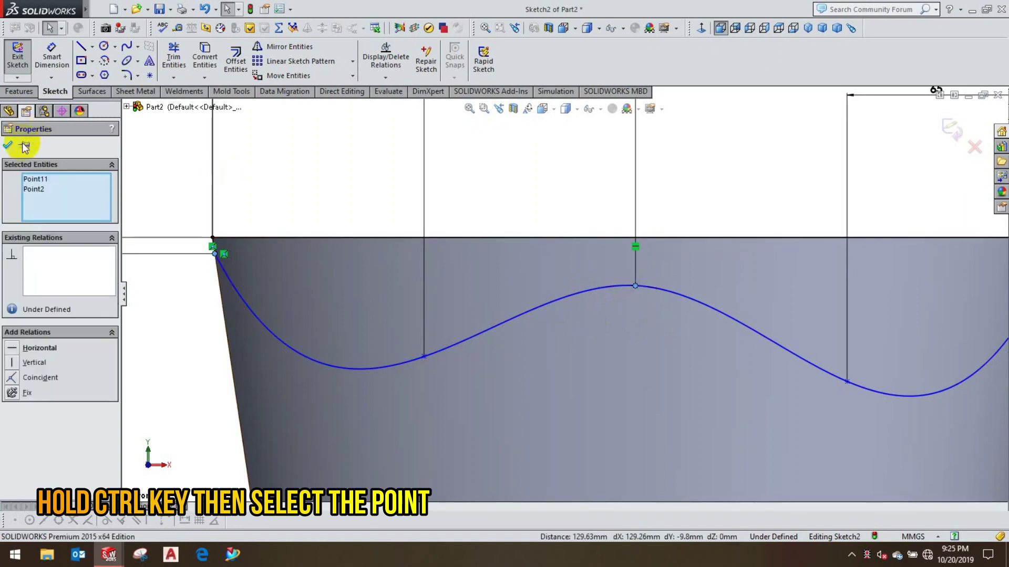
pyautogui.click(13, 349)
pyautogui.press('f')
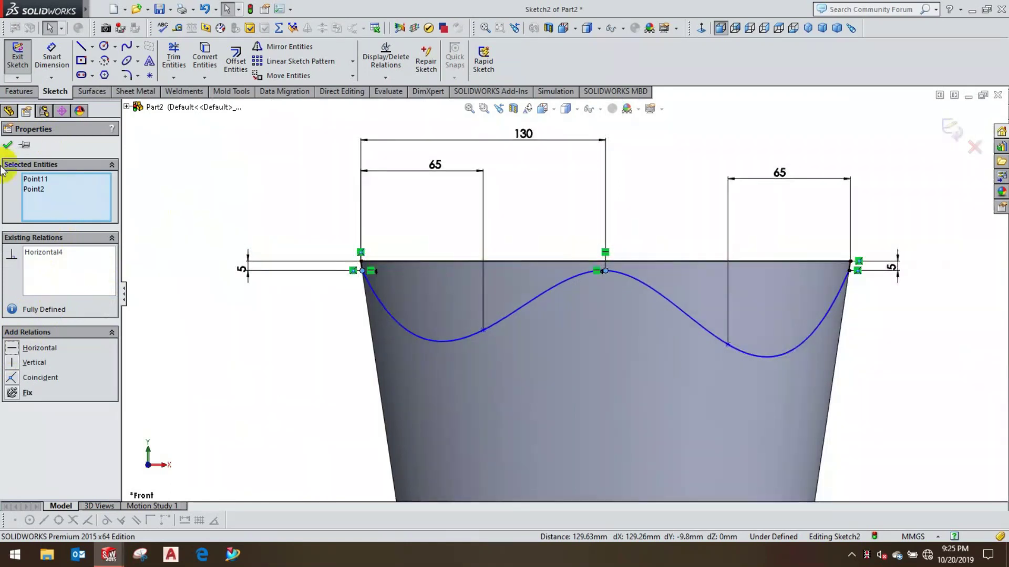
pyautogui.click(10, 146)
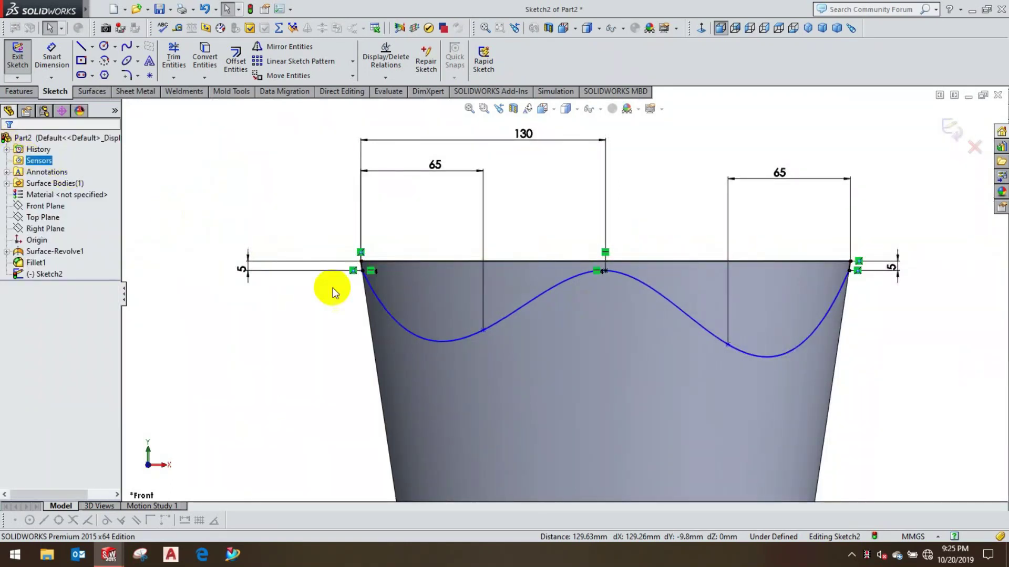
# Step: Add a Horizontal relation making the wave's two trough points level
pyautogui.click(484, 331)
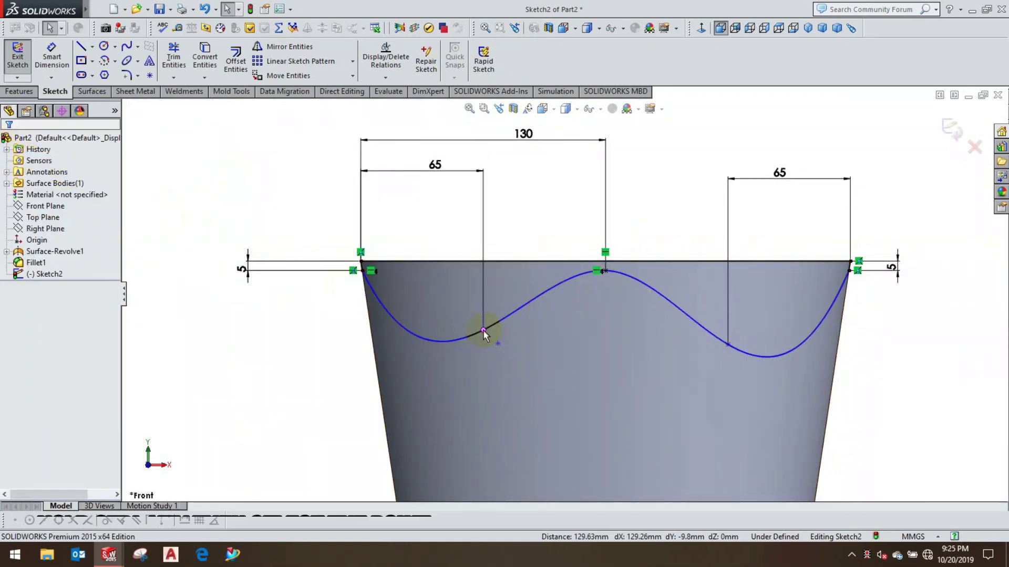
pyautogui.keyDown('ctrl'); pyautogui.click(727, 346); pyautogui.keyUp('ctrl')
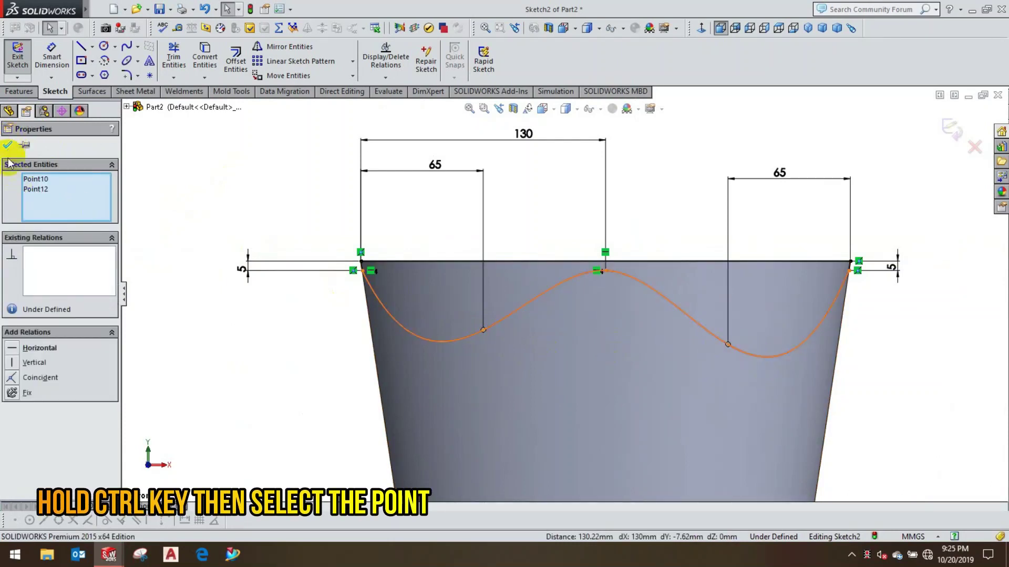
pyautogui.click(12, 348)
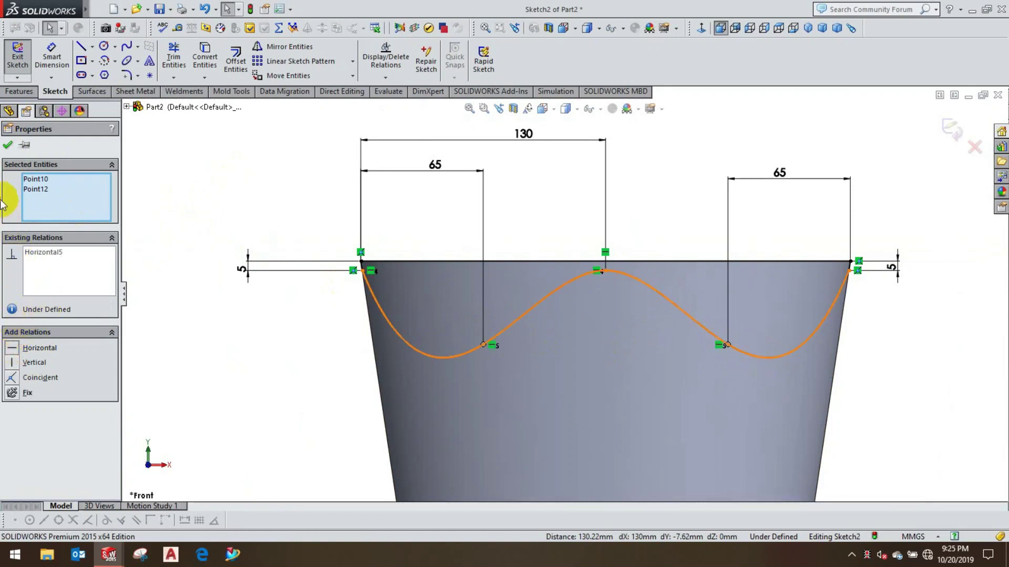
pyautogui.click(7, 145)
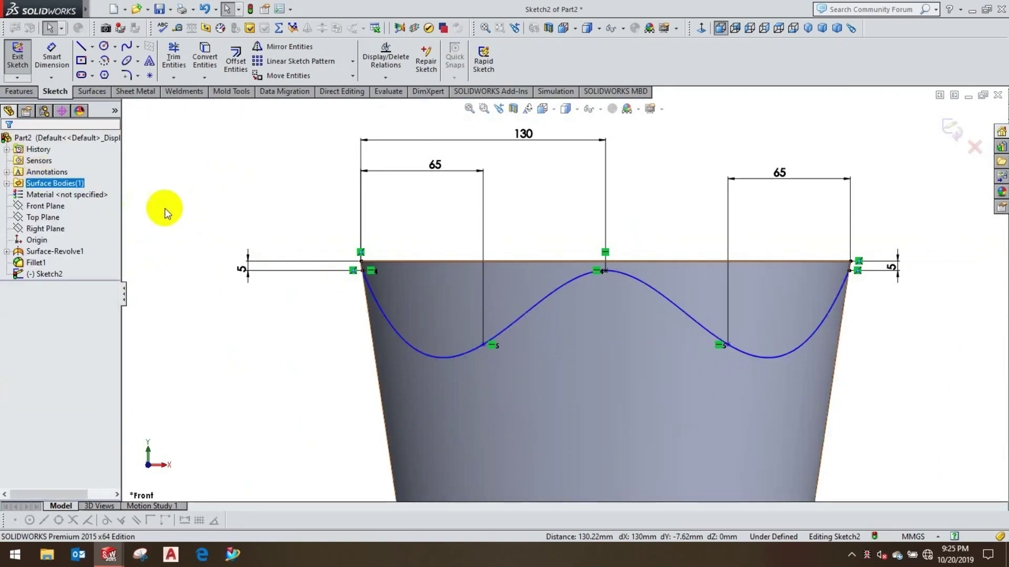
pyautogui.click(50, 56)
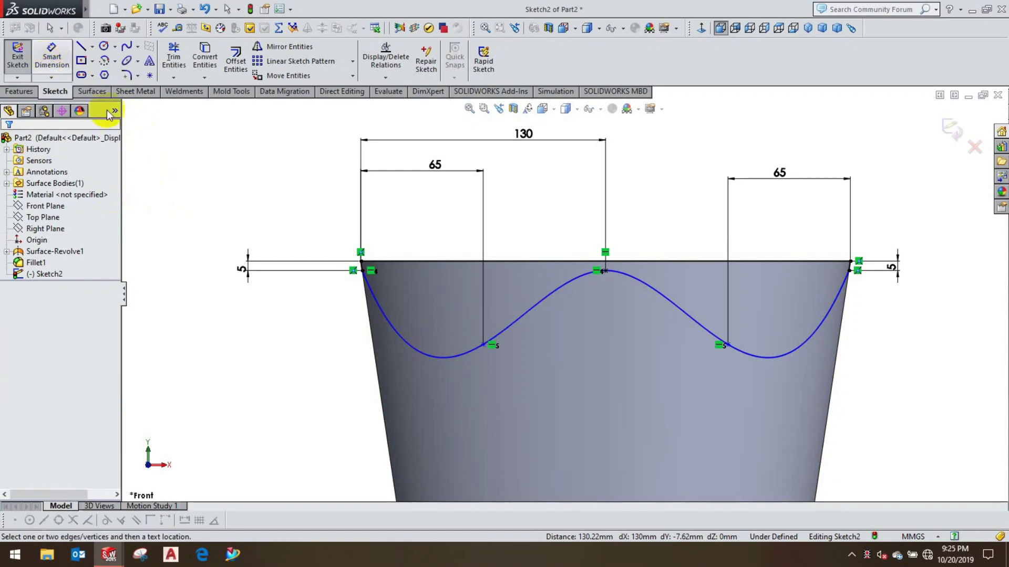
# Step: Dimension the rim's left end to the left trough at 15 mm and exit Sketch2
pyautogui.click(361, 262)
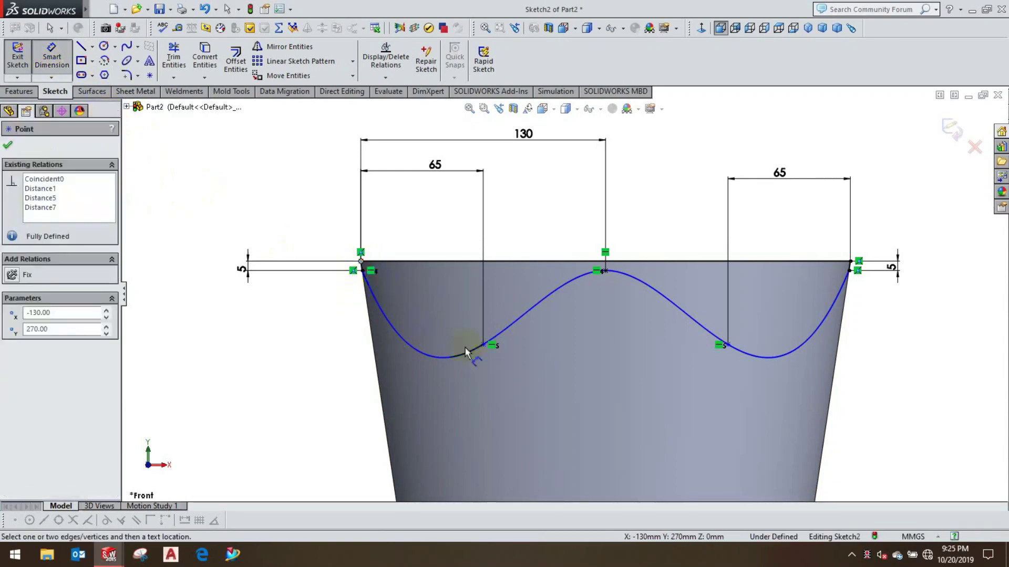
pyautogui.click(483, 345)
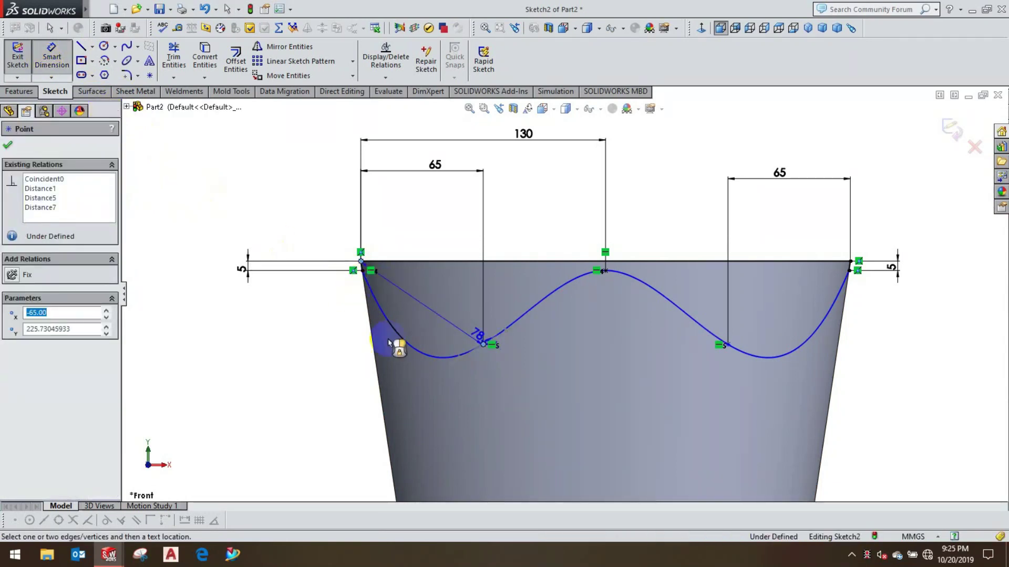
pyautogui.click(306, 314)
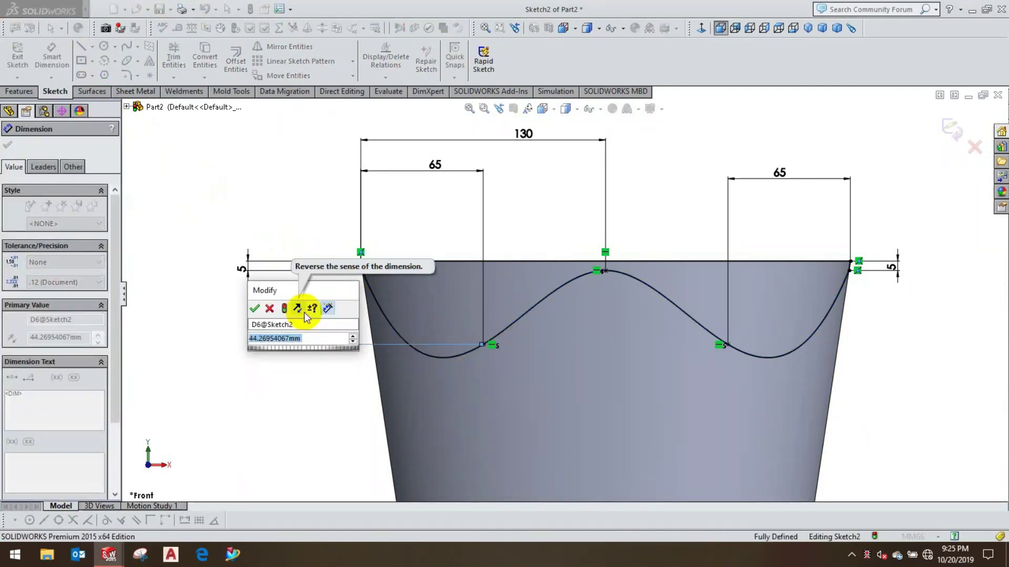
pyautogui.write('15')
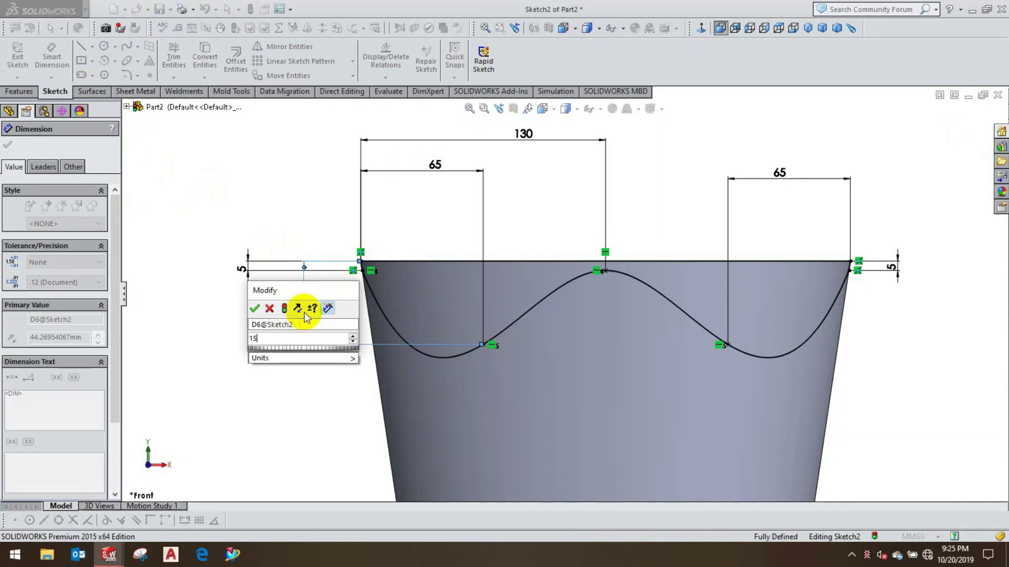
pyautogui.click(256, 311)
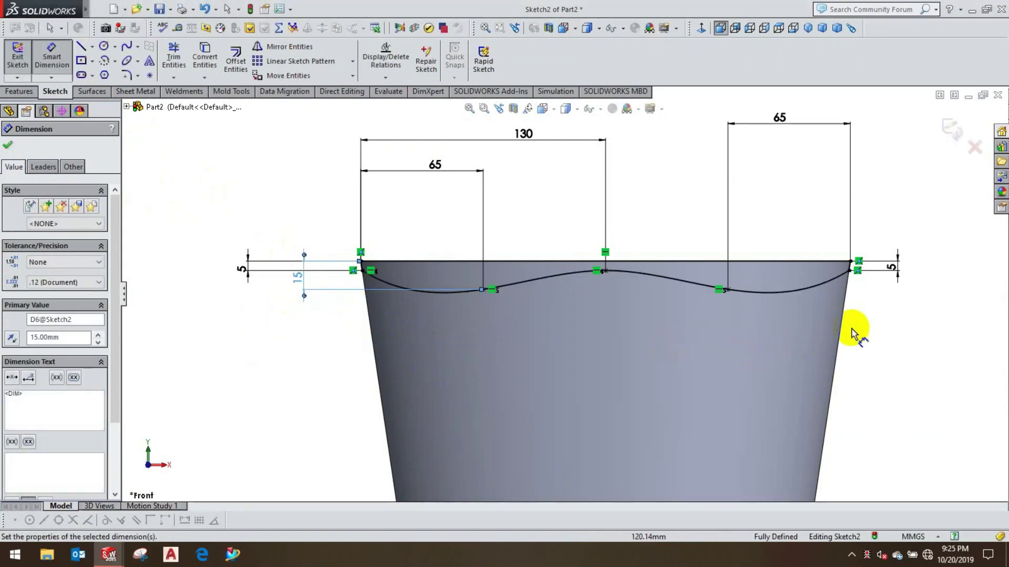
pyautogui.hotkey('ctrl', 'Left')
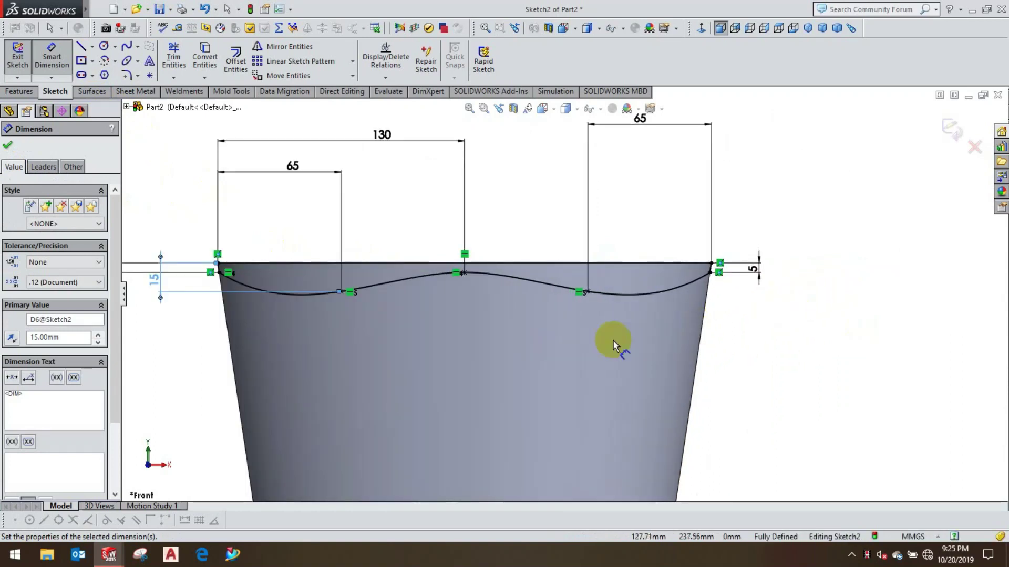
pyautogui.click(9, 148)
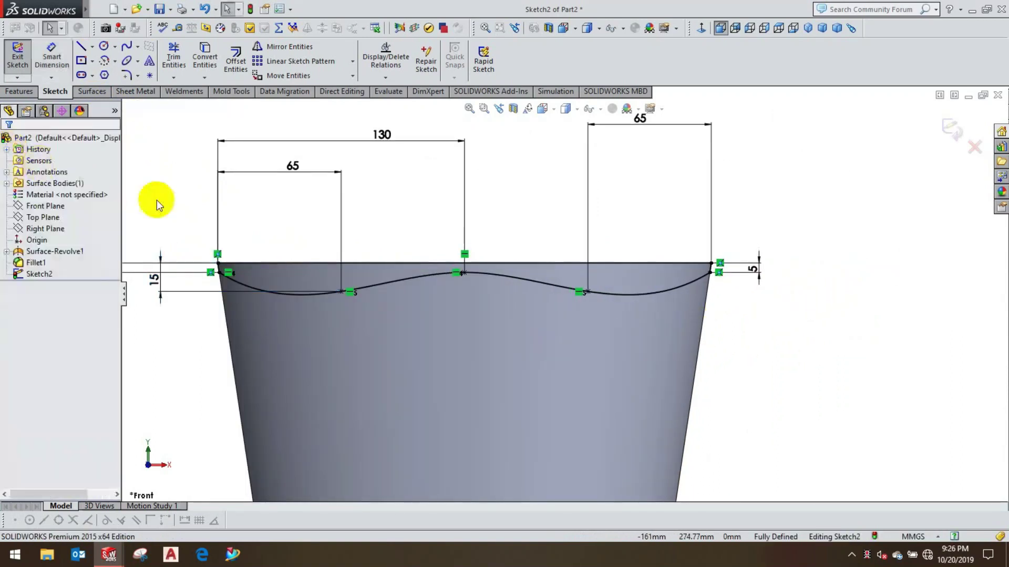
pyautogui.scroll(2, 378, 278)
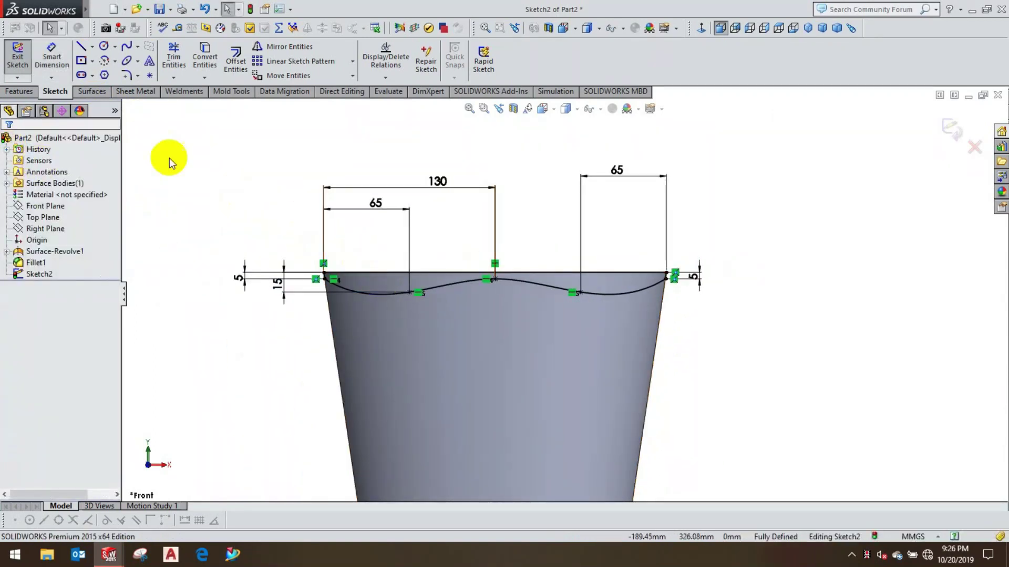
pyautogui.click(22, 68)
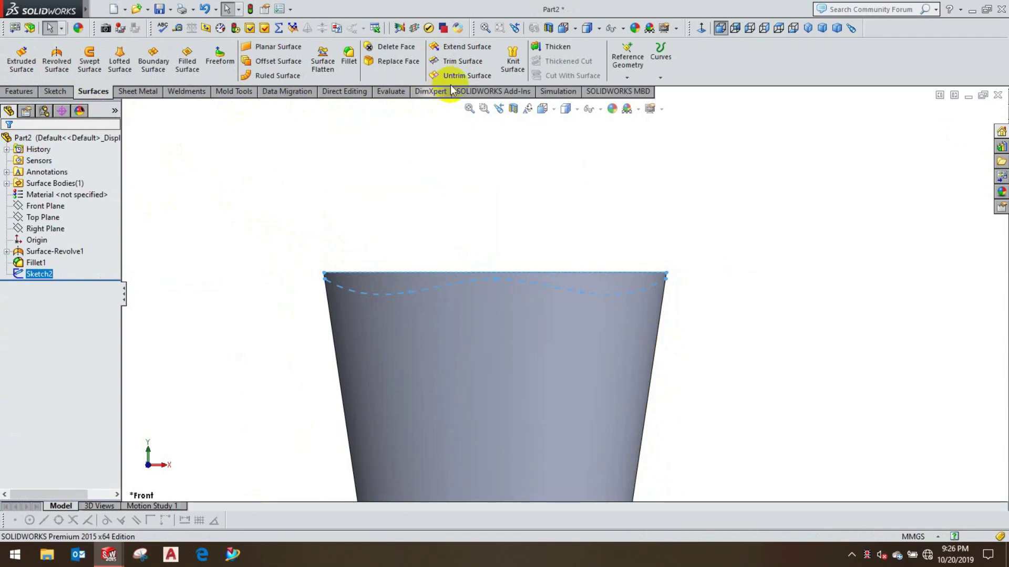
# Step: Trim the cup surface with wavy Sketch2, keeping the cup body as Surface-Trim1
pyautogui.click(462, 62)
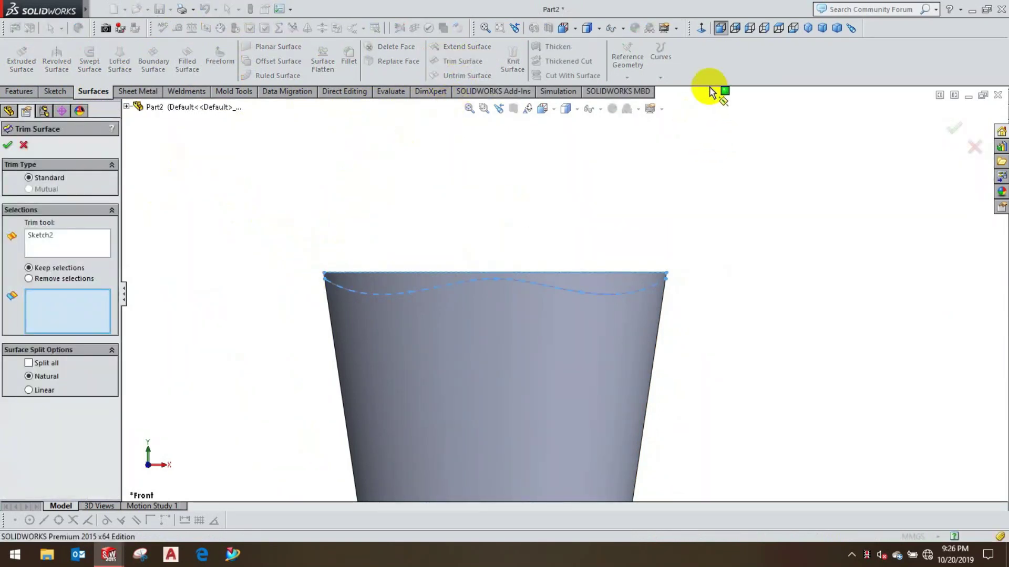
pyautogui.click(803, 29)
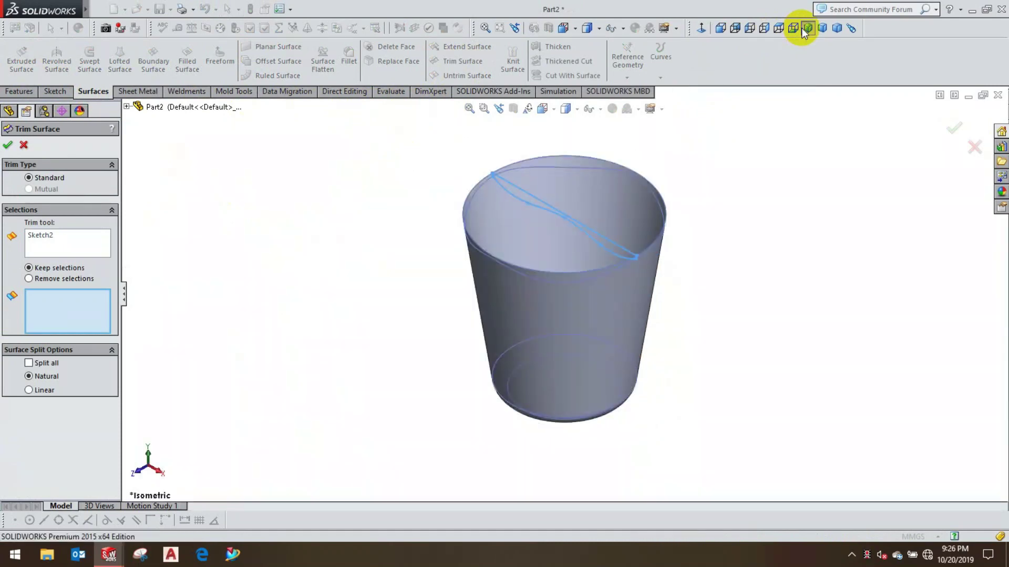
pyautogui.keyDown('ctrl'); pyautogui.moveTo(698, 165); pyautogui.dragTo(650, 215, button='middle'); pyautogui.keyUp('ctrl')
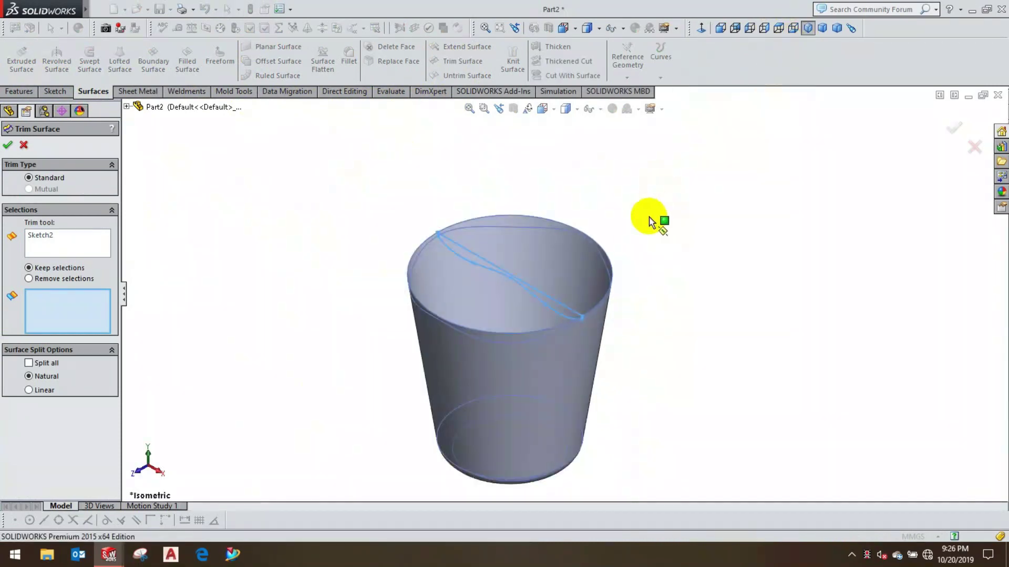
pyautogui.click(524, 403)
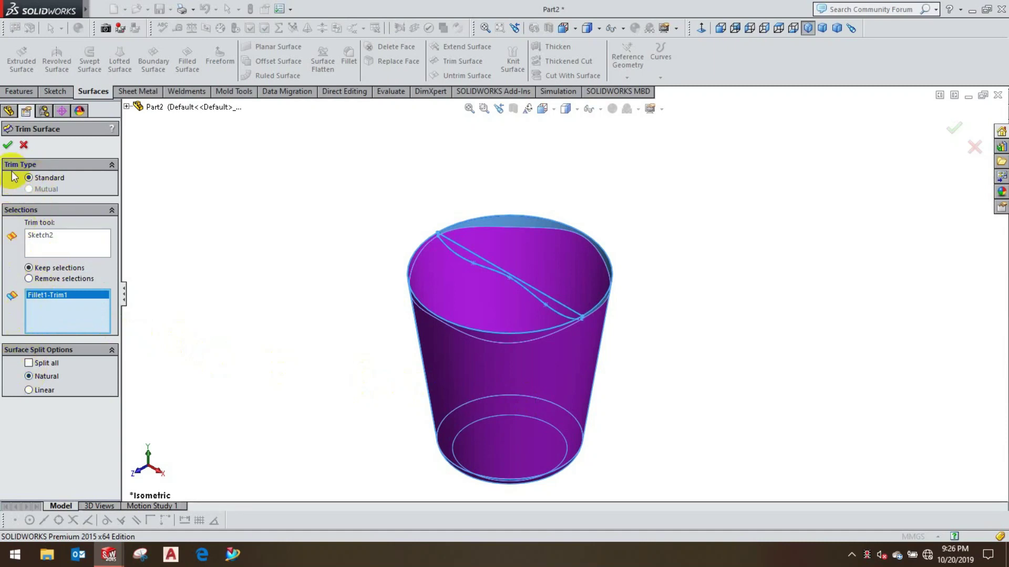
pyautogui.click(7, 145)
pyautogui.moveTo(592, 435)
pyautogui.mouseDown(button='middle')
pyautogui.moveTo(646, 442)
pyautogui.moveTo(641, 362)
pyautogui.moveTo(655, 333)
pyautogui.moveTo(678, 391)
pyautogui.moveTo(720, 355)
pyautogui.moveTo(673, 294)
pyautogui.moveTo(547, 331)
pyautogui.moveTo(540, 287)
pyautogui.mouseUp(button='middle')
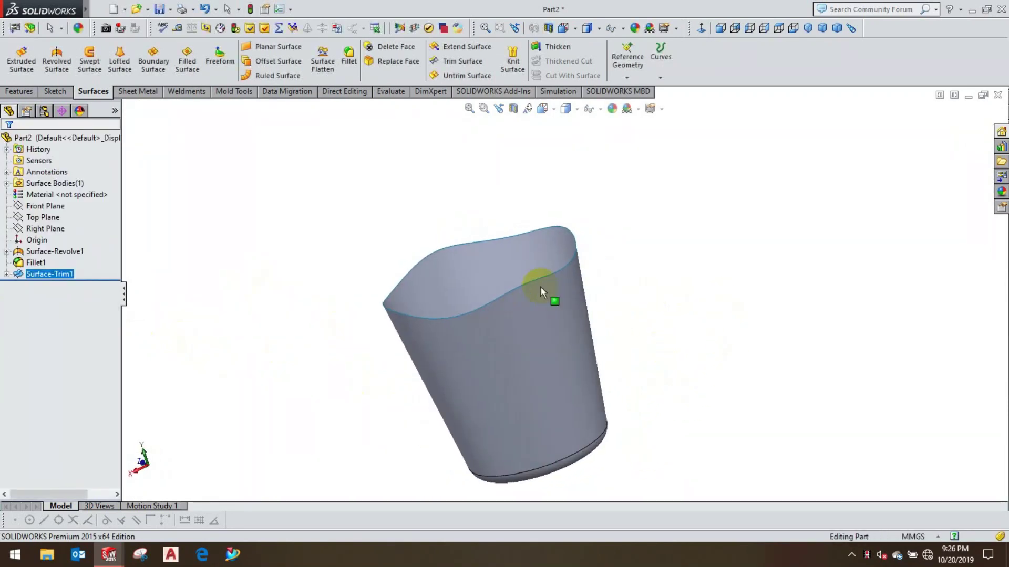
pyautogui.moveTo(440, 416)
pyautogui.mouseDown(button='middle')
pyautogui.moveTo(387, 414)
pyautogui.moveTo(421, 383)
pyautogui.moveTo(423, 401)
pyautogui.mouseUp(button='middle')
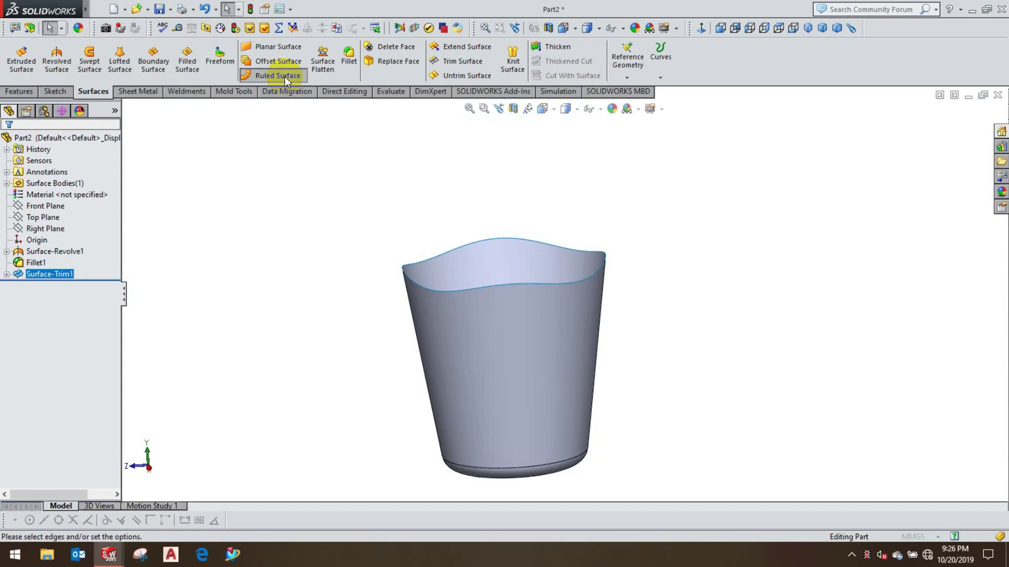
# Step: Add a 10 mm Normal to Surface ruled lip flipped outward along both rim edge halves
pyautogui.click(538, 285)
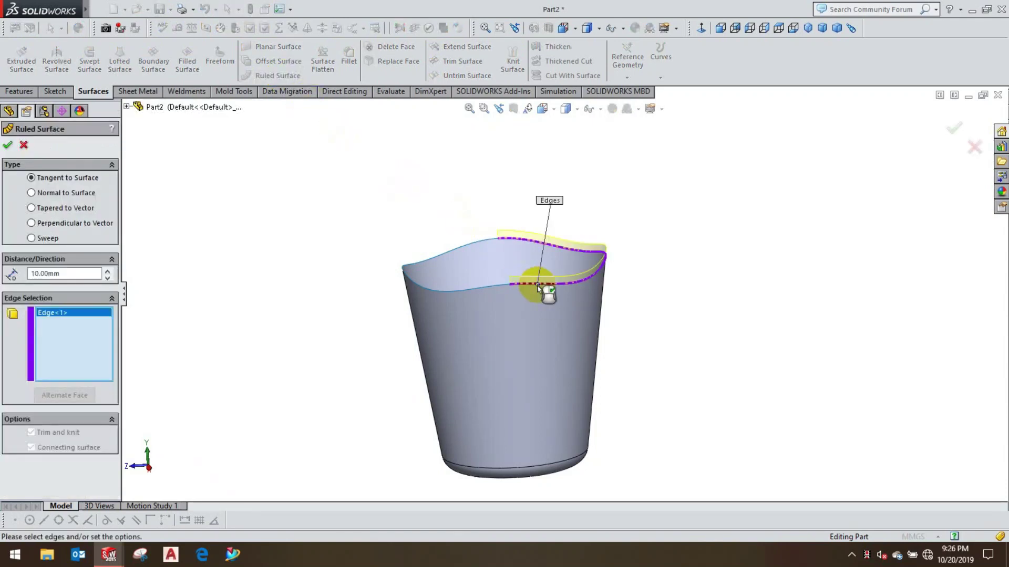
pyautogui.click(431, 258)
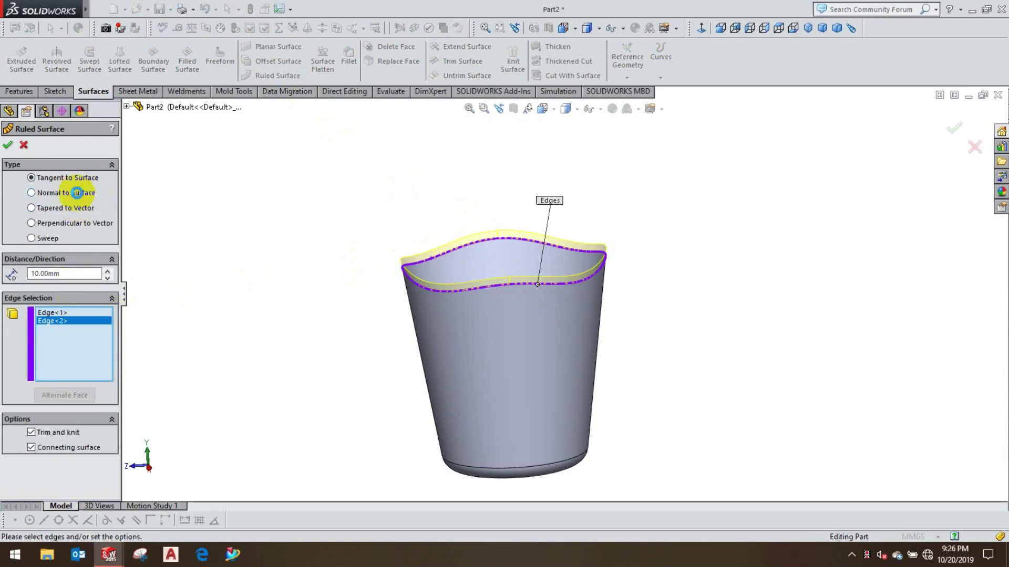
pyautogui.click(77, 192)
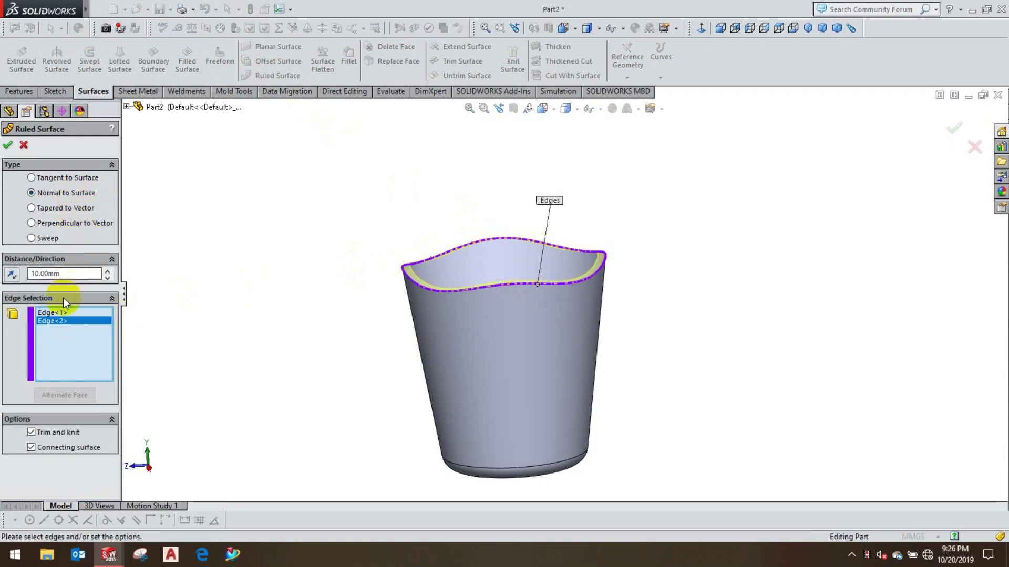
pyautogui.click(12, 275)
pyautogui.moveTo(338, 371)
pyautogui.mouseDown(button='middle')
pyautogui.moveTo(409, 288)
pyautogui.moveTo(412, 452)
pyautogui.moveTo(429, 380)
pyautogui.moveTo(419, 379)
pyautogui.moveTo(420, 395)
pyautogui.mouseUp(button='middle')
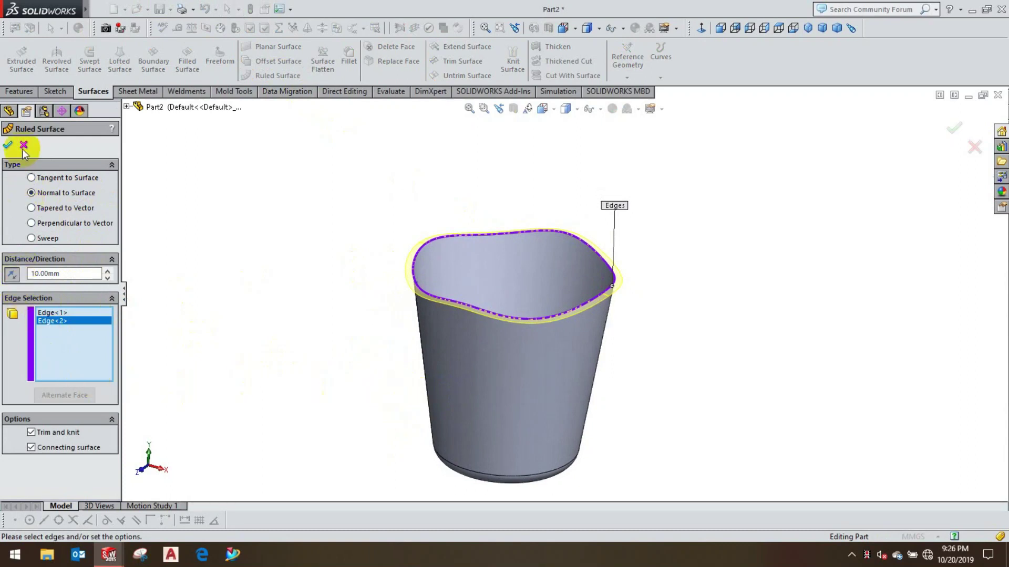
pyautogui.click(6, 148)
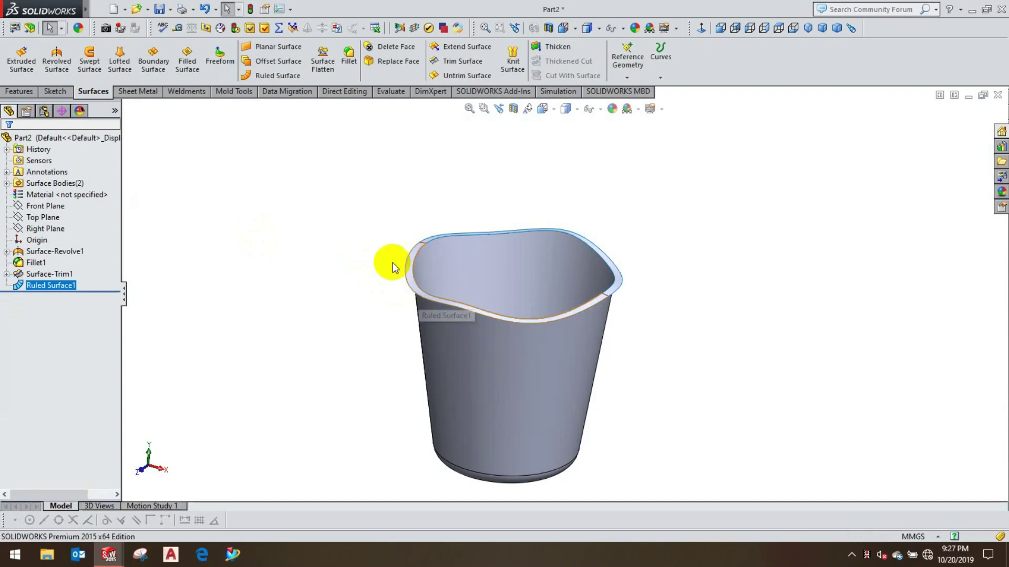
pyautogui.click(261, 77)
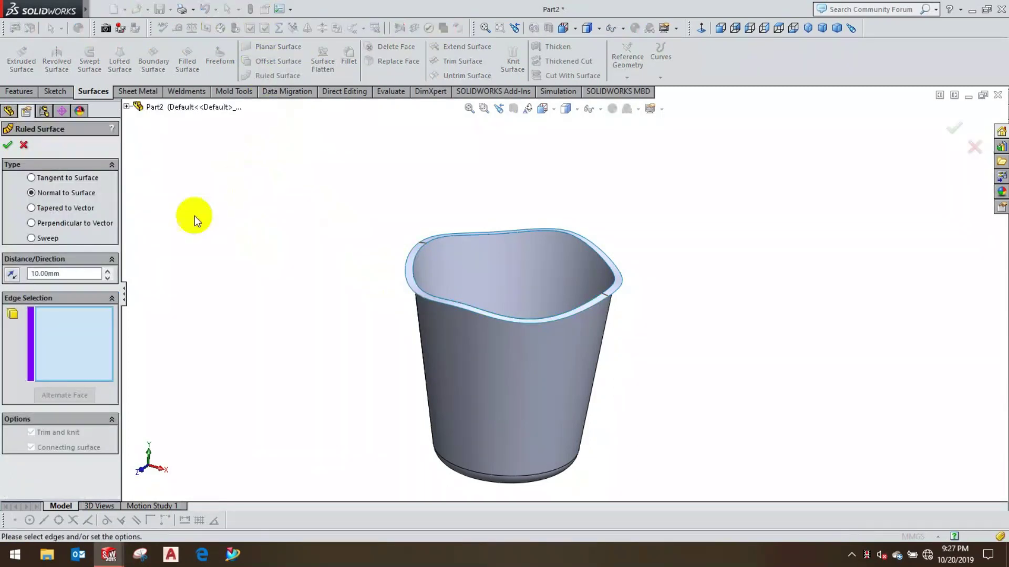
# Step: Create Ruled Surface2, a 10 mm Normal to Surface band along the other rim edges
pyautogui.click(419, 297)
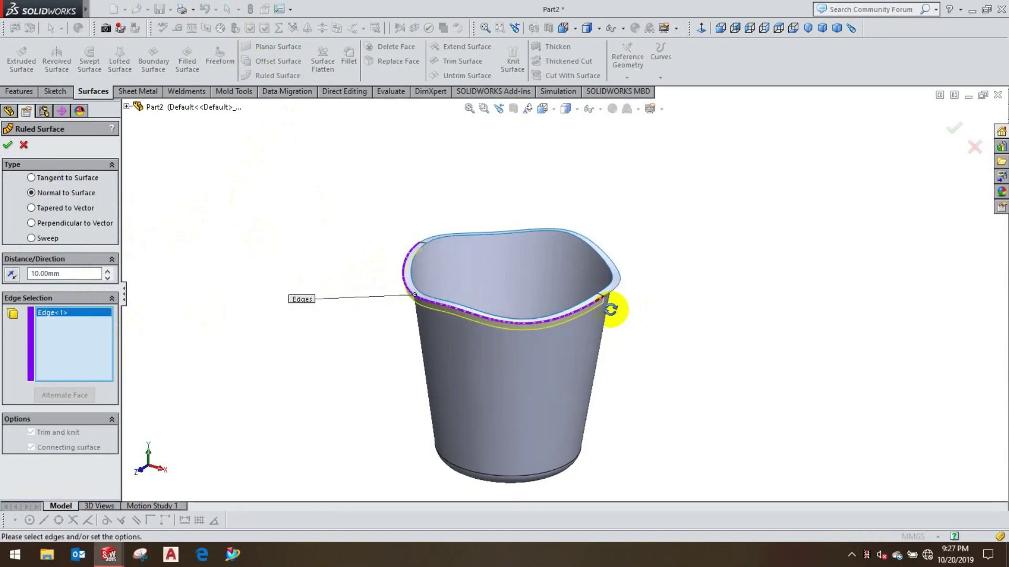
pyautogui.moveTo(610, 310); pyautogui.dragTo(572, 286, button='middle')
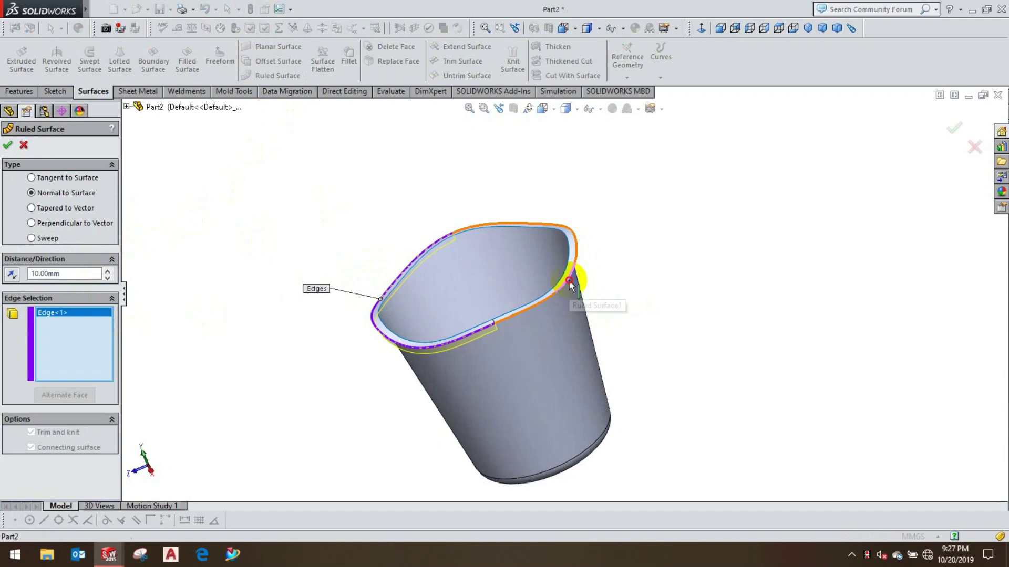
pyautogui.click(571, 286)
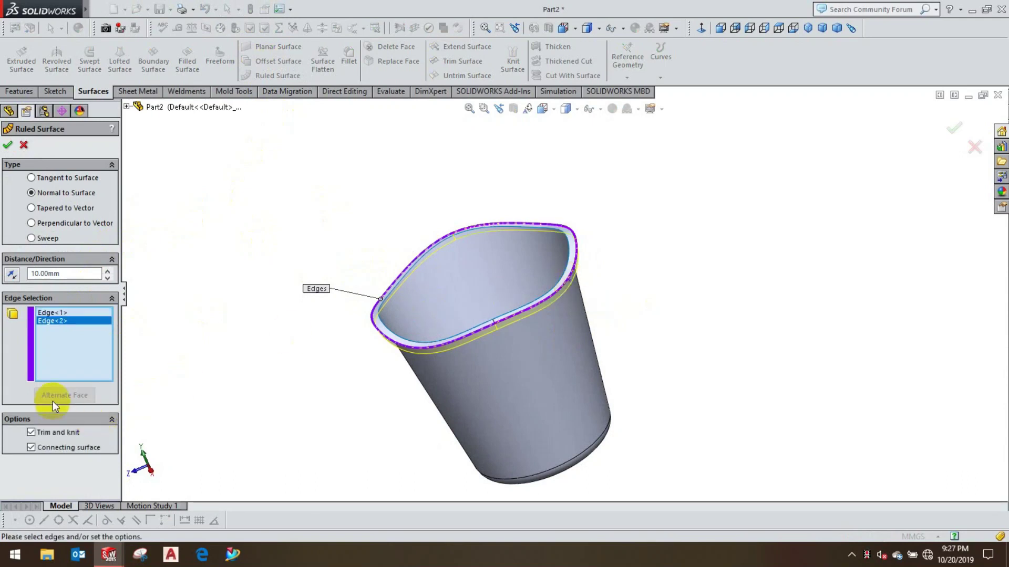
pyautogui.click(9, 147)
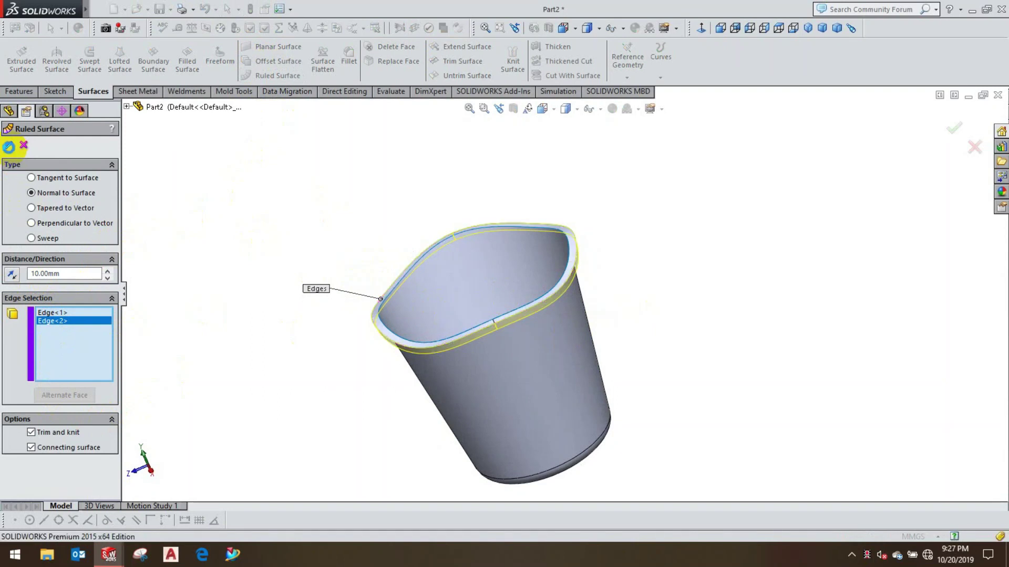
pyautogui.moveTo(426, 456)
pyautogui.mouseDown(button='middle')
pyautogui.moveTo(478, 367)
pyautogui.moveTo(513, 412)
pyautogui.moveTo(520, 513)
pyautogui.moveTo(557, 286)
pyautogui.moveTo(569, 333)
pyautogui.moveTo(531, 396)
pyautogui.mouseUp(button='middle')
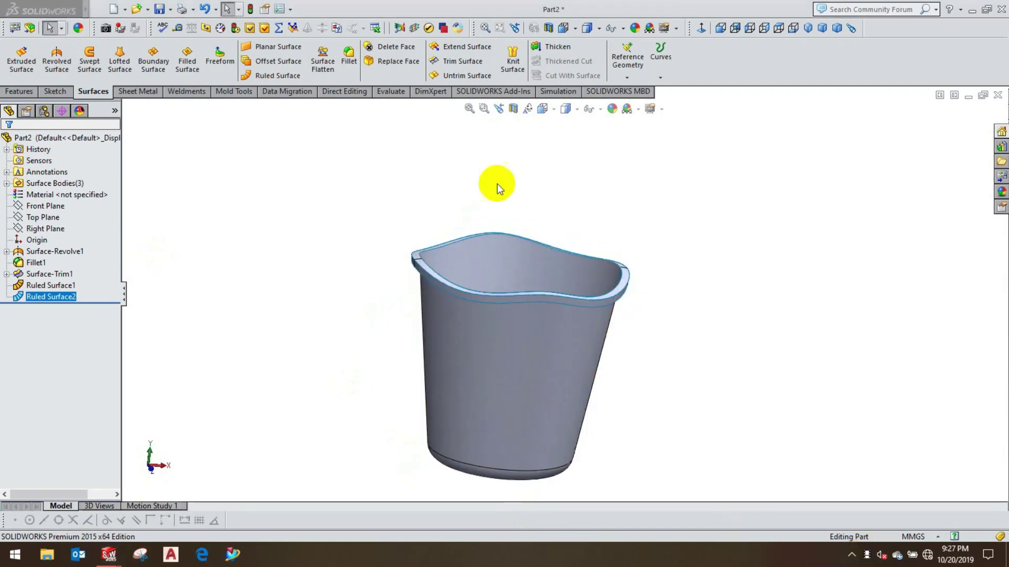
# Step: Knit Surface-Trim1 and both ruled surfaces into one surface with gap control off
pyautogui.click(514, 64)
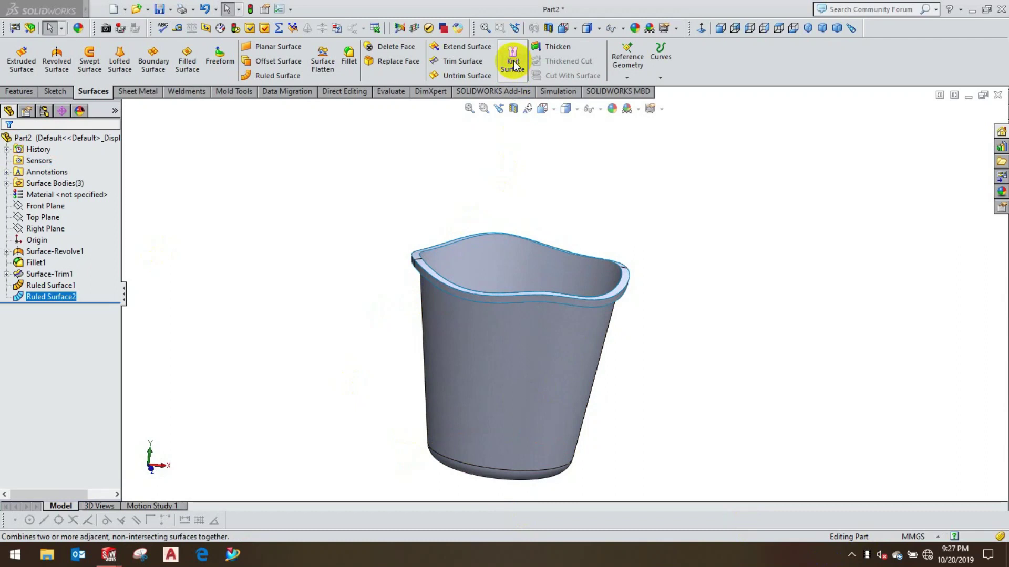
pyautogui.moveTo(648, 300); pyautogui.dragTo(644, 320, button='middle')
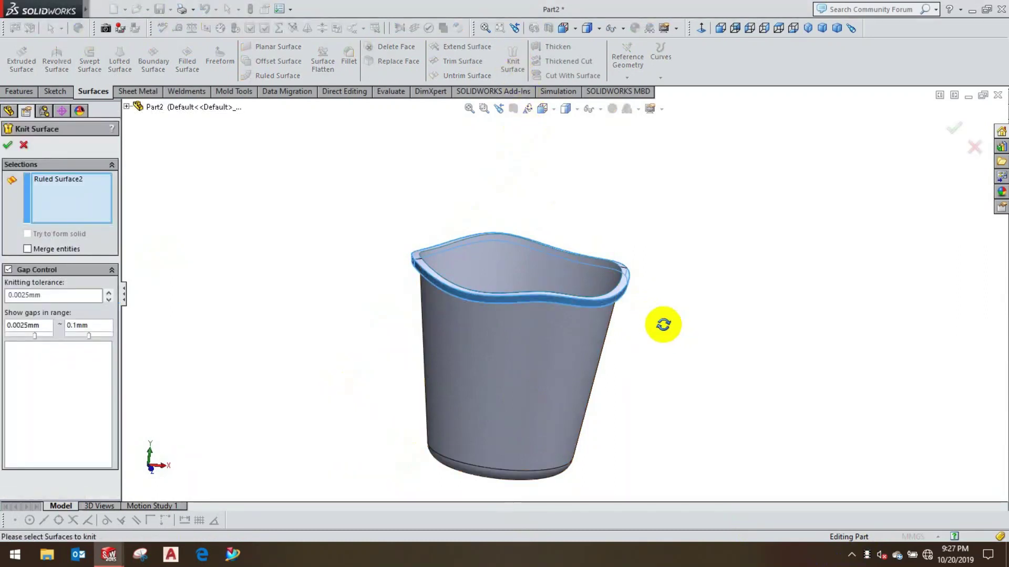
pyautogui.click(573, 385)
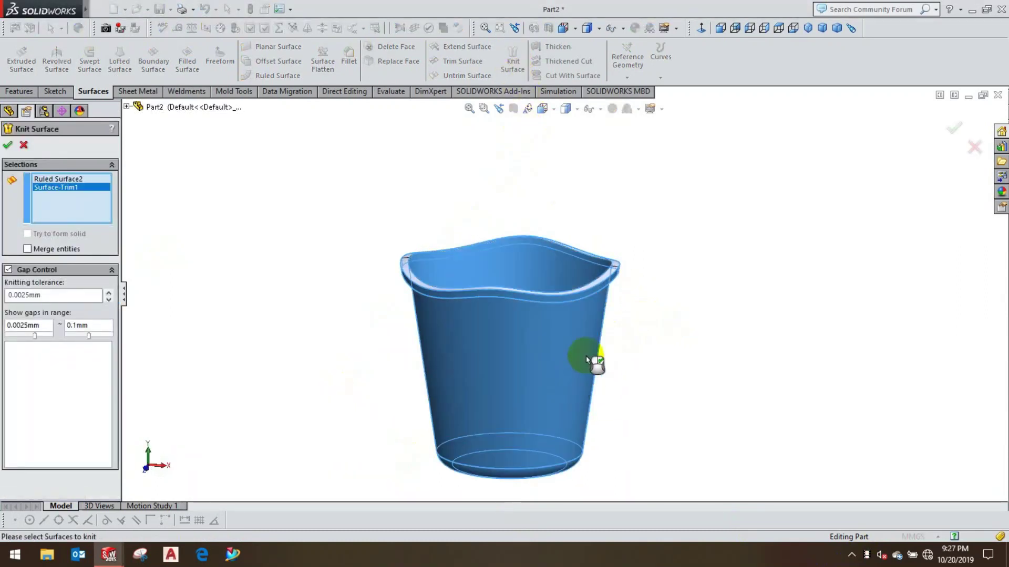
pyautogui.click(601, 285)
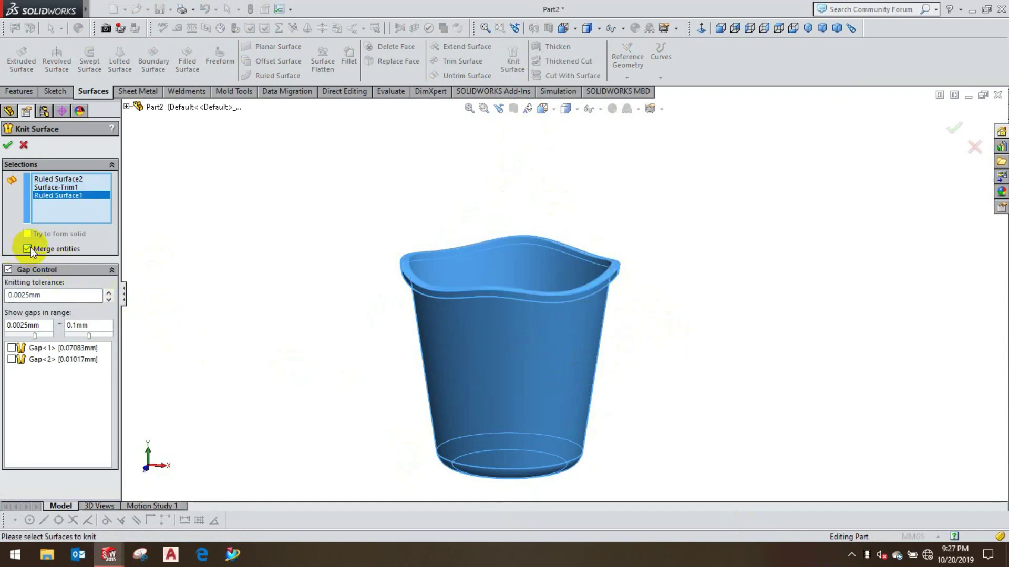
pyautogui.click(8, 270)
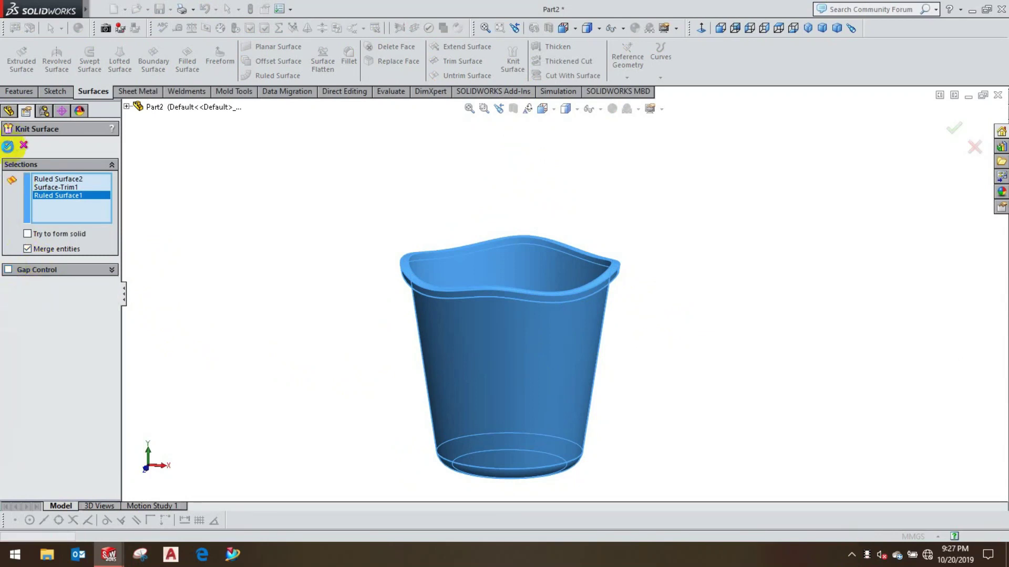
pyautogui.click(7, 147)
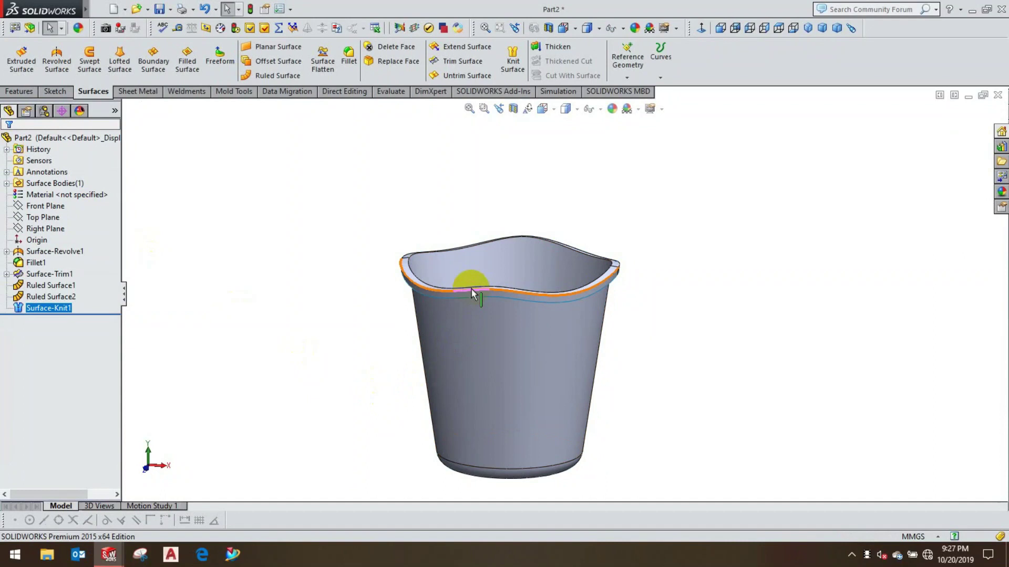
# Step: Switch the display style to Shaded without edges
pyautogui.moveTo(462, 370)
pyautogui.mouseDown(button='middle')
pyautogui.moveTo(513, 443)
pyautogui.moveTo(507, 360)
pyautogui.moveTo(563, 333)
pyautogui.moveTo(594, 420)
pyautogui.mouseUp(button='middle')
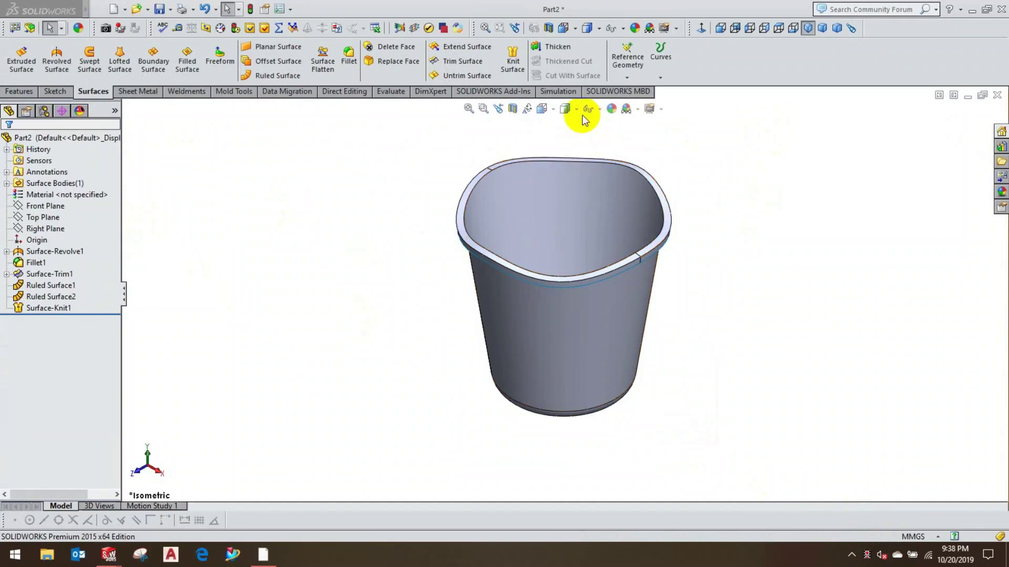
pyautogui.click(576, 109)
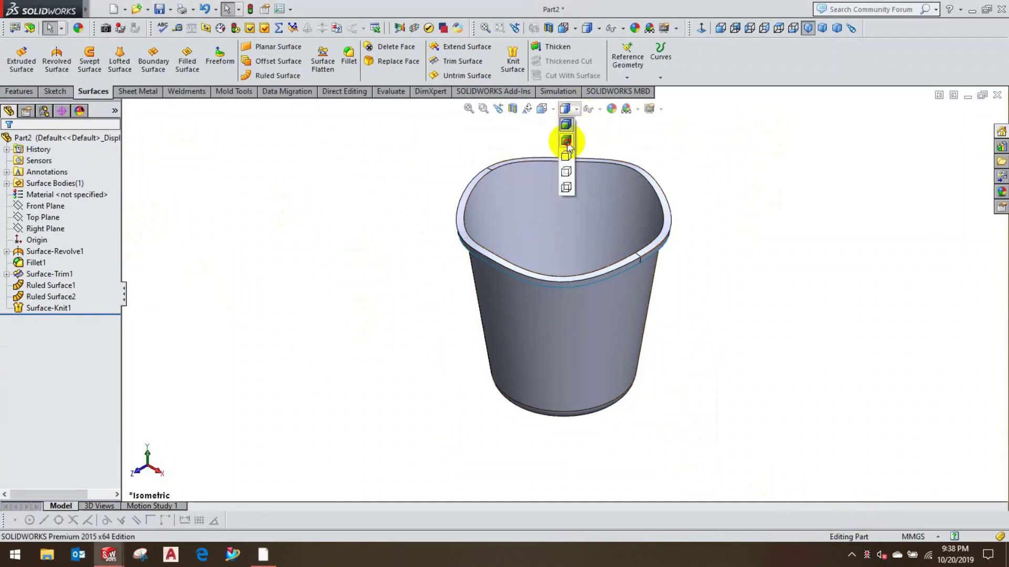
pyautogui.click(566, 141)
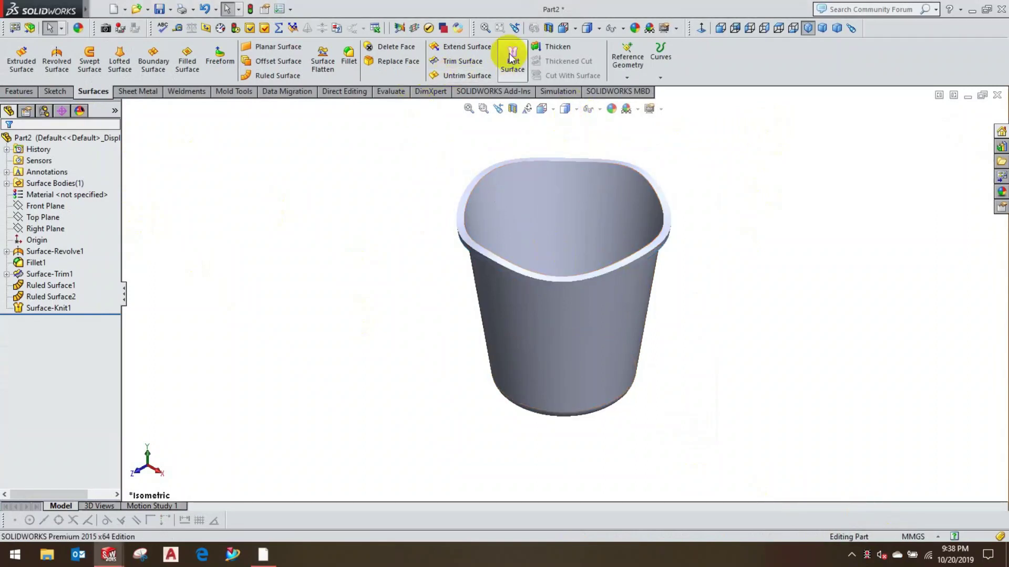
# Step: Thicken Surface-Knit1 to one side by 1 mm, creating the solid Thicken1
pyautogui.click(574, 48)
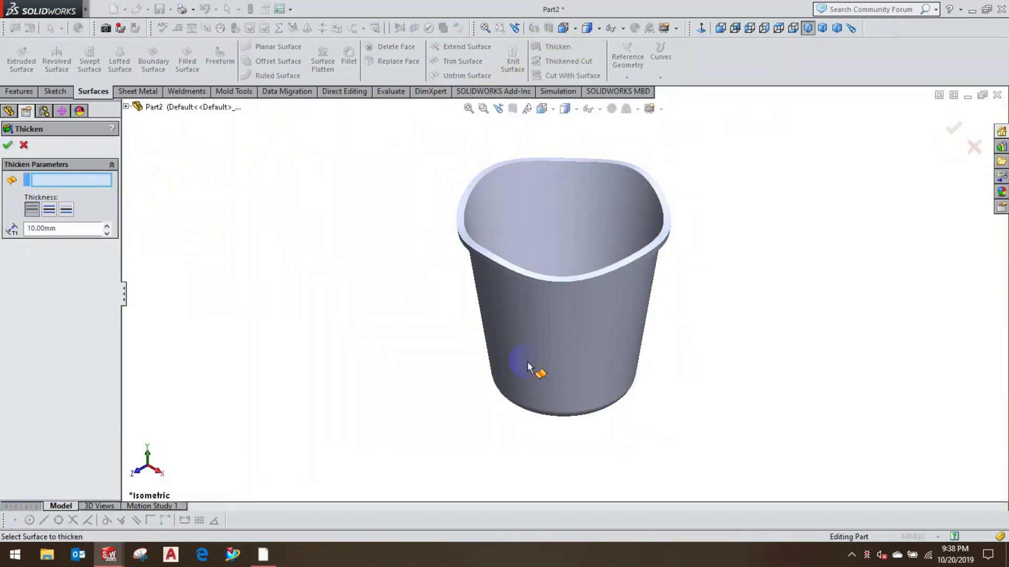
pyautogui.click(611, 335)
pyautogui.click(47, 236)
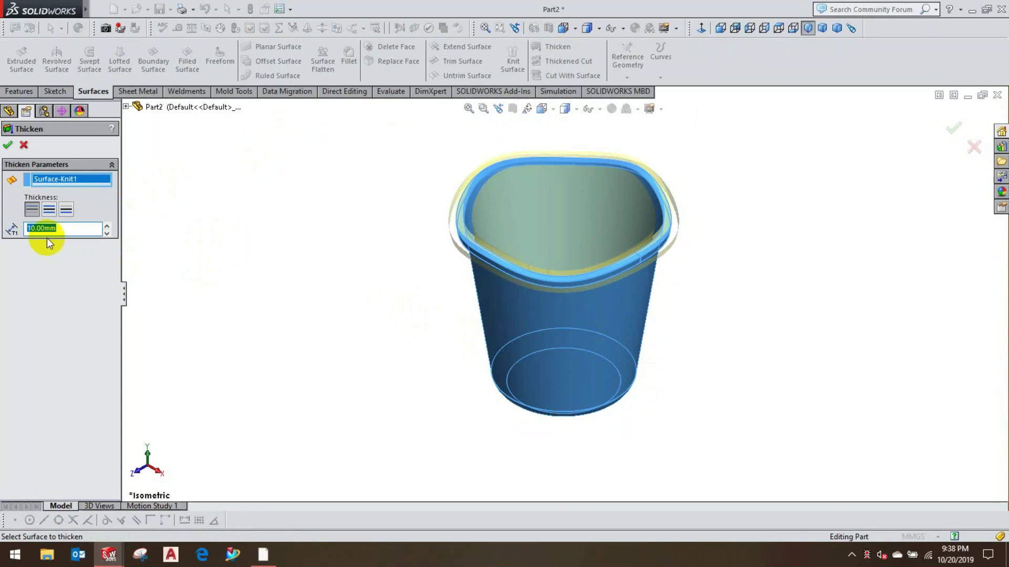
pyautogui.click(34, 211)
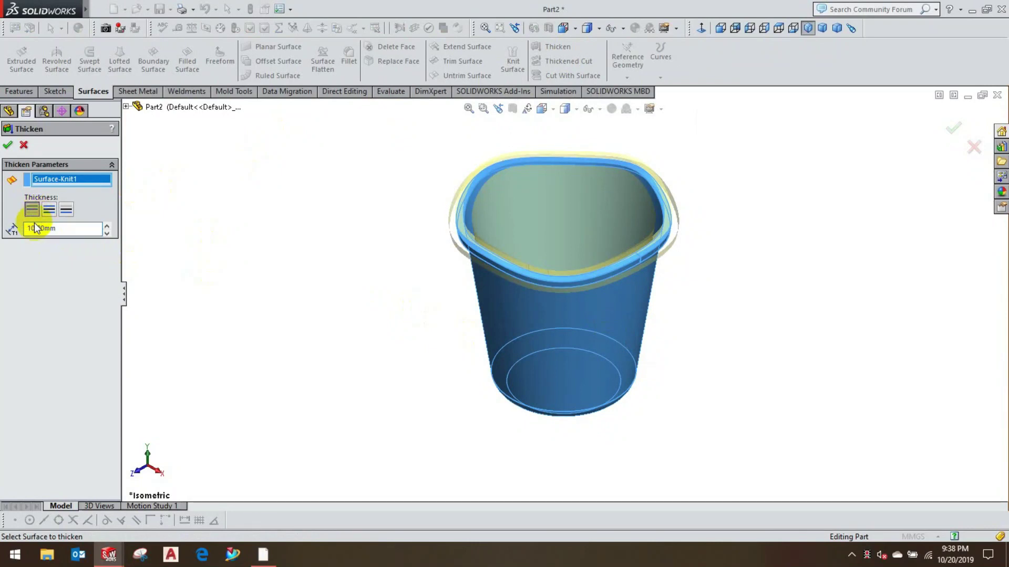
pyautogui.moveTo(42, 227); pyautogui.dragTo(20, 231)
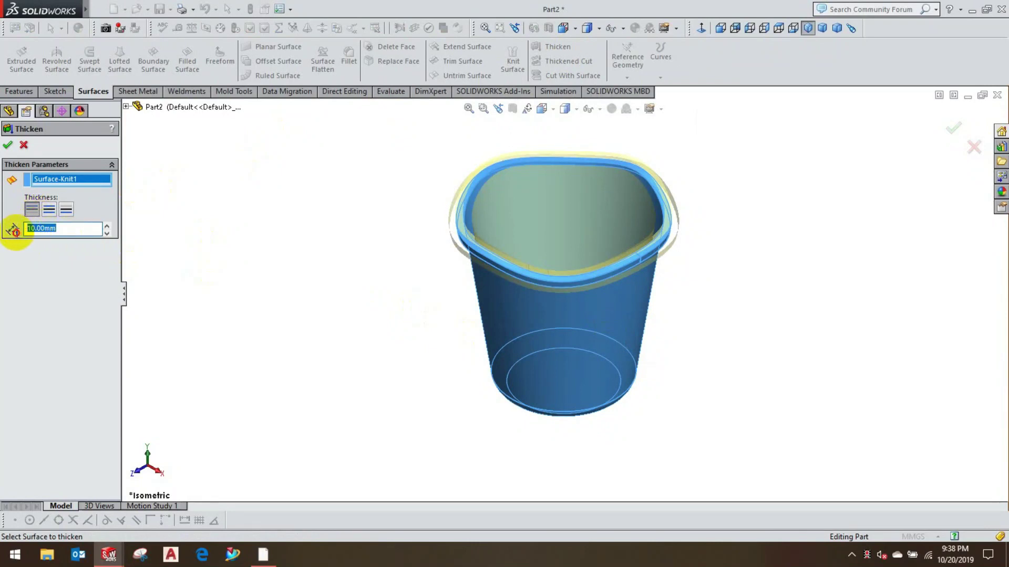
pyautogui.write('1')
pyautogui.press('Return')
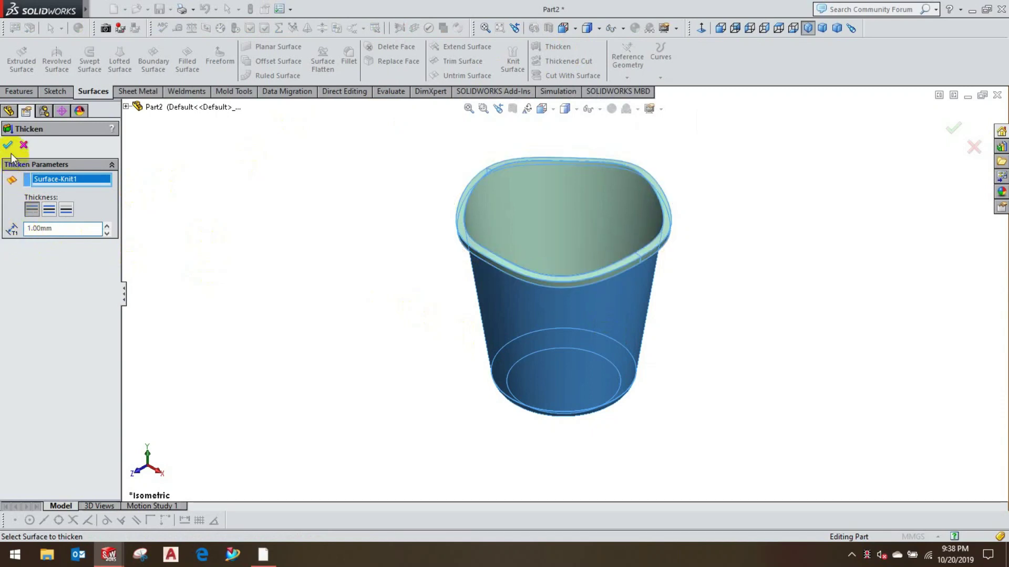
pyautogui.click(6, 146)
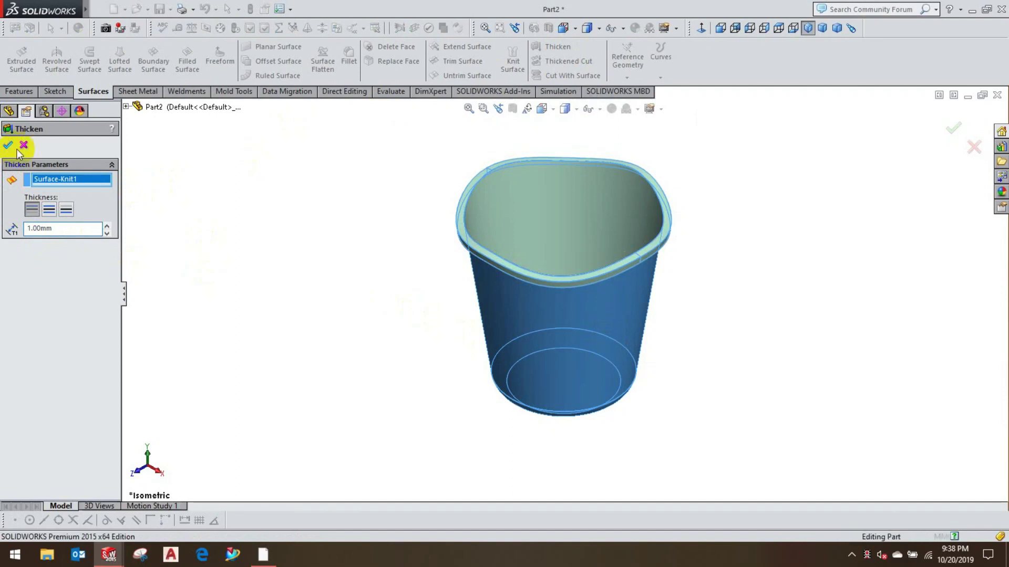
pyautogui.scroll(-3, 599, 352)
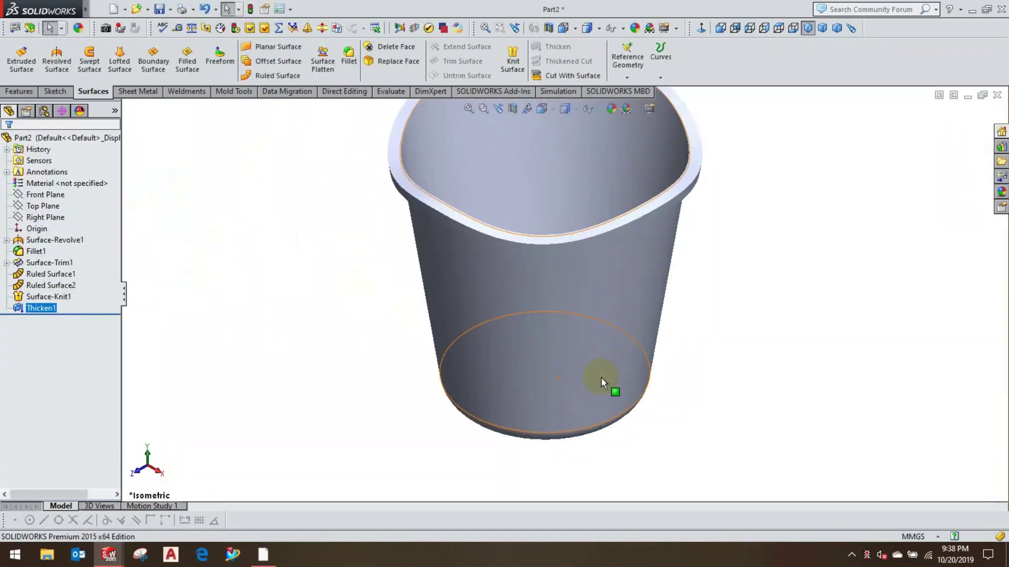
# Step: Start a new sketch on the Front Plane, viewed normal to it
pyautogui.scroll(3, 604, 307)
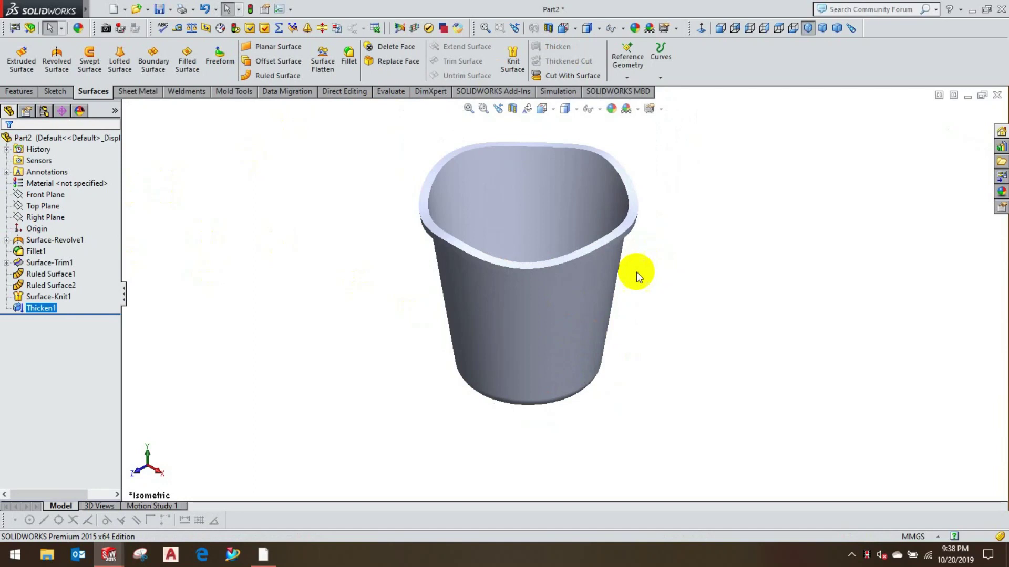
pyautogui.click(45, 218)
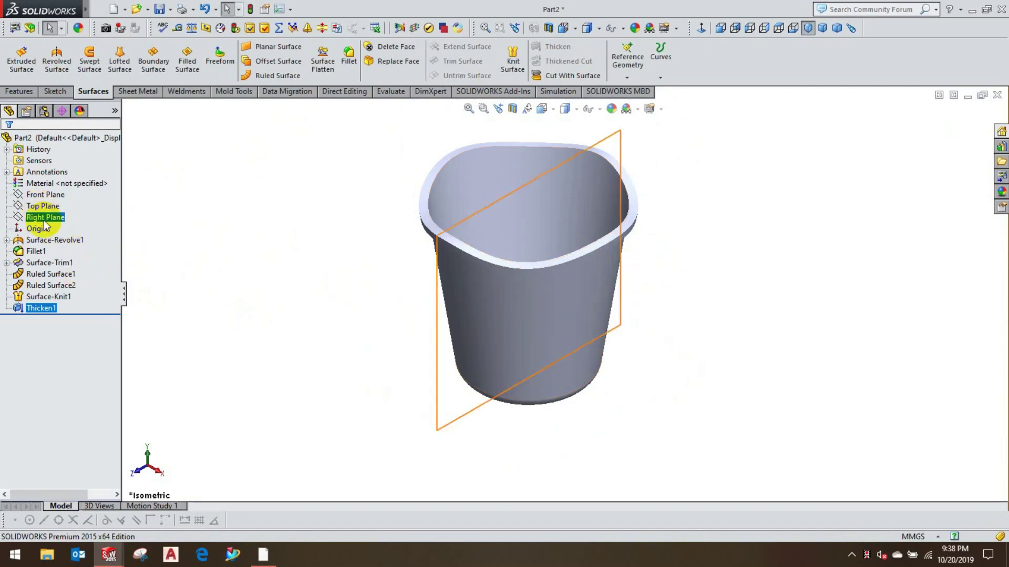
pyautogui.click(47, 195)
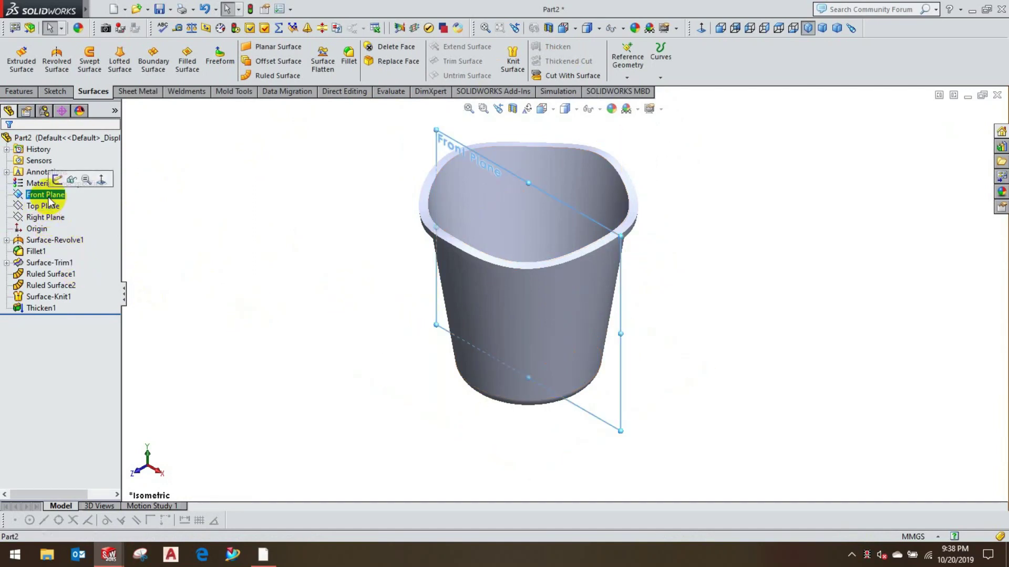
pyautogui.click(56, 179)
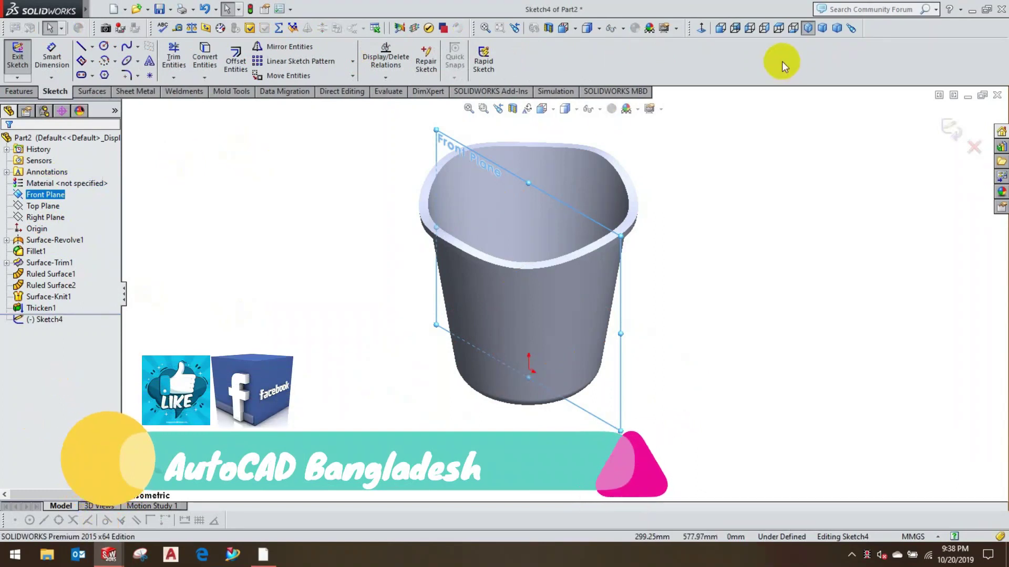
pyautogui.click(701, 32)
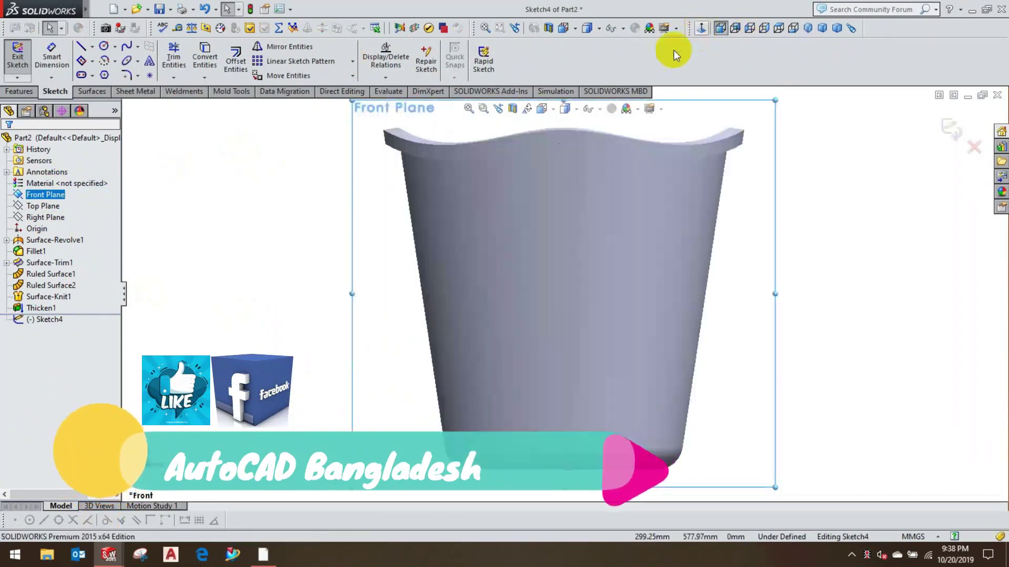
# Step: Draw a small tilted 3 Point Center Rectangle diamond near the bucket's base
pyautogui.click(82, 61)
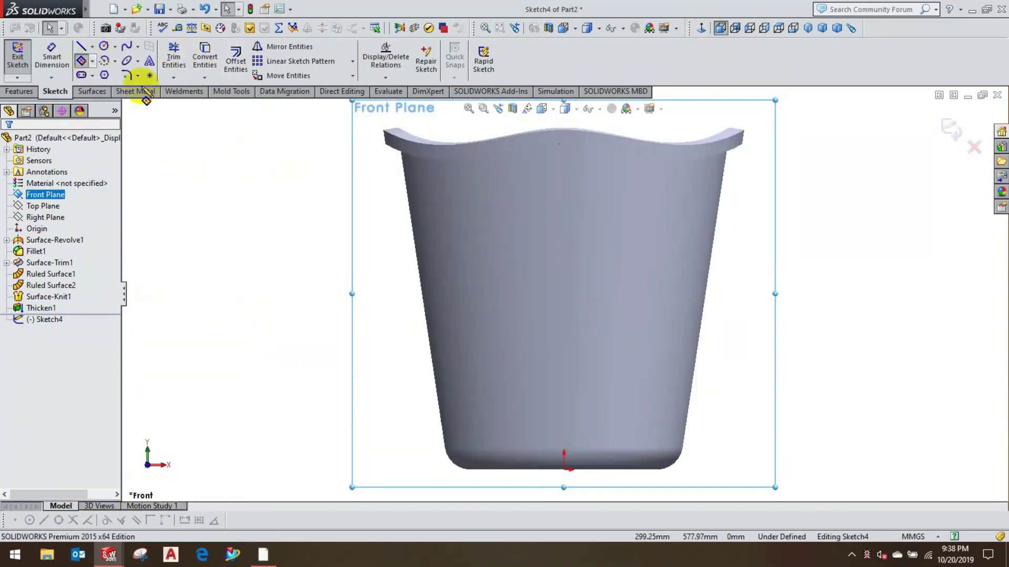
pyautogui.click(564, 401)
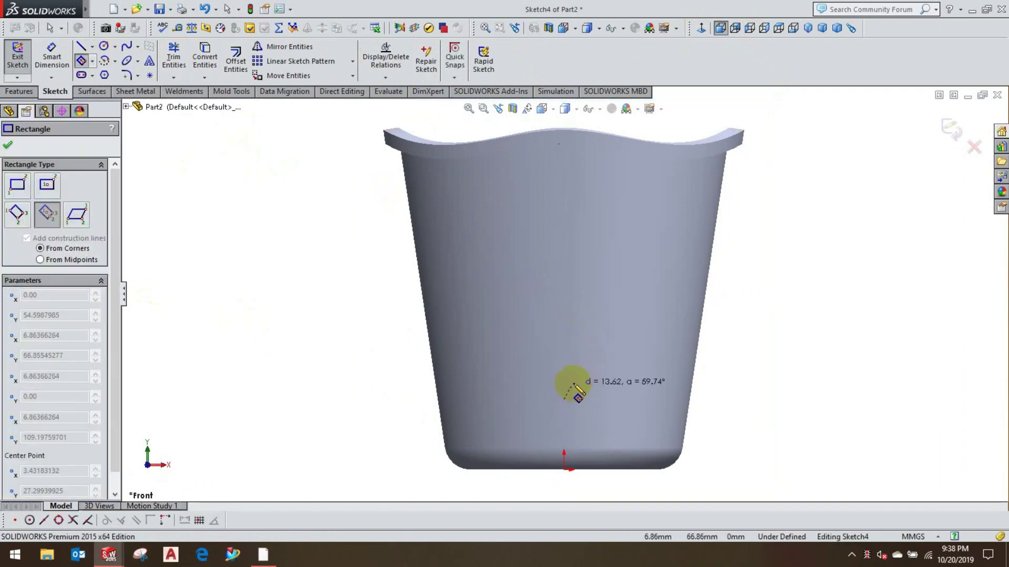
pyautogui.click(555, 384)
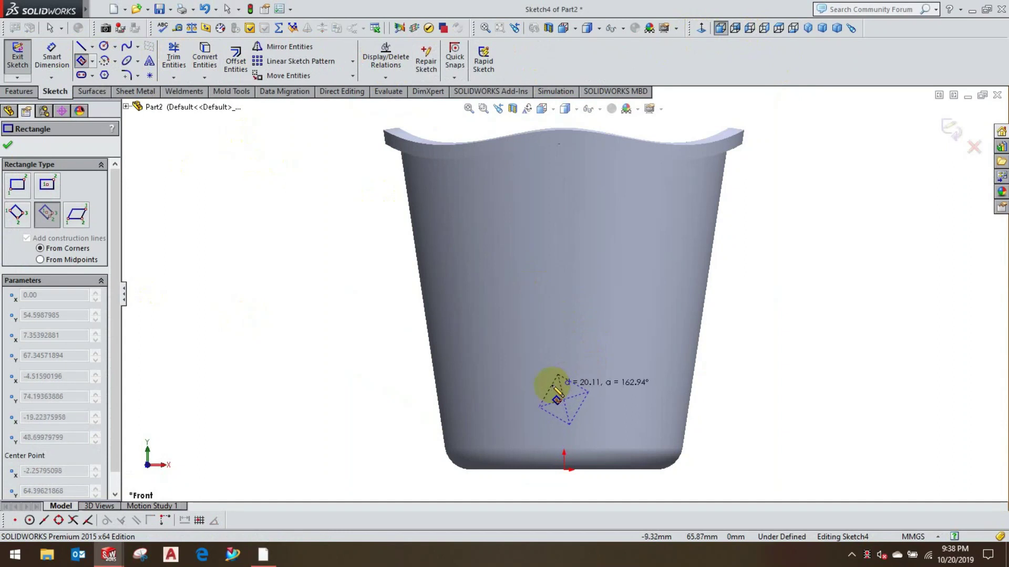
pyautogui.click(9, 146)
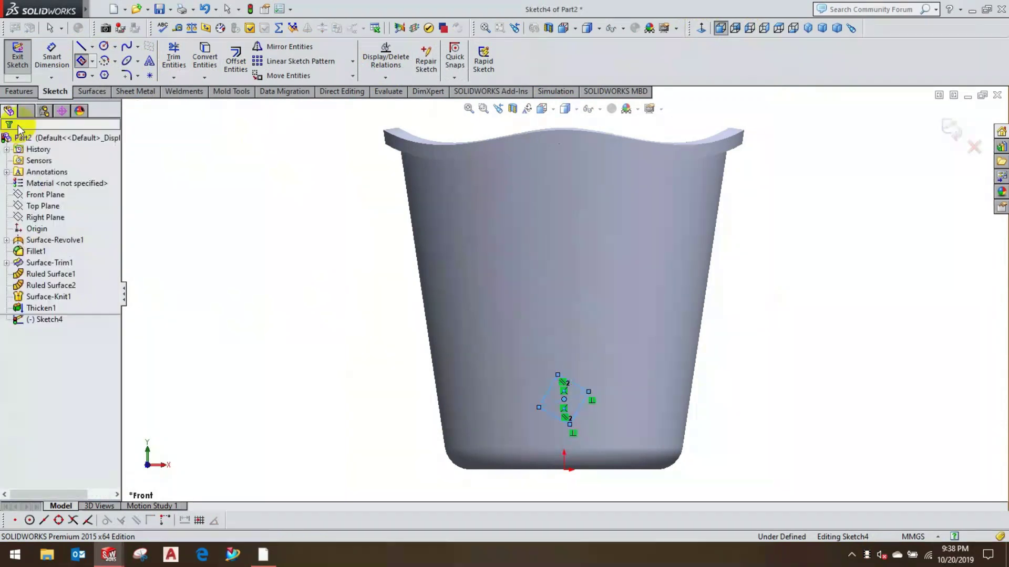
# Step: Dimension the diamond's height between its corners to 20 mm
pyautogui.click(51, 52)
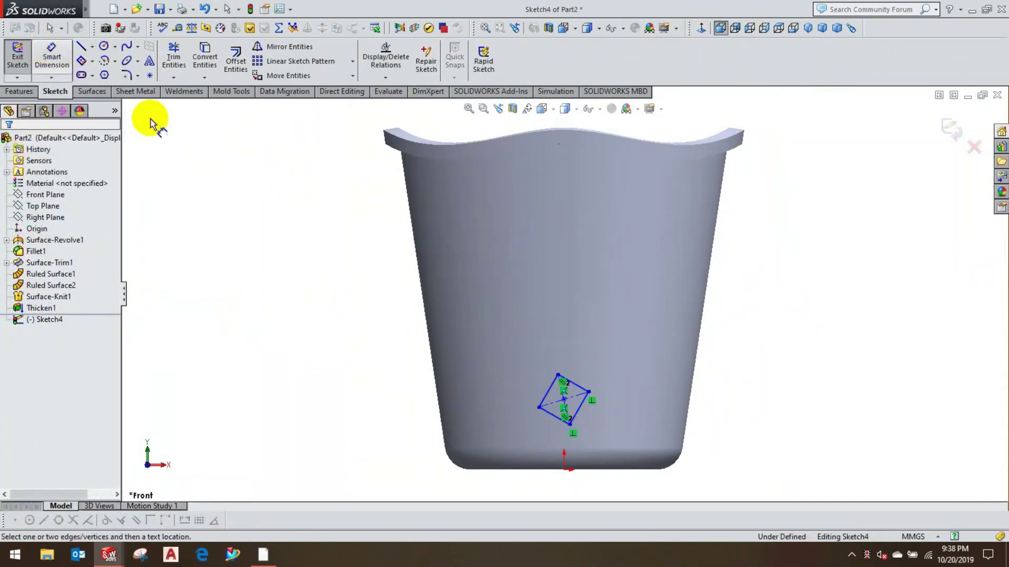
pyautogui.click(558, 375)
pyautogui.click(571, 424)
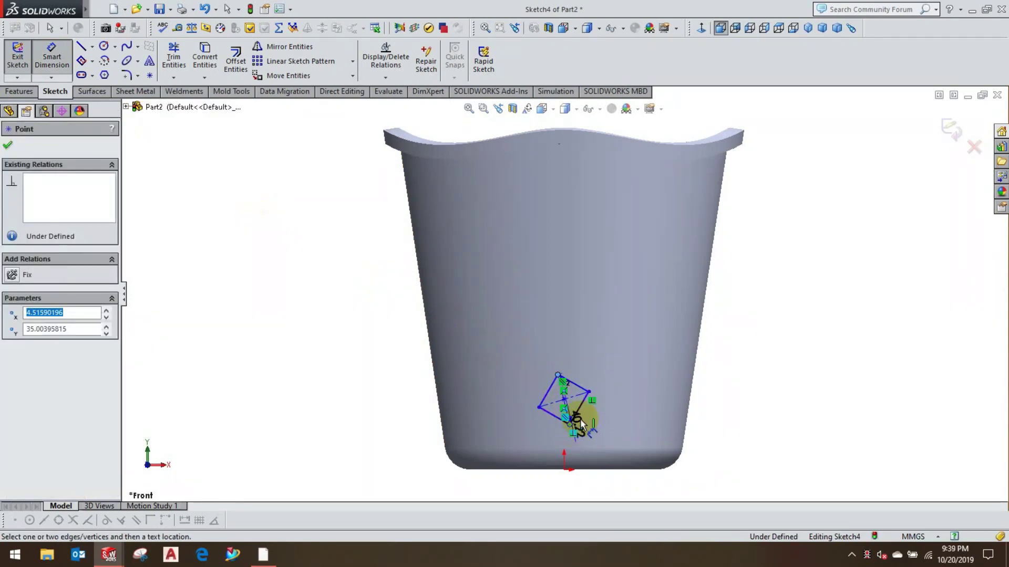
pyautogui.click(623, 399)
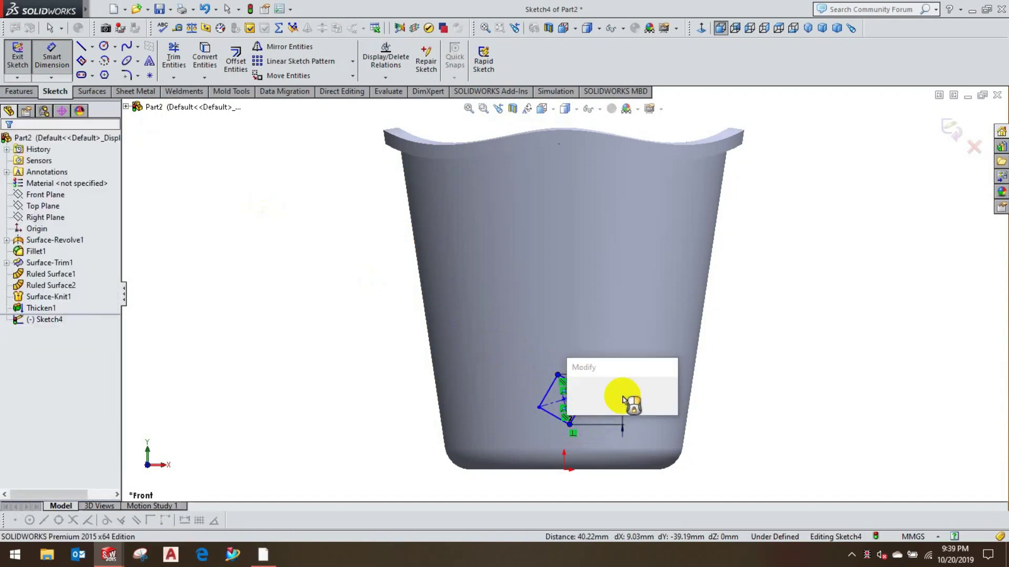
pyautogui.write('2')
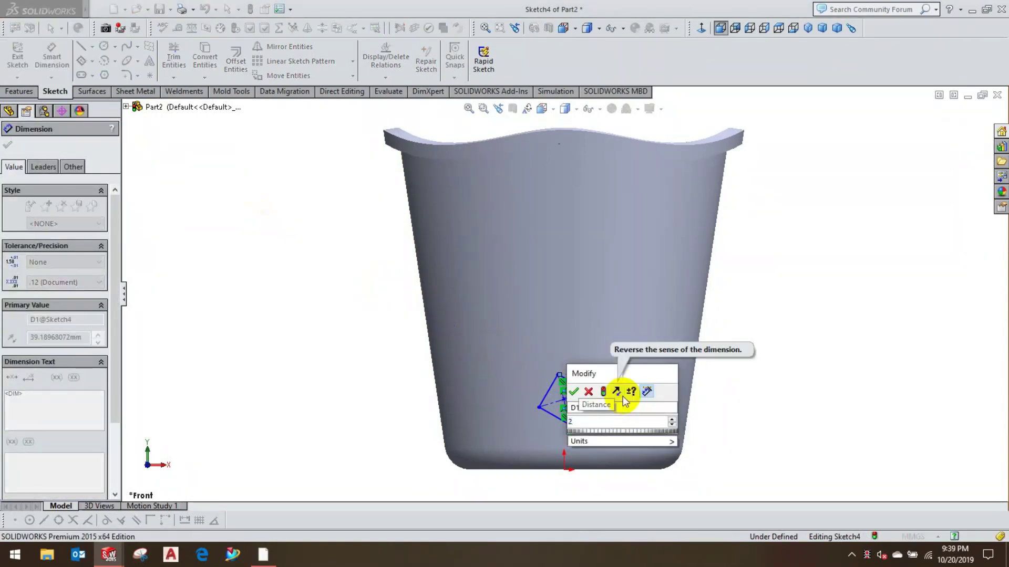
pyautogui.write('0')
pyautogui.press('Return')
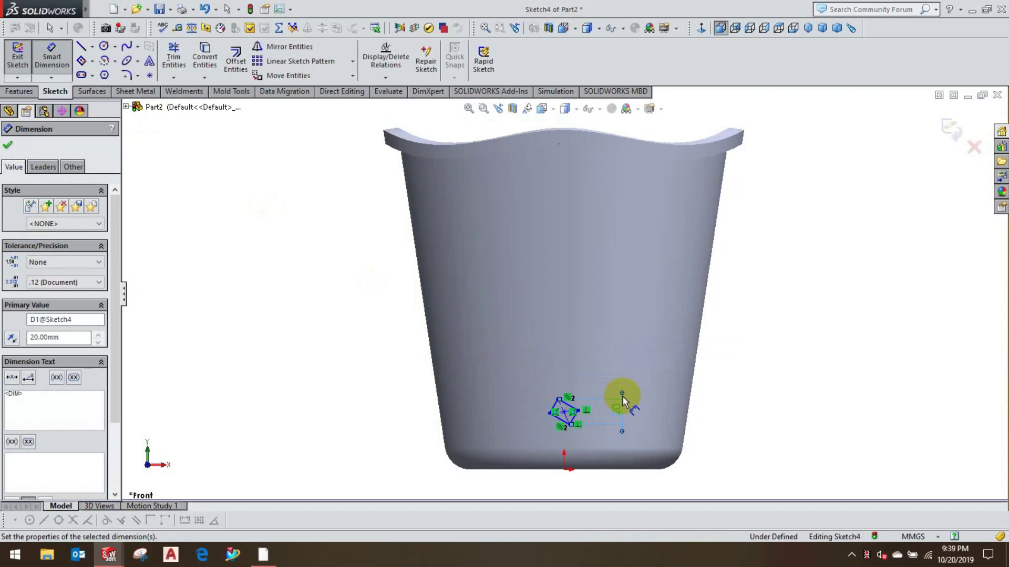
# Step: Dimension the diamond's top point 50 mm above the origin
pyautogui.scroll(-2, 585, 415)
pyautogui.scroll(-1, 586, 415)
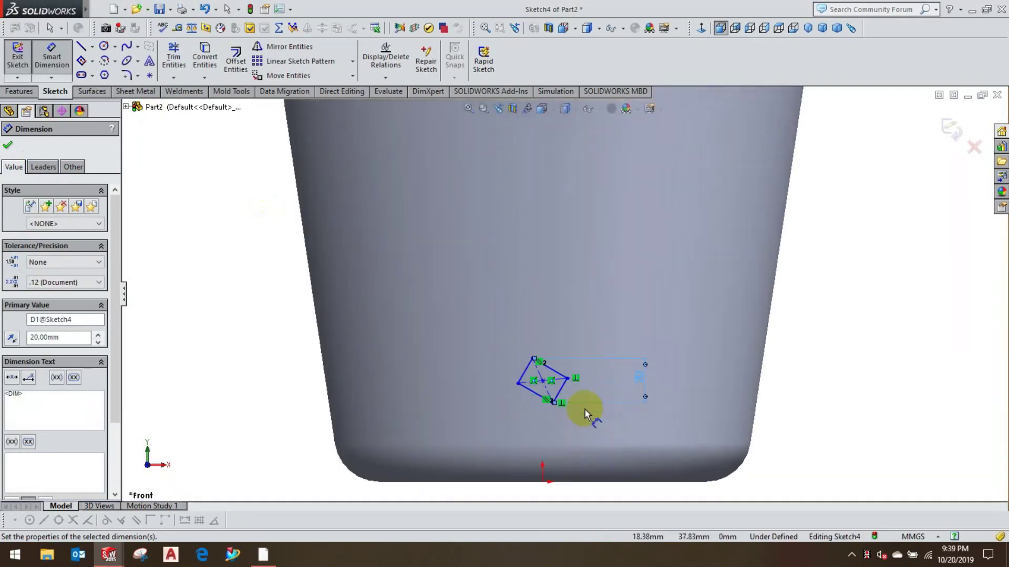
pyautogui.click(532, 360)
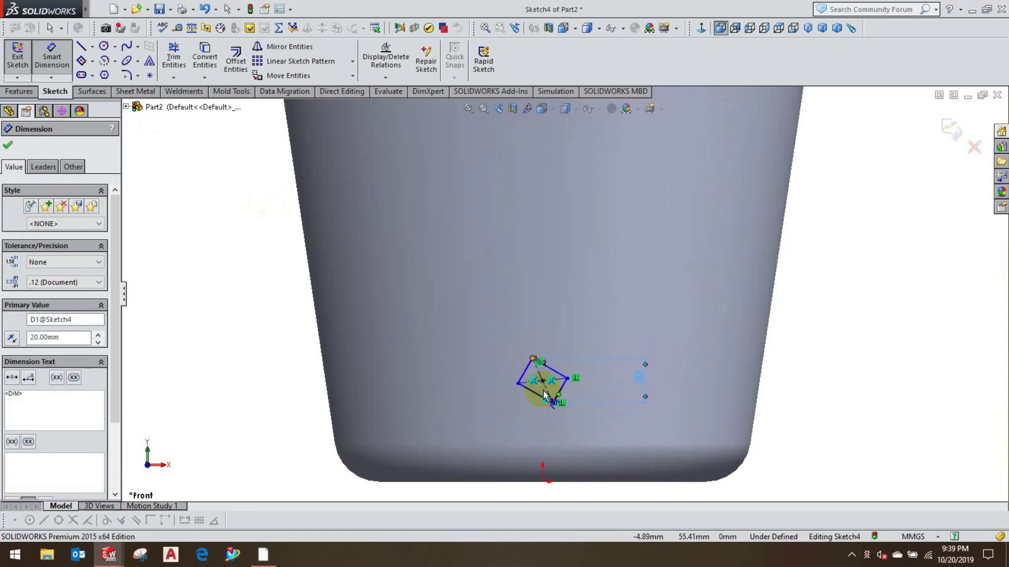
pyautogui.click(543, 482)
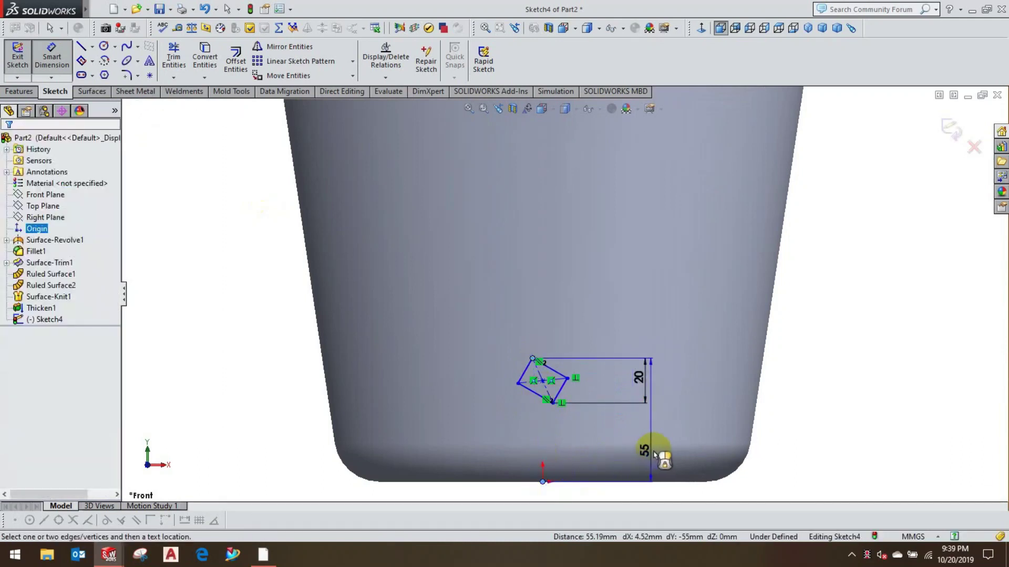
pyautogui.click(662, 452)
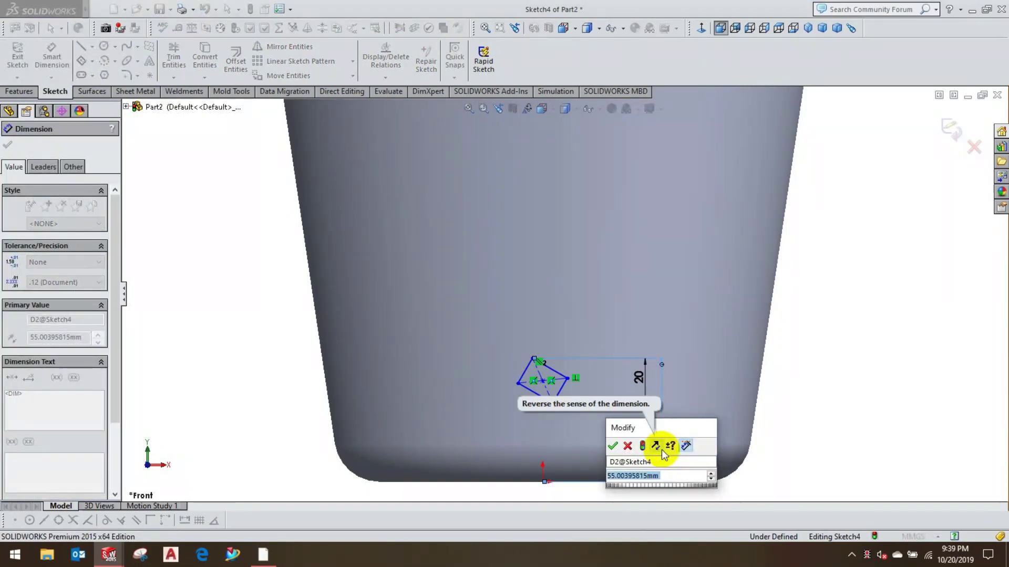
pyautogui.press('Return')
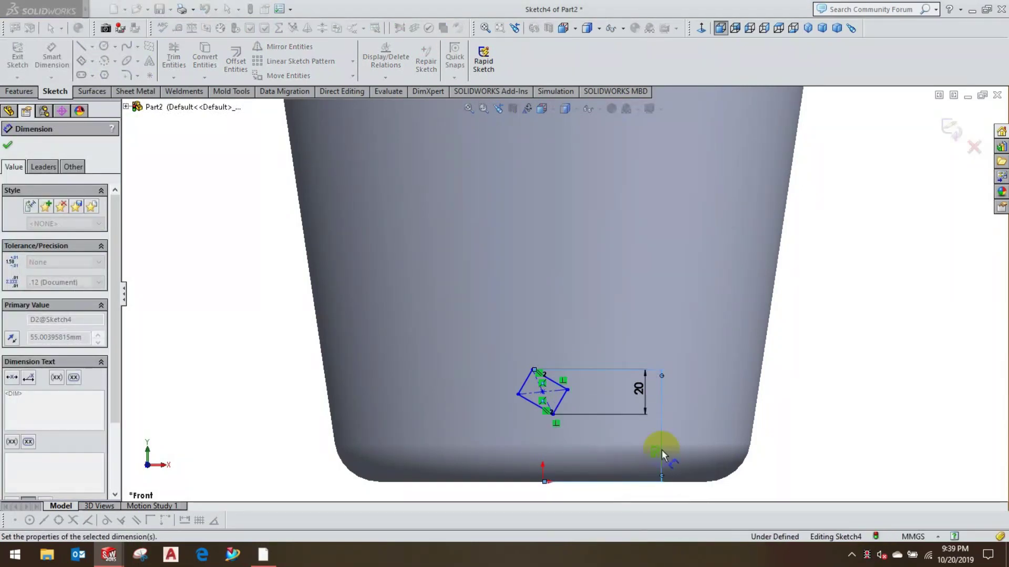
pyautogui.click(7, 147)
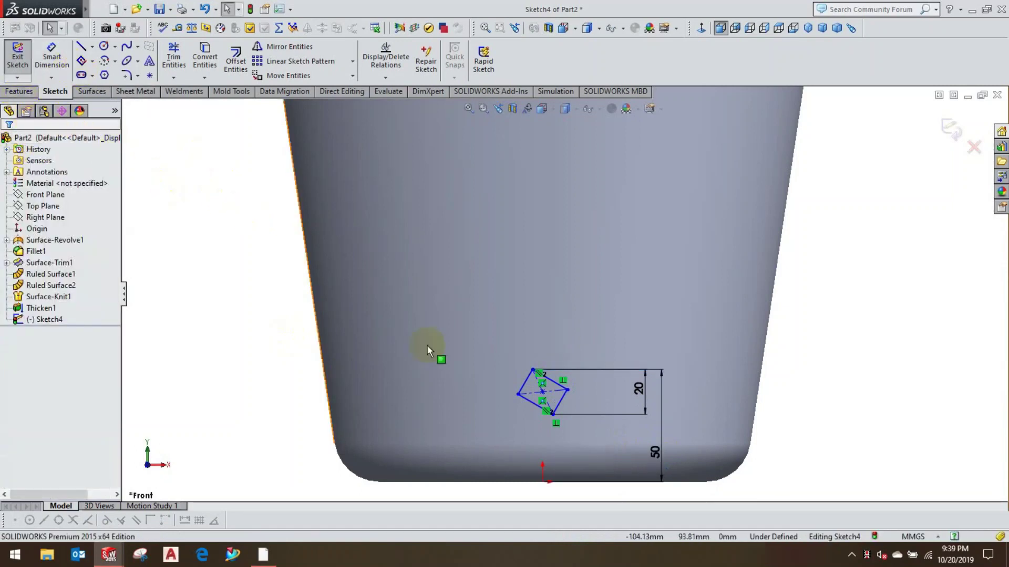
# Step: Align the diamond's top and bottom points with a Vertical relation
pyautogui.click(532, 369)
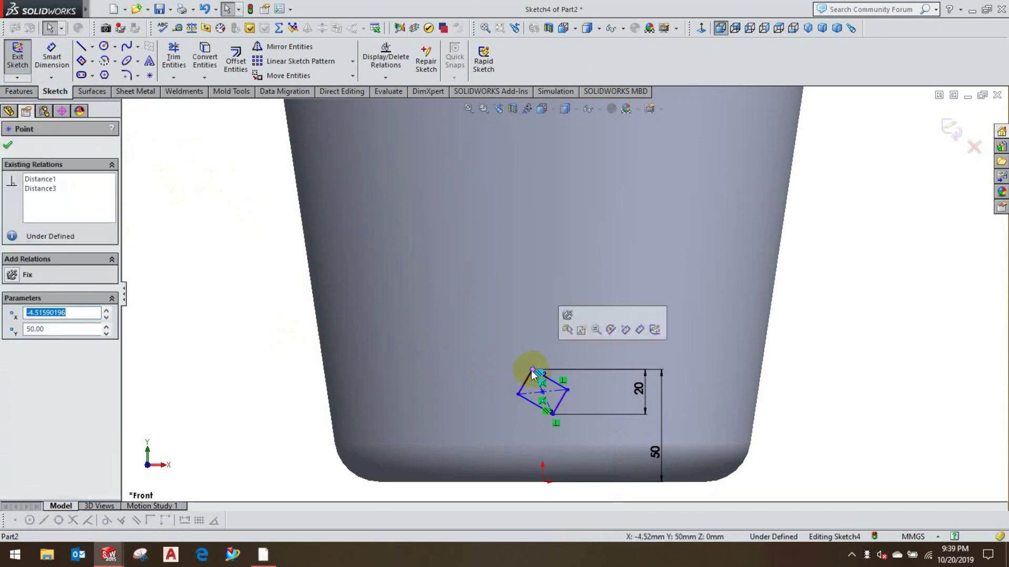
pyautogui.keyDown('ctrl'); pyautogui.click(553, 415); pyautogui.keyUp('ctrl')
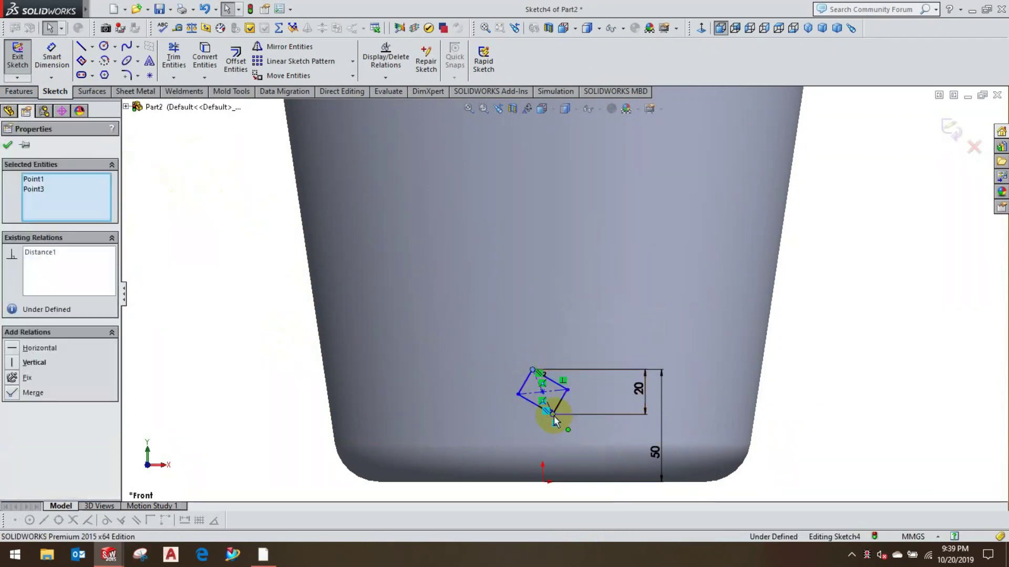
pyautogui.click(11, 364)
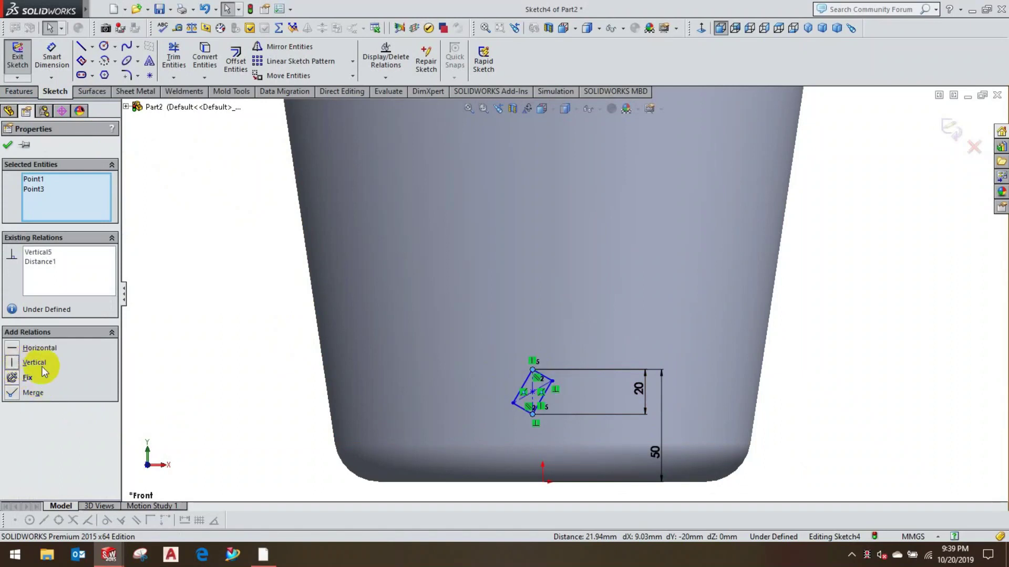
pyautogui.click(8, 146)
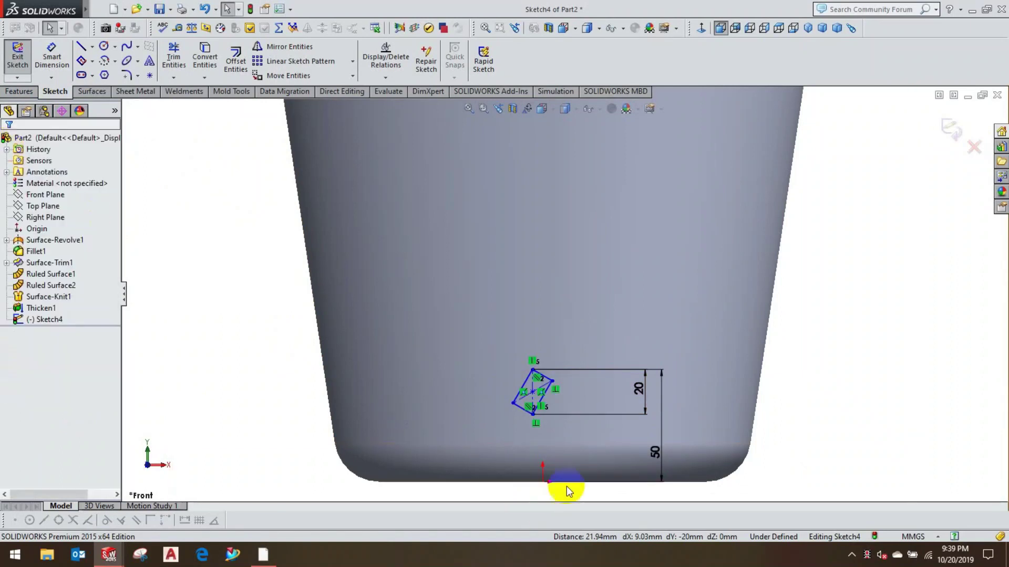
# Step: Level the diamond's left and right points with a Horizontal relation and exit Sketch4
pyautogui.click(551, 381)
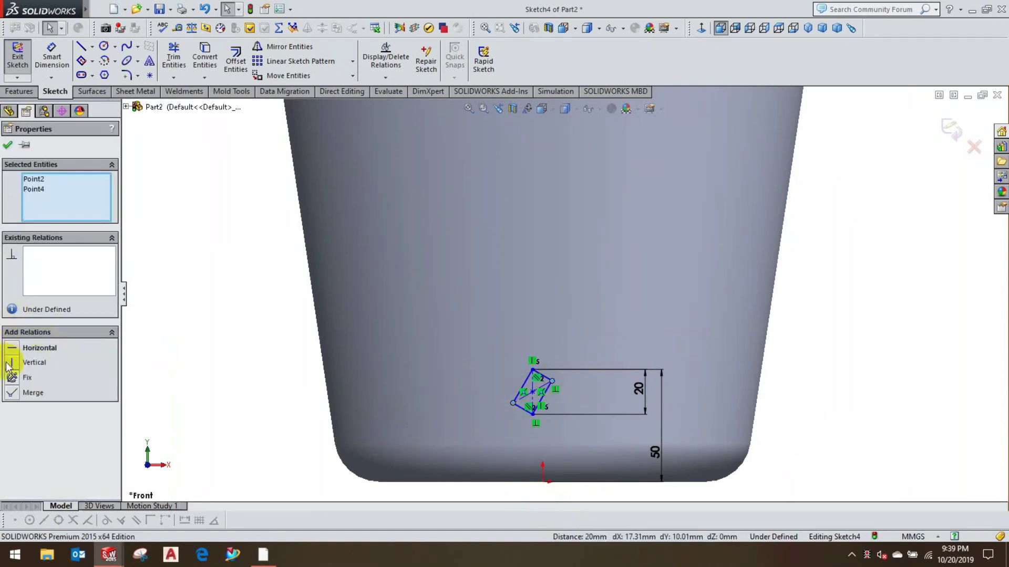
pyautogui.click(13, 349)
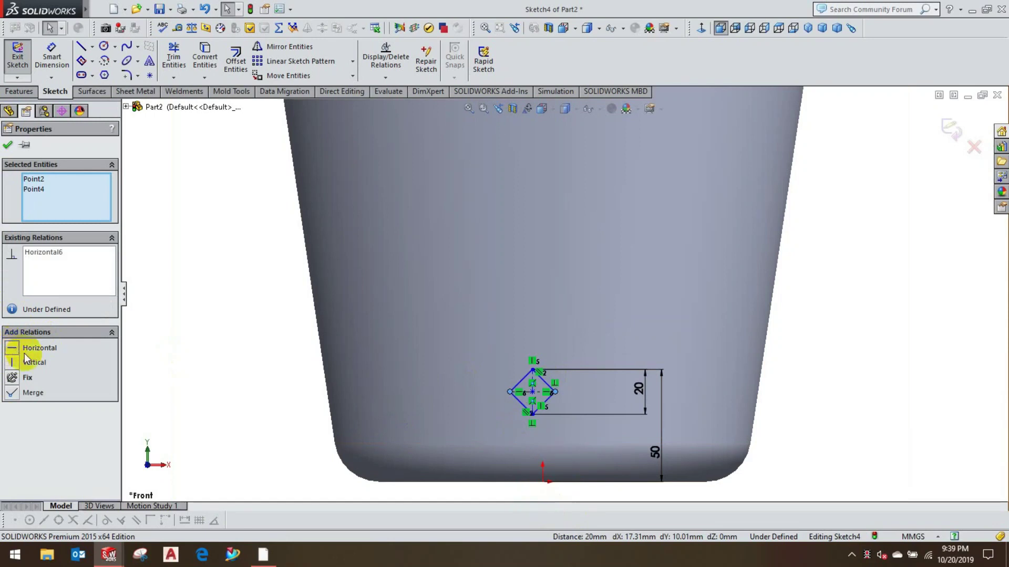
pyautogui.click(7, 145)
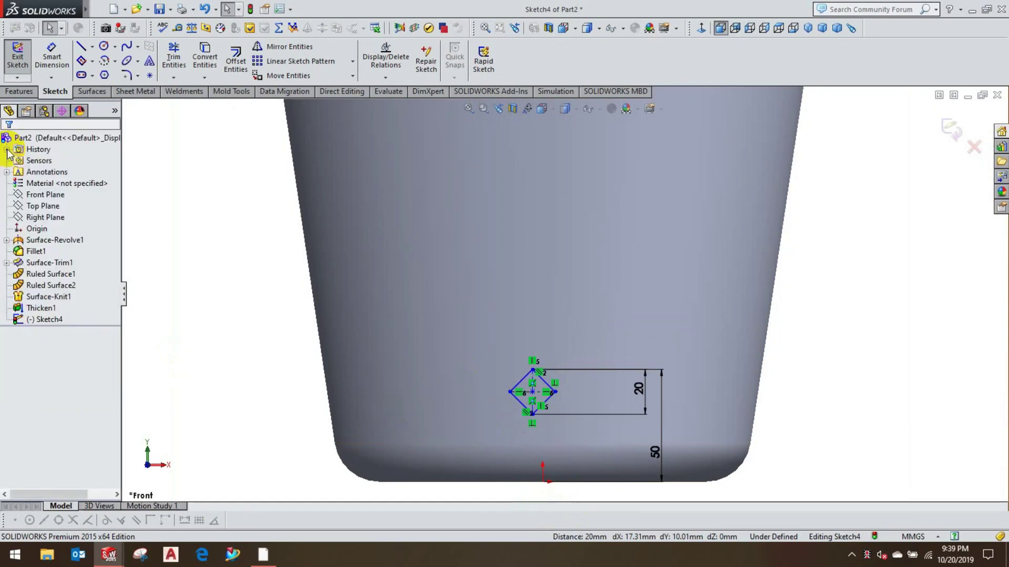
pyautogui.click(17, 57)
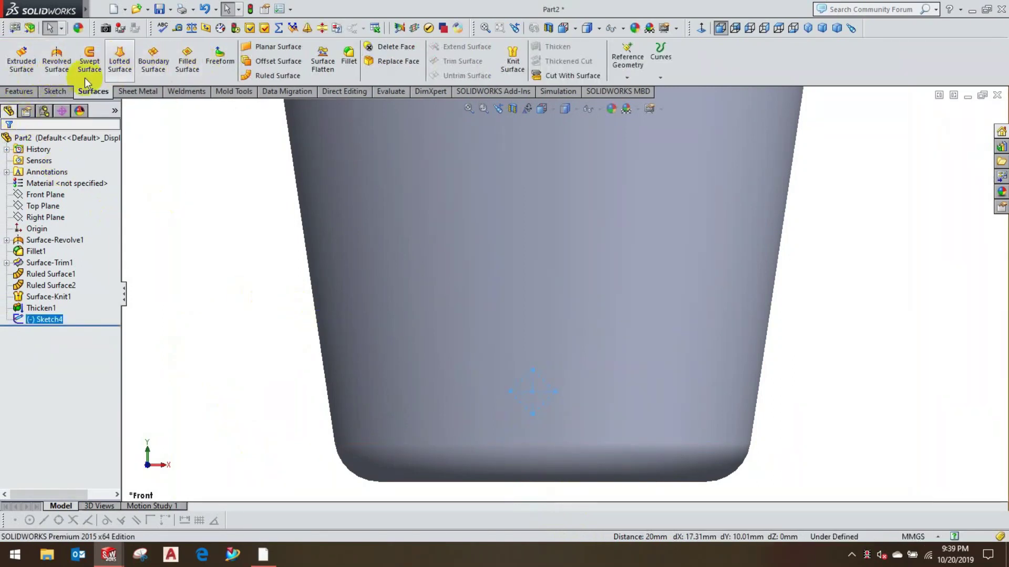
# Step: Extrude-cut the diamond sketch Through All, reversed into the basket wall
pyautogui.click(17, 91)
pyautogui.click(187, 64)
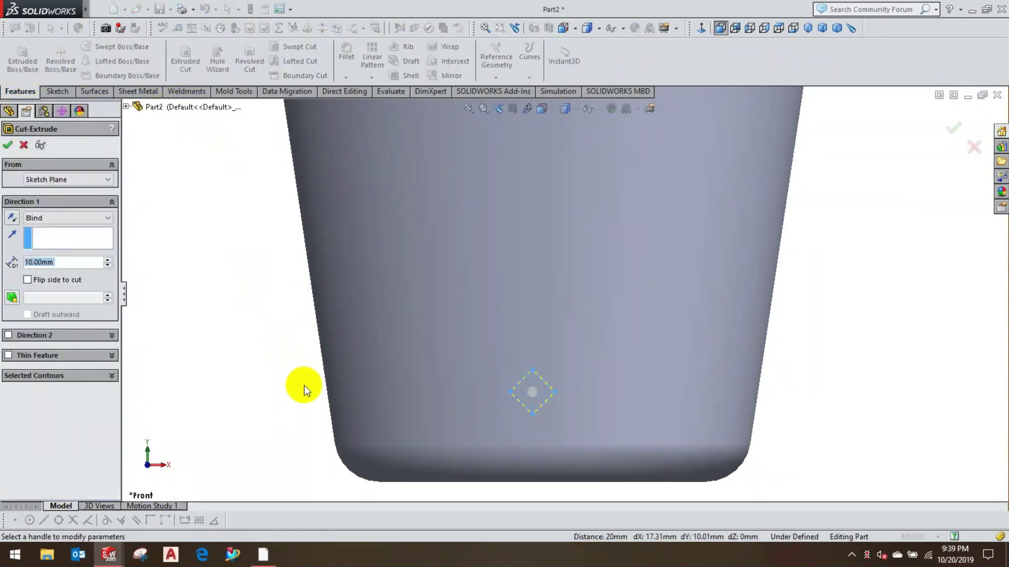
pyautogui.moveTo(640, 434)
pyautogui.mouseDown(button='middle')
pyautogui.moveTo(558, 494)
pyautogui.moveTo(541, 549)
pyautogui.mouseUp(button='middle')
pyautogui.scroll(2, 464, 355)
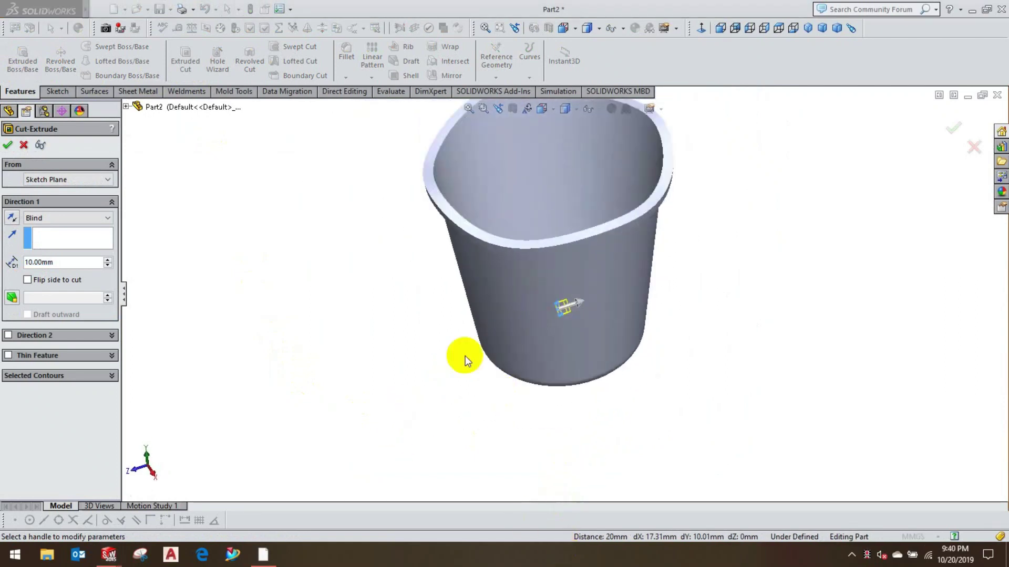
pyautogui.click(63, 221)
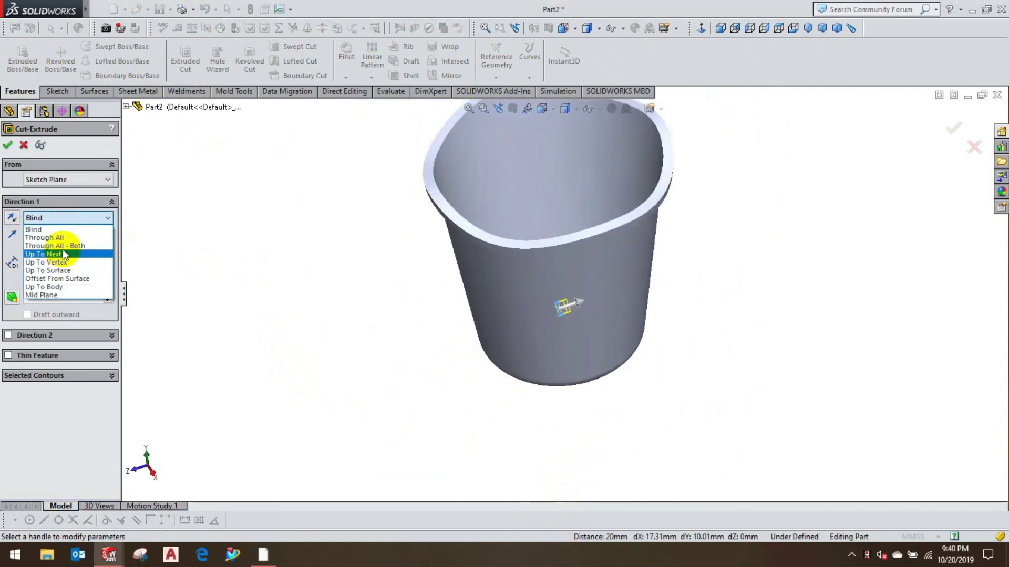
pyautogui.click(66, 238)
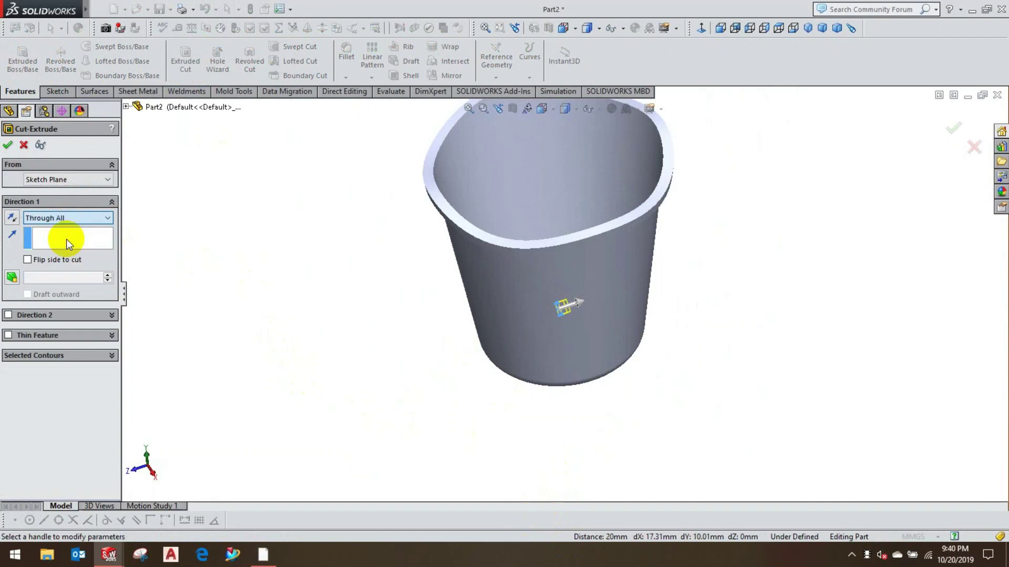
pyautogui.click(10, 219)
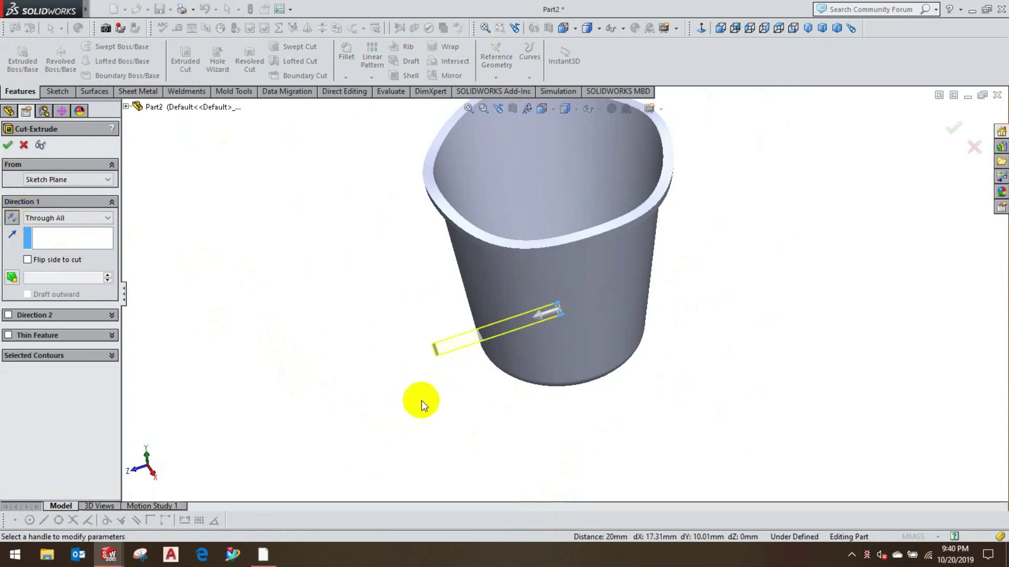
# Step: Orbit and zoom to inspect the diamond-shaped hole near the basket's base
pyautogui.moveTo(422, 400); pyautogui.dragTo(477, 316, button='middle')
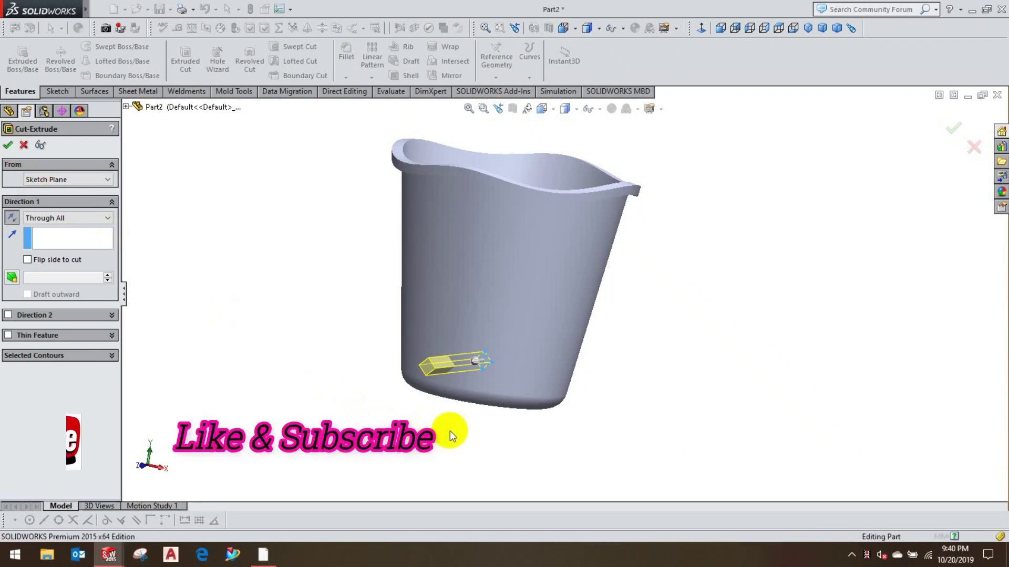
pyautogui.moveTo(508, 425)
pyautogui.mouseDown(button='middle')
pyautogui.moveTo(545, 367)
pyautogui.moveTo(572, 286)
pyautogui.moveTo(432, 401)
pyautogui.moveTo(346, 338)
pyautogui.moveTo(500, 316)
pyautogui.moveTo(518, 293)
pyautogui.mouseUp(button='middle')
pyautogui.scroll(-3, 544, 399)
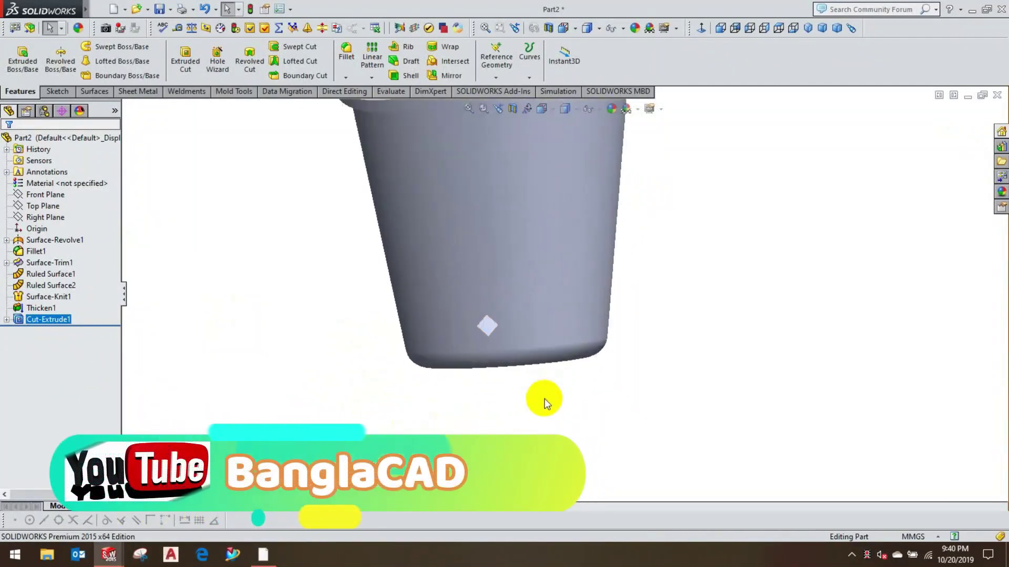
pyautogui.scroll(3, 544, 399)
pyautogui.scroll(3, 573, 301)
pyautogui.scroll(-3, 588, 277)
pyautogui.moveTo(589, 277)
pyautogui.mouseDown(button='middle')
pyautogui.moveTo(619, 254)
pyautogui.moveTo(633, 261)
pyautogui.moveTo(439, 329)
pyautogui.mouseUp(button='middle')
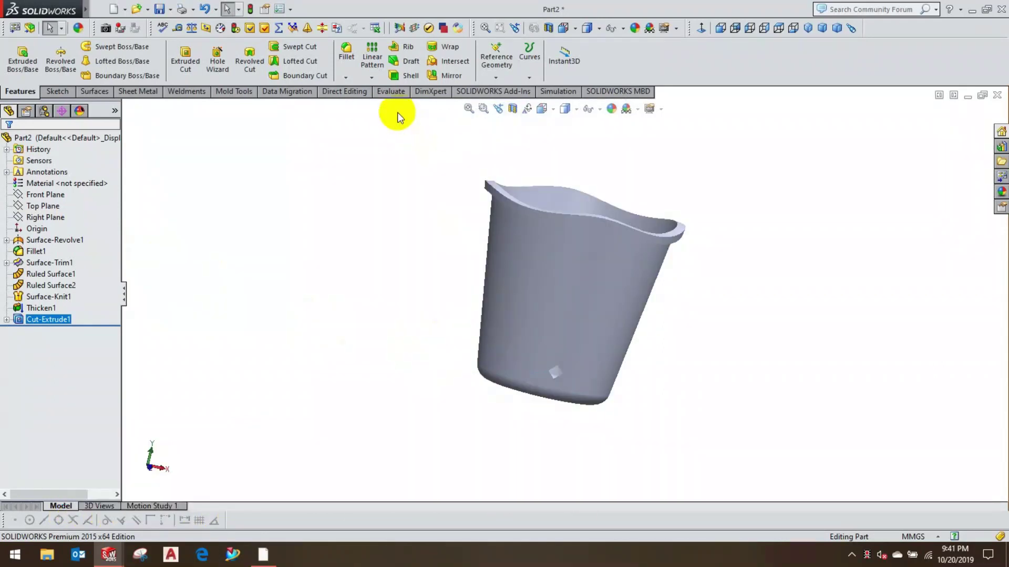
# Step: Circular-pattern the diamond cut 26 times around the basket's bottom circular edge
pyautogui.click(369, 77)
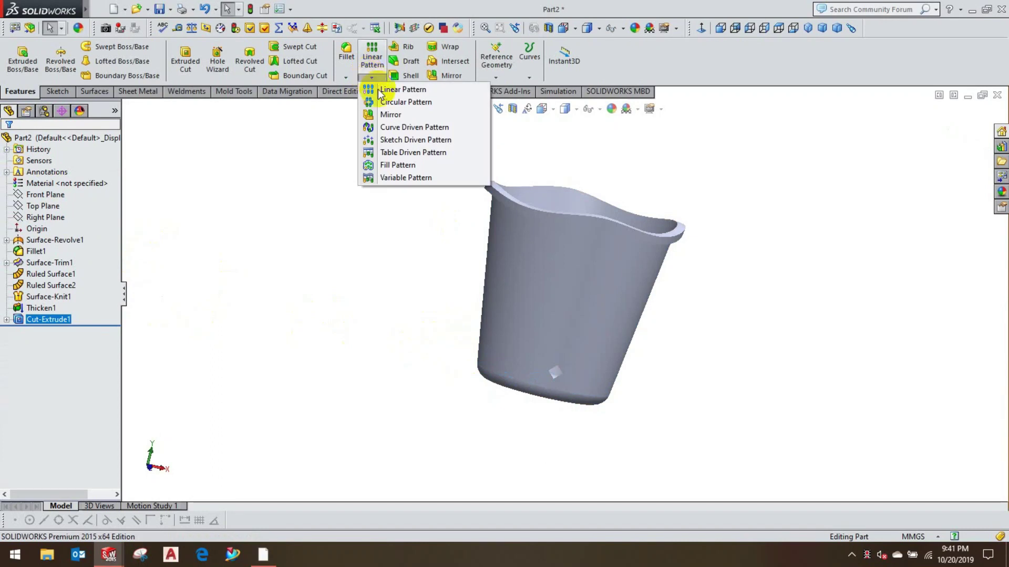
pyautogui.click(397, 105)
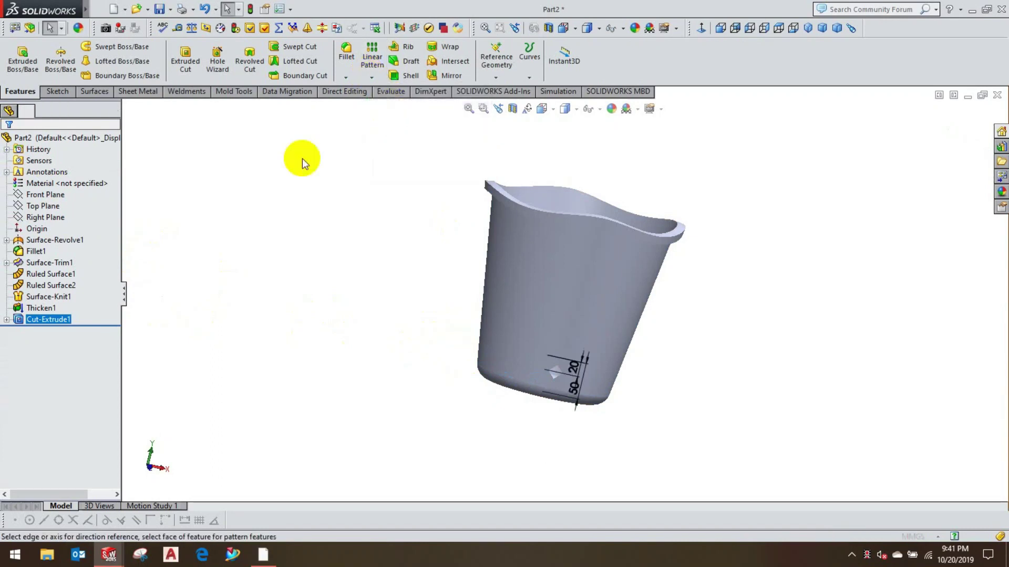
pyautogui.click(59, 180)
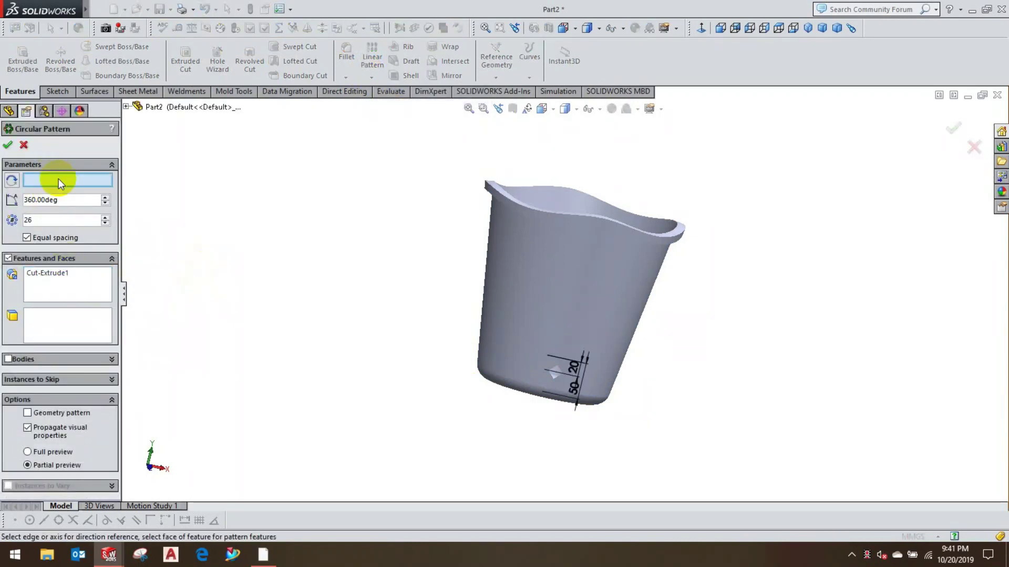
pyautogui.click(513, 381)
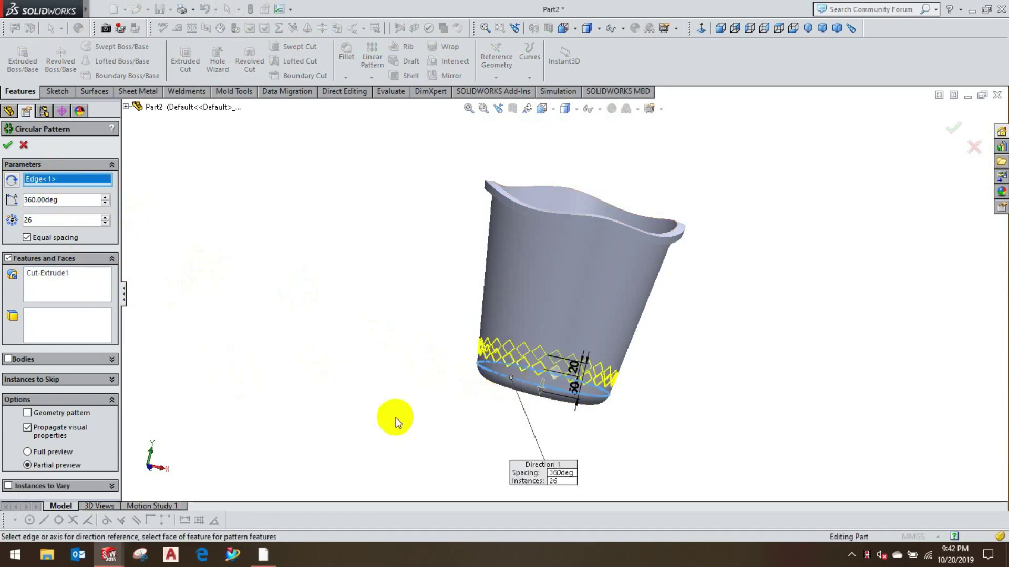
pyautogui.moveTo(731, 436)
pyautogui.mouseDown(button='middle')
pyautogui.moveTo(646, 387)
pyautogui.moveTo(646, 356)
pyautogui.moveTo(656, 368)
pyautogui.mouseUp(button='middle')
pyautogui.click(19, 222)
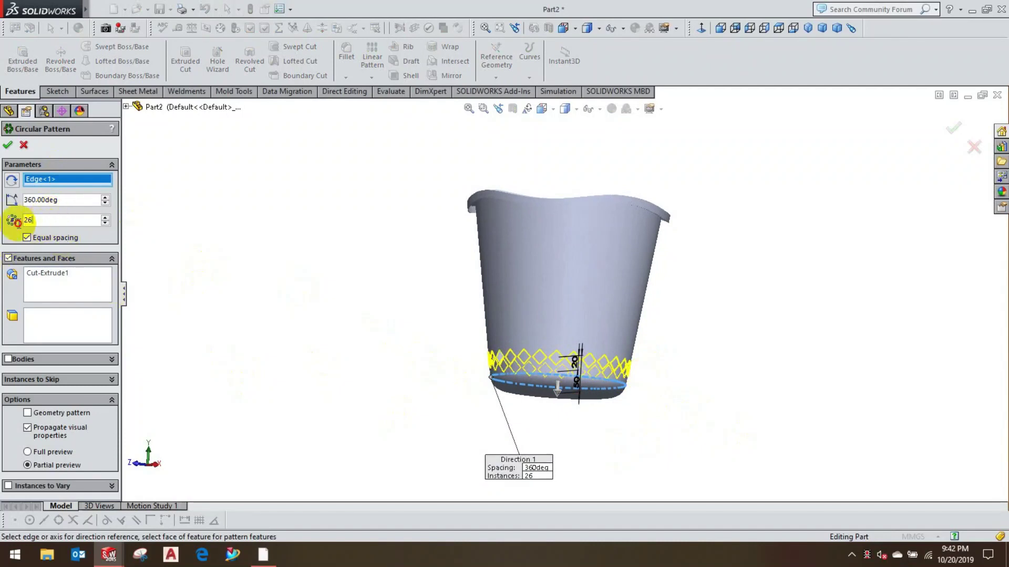
pyautogui.write('26')
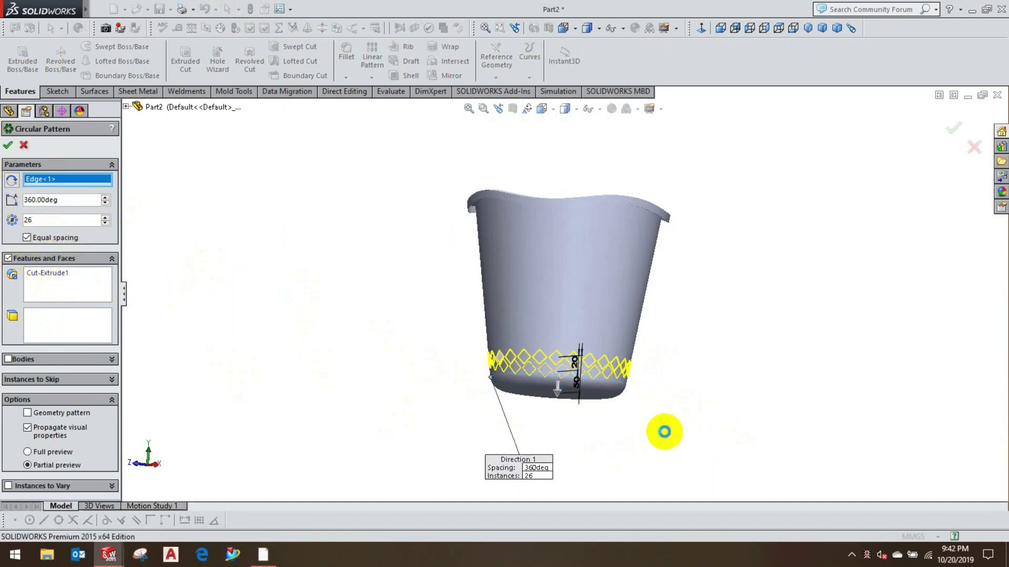
pyautogui.press('Return')
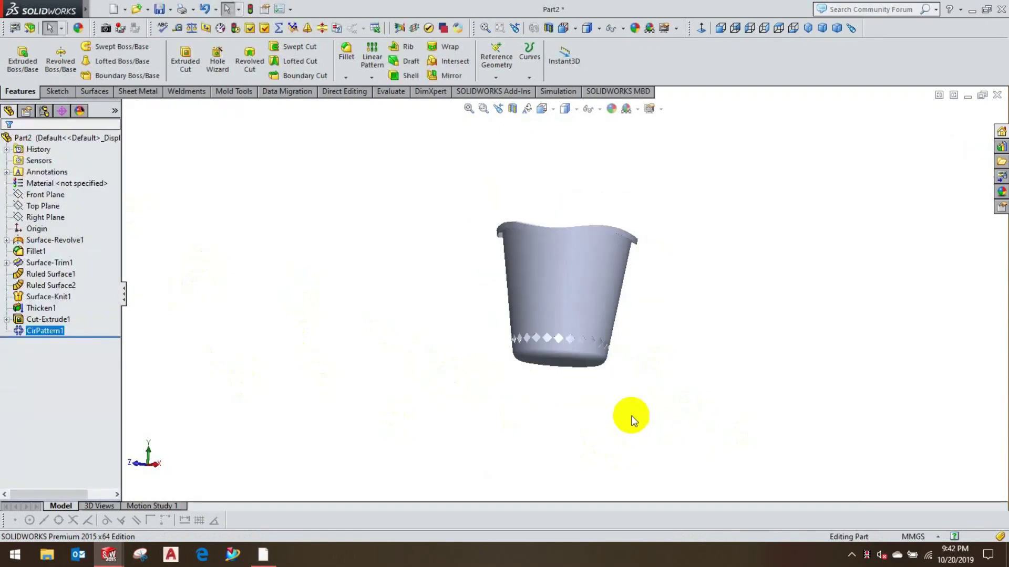
pyautogui.moveTo(626, 368); pyautogui.dragTo(591, 432, button='middle')
pyautogui.scroll(-2, 625, 303)
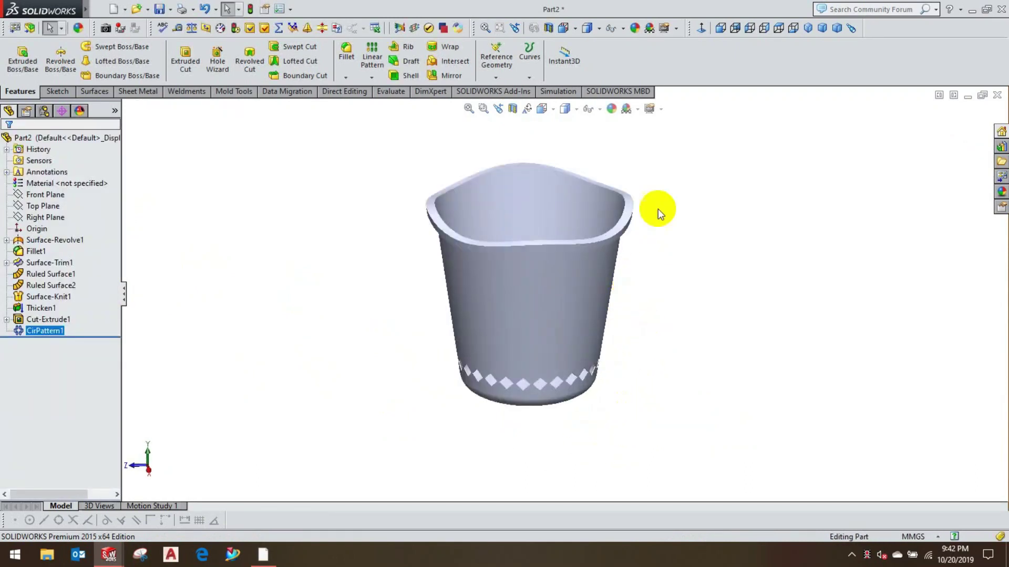
# Step: Turn on View Temporary Axes to show the cup's vertical central axis
pyautogui.click(638, 109)
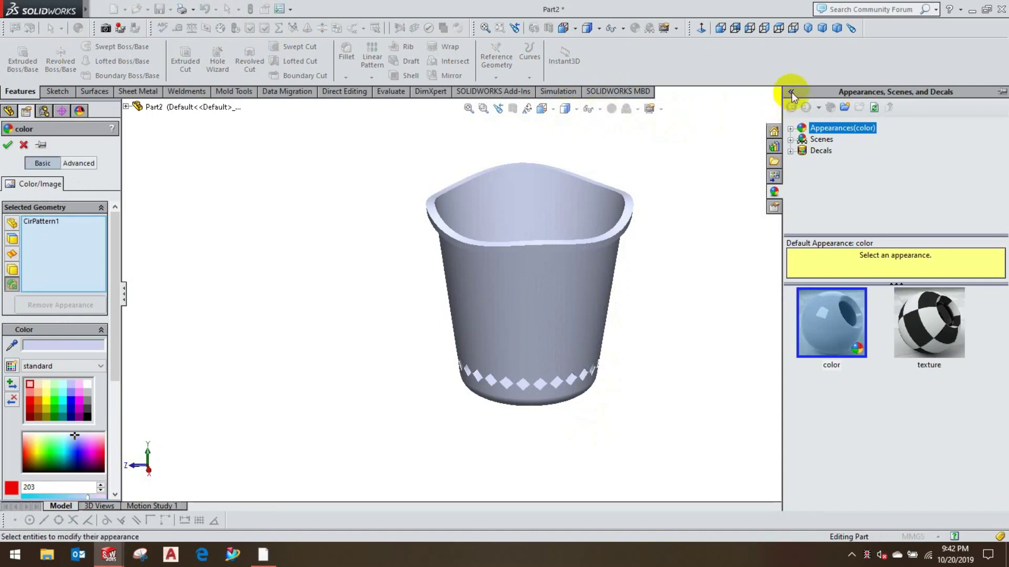
pyautogui.click(599, 110)
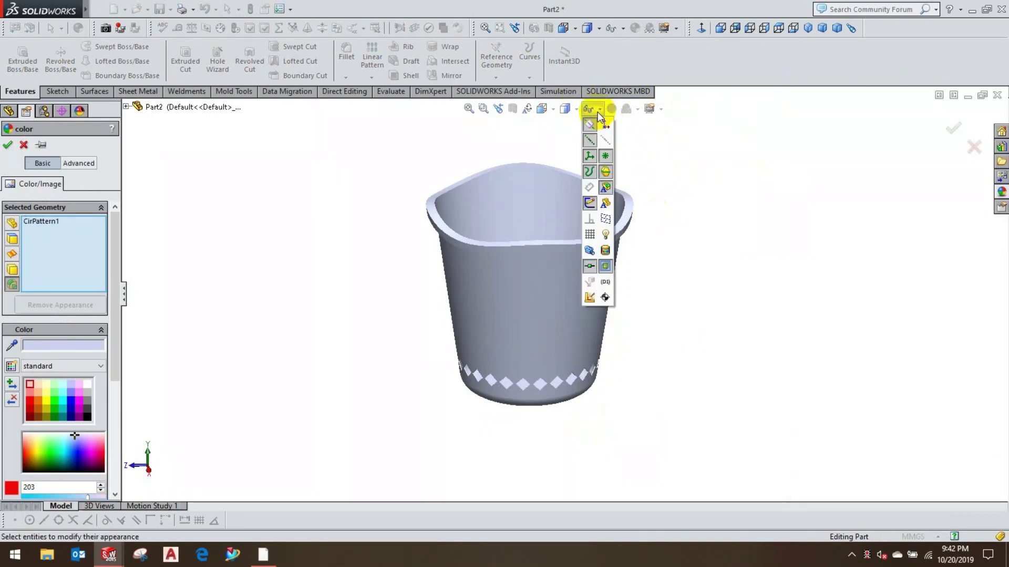
pyautogui.click(607, 141)
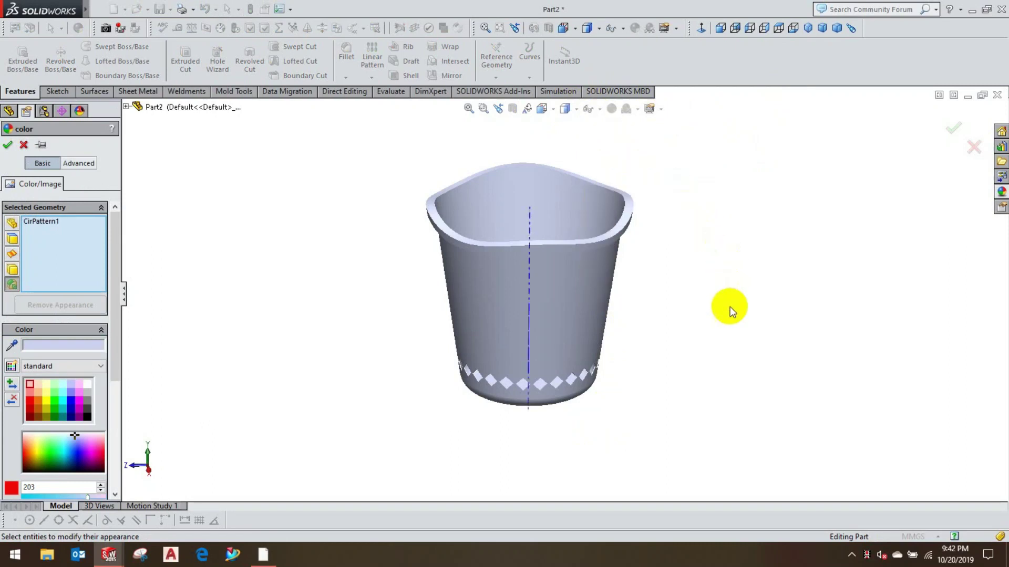
pyautogui.click(21, 150)
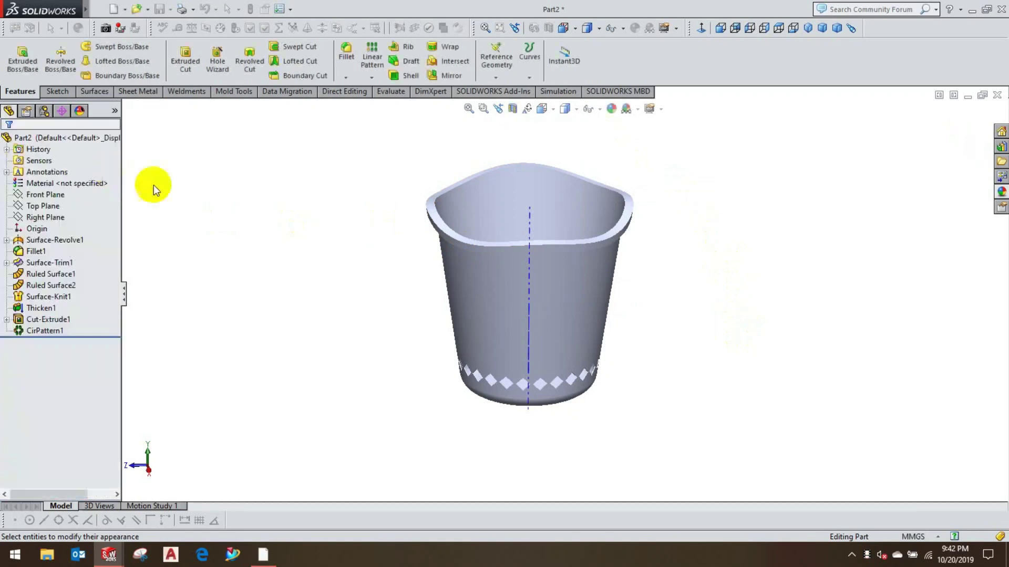
pyautogui.click(380, 74)
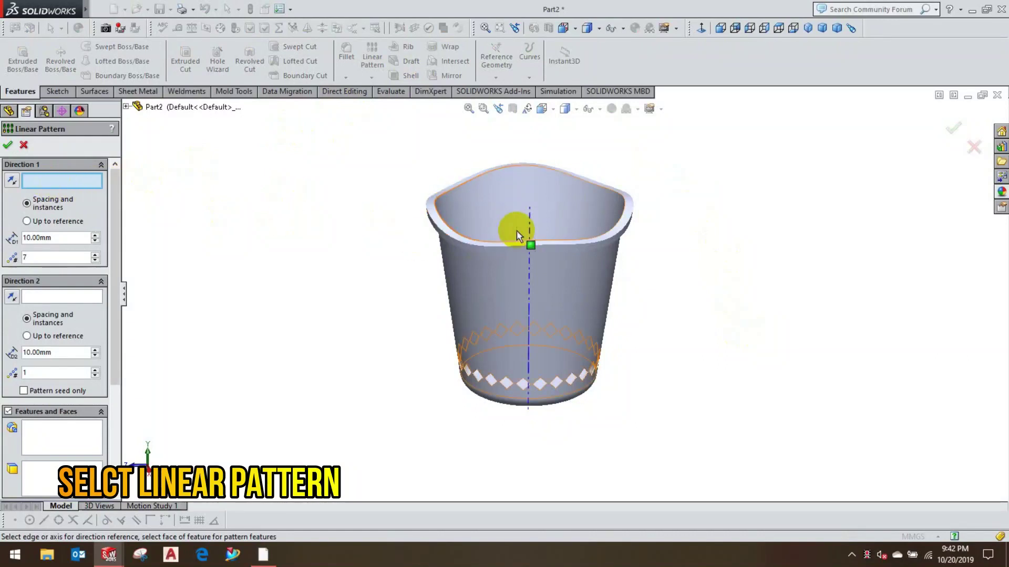
# Step: Linear-pattern CirPattern1 up the central axis: 7 instances spaced 25 mm, reversed upward
pyautogui.click(530, 222)
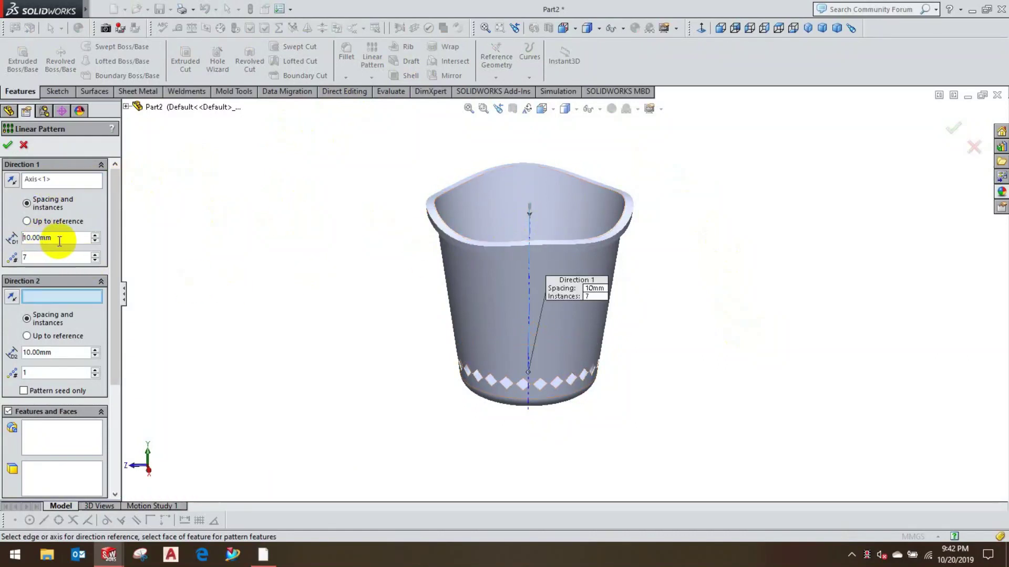
pyautogui.moveTo(59, 241); pyautogui.dragTo(21, 239)
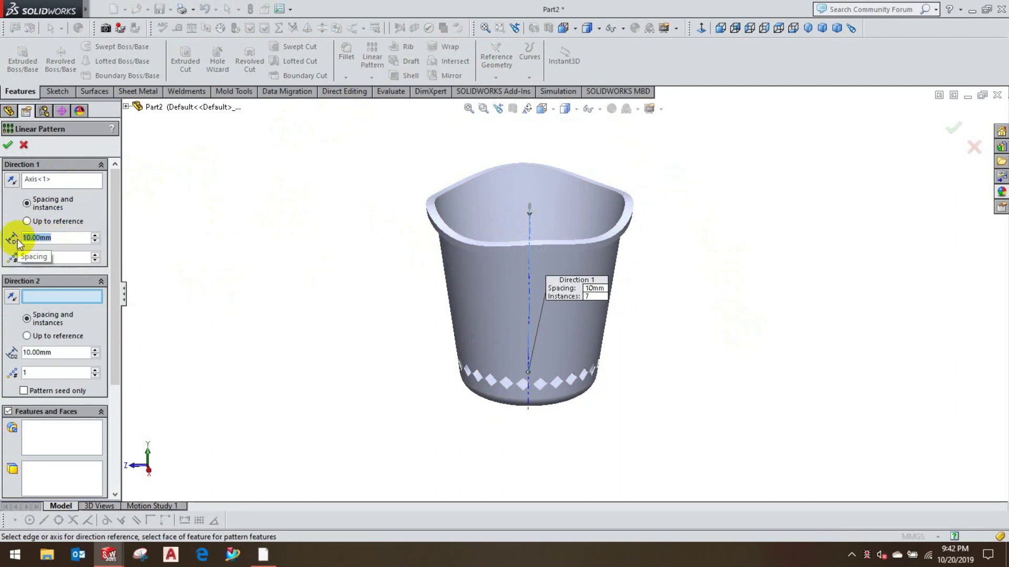
pyautogui.write('25')
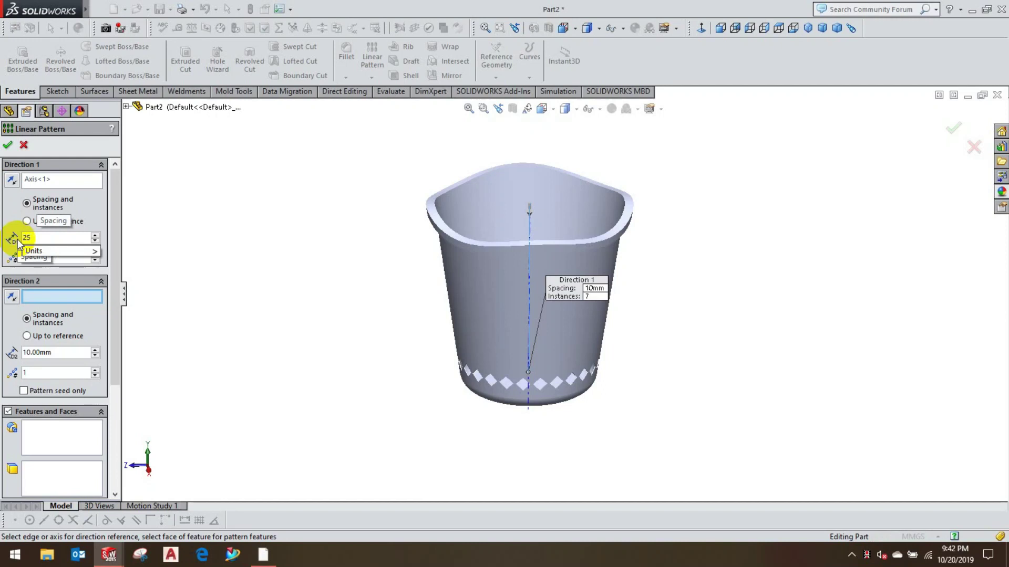
pyautogui.press('Return')
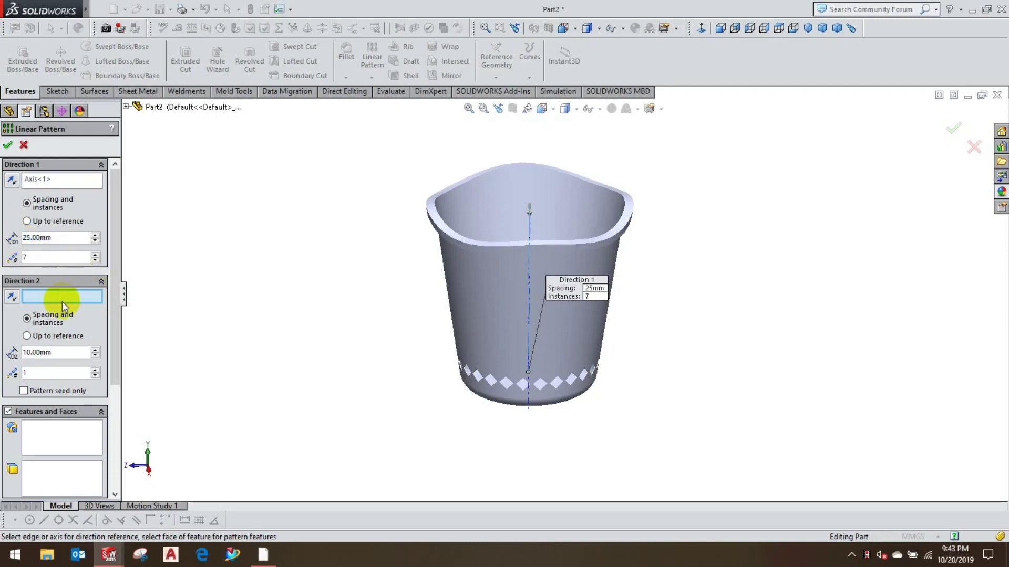
pyautogui.click(61, 446)
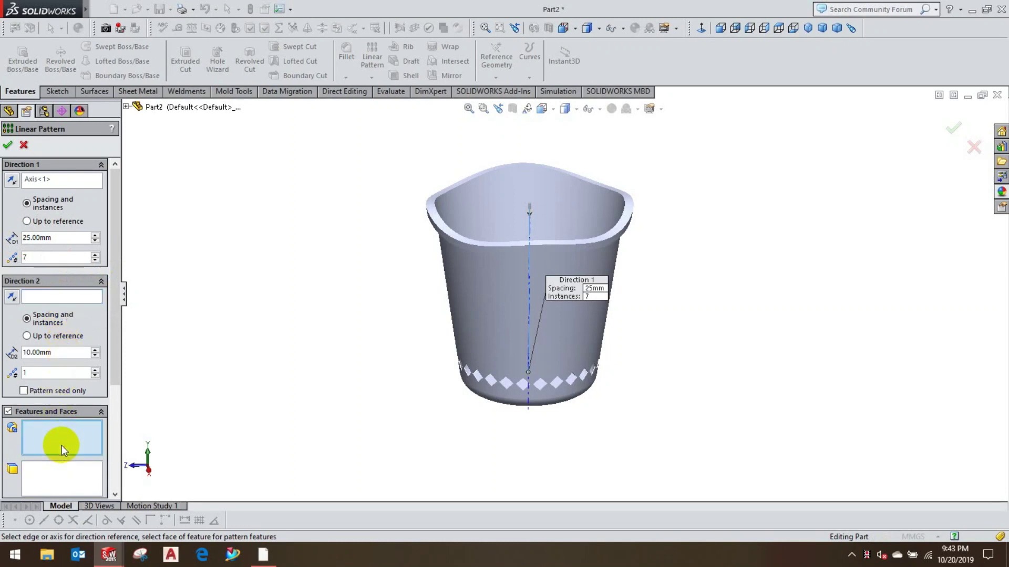
pyautogui.click(126, 108)
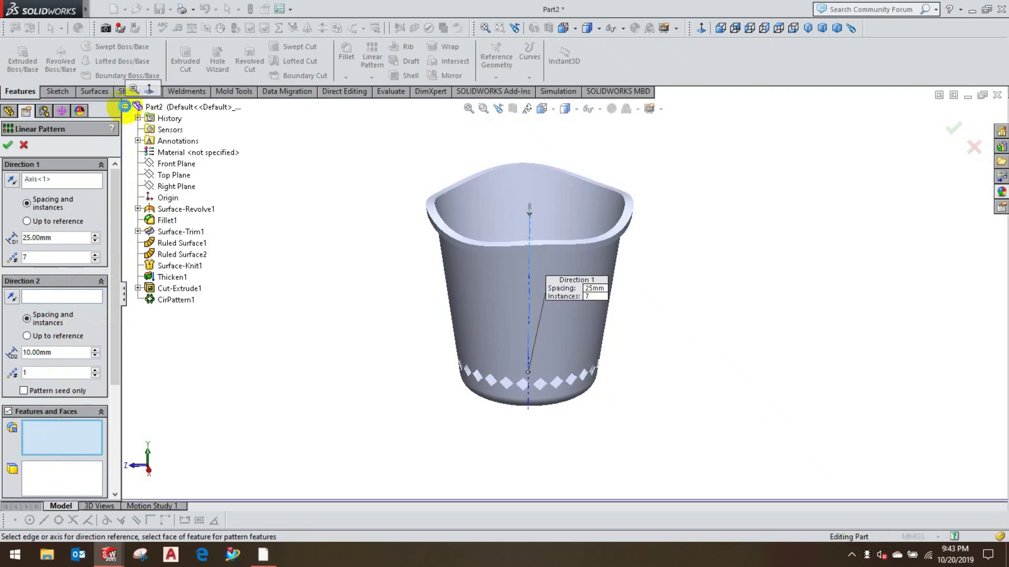
pyautogui.click(180, 304)
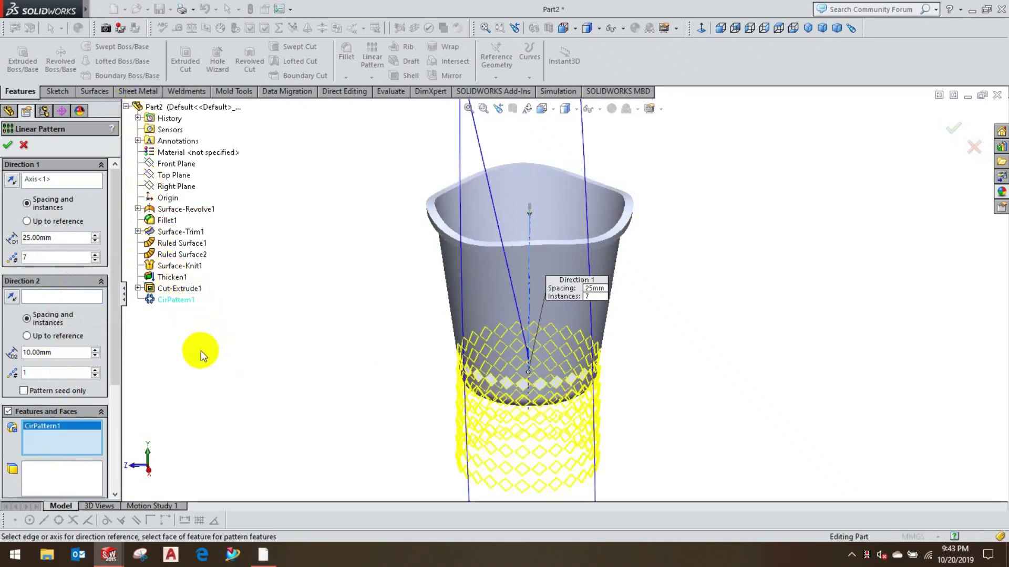
pyautogui.click(12, 181)
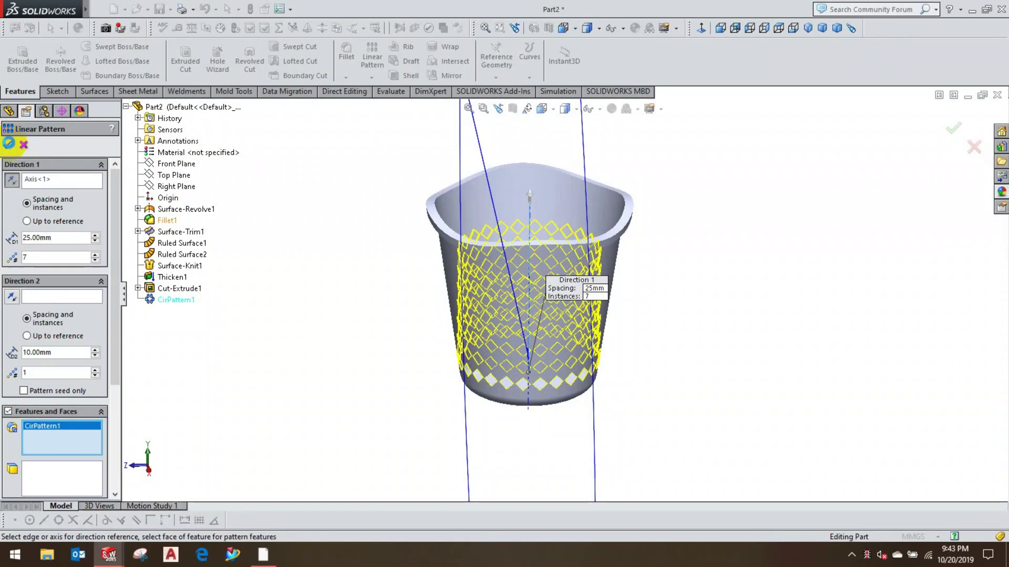
pyautogui.click(9, 144)
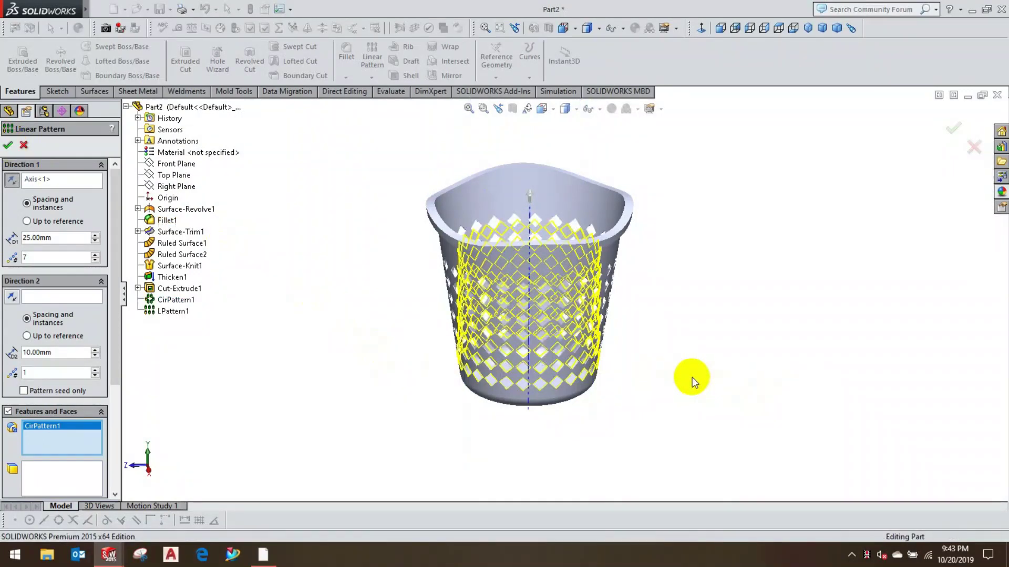
pyautogui.moveTo(617, 402)
pyautogui.mouseDown(button='middle')
pyautogui.moveTo(627, 336)
pyautogui.moveTo(613, 288)
pyautogui.moveTo(540, 356)
pyautogui.moveTo(513, 408)
pyautogui.moveTo(515, 338)
pyautogui.moveTo(590, 286)
pyautogui.moveTo(604, 333)
pyautogui.mouseUp(button='middle')
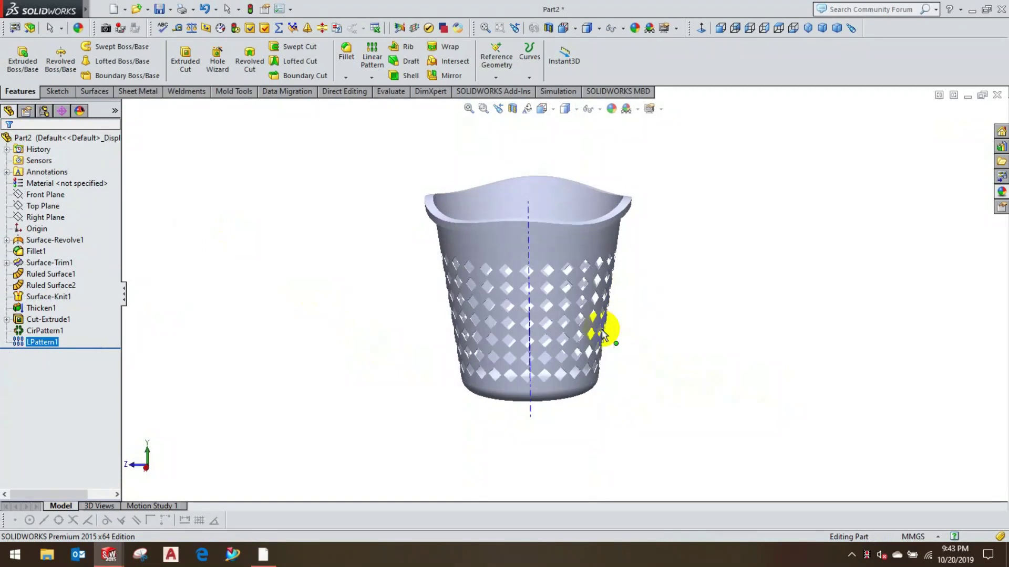
pyautogui.click(613, 112)
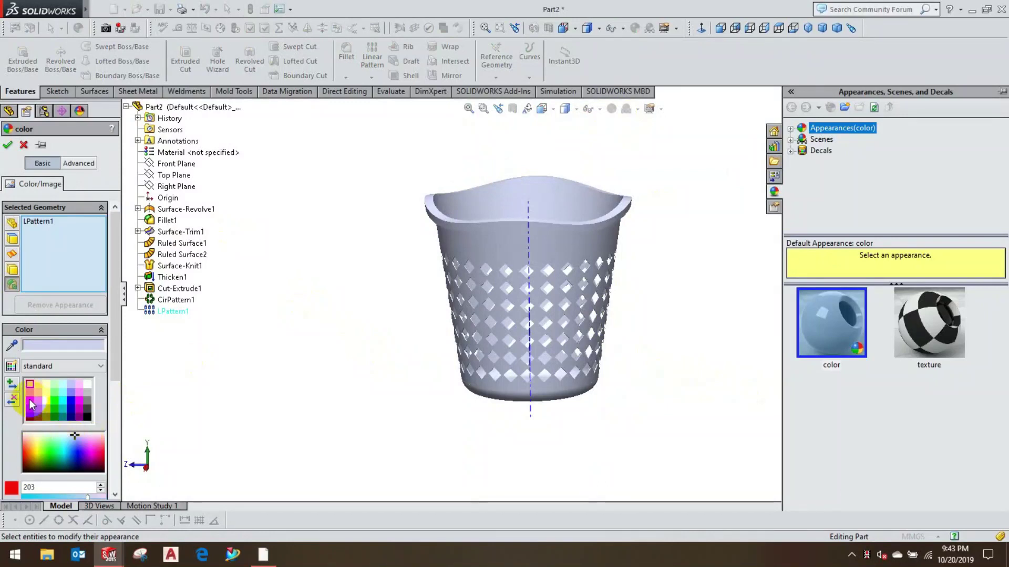
# Step: Apply a red appearance to the whole part Part2.SLDPRT instead of LPattern1
pyautogui.click(30, 401)
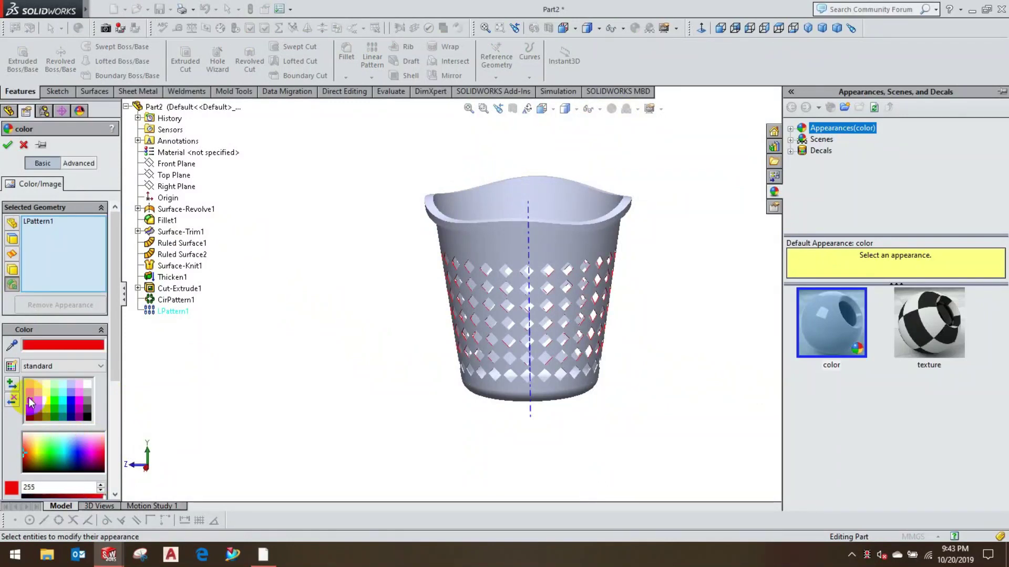
pyautogui.click(45, 221)
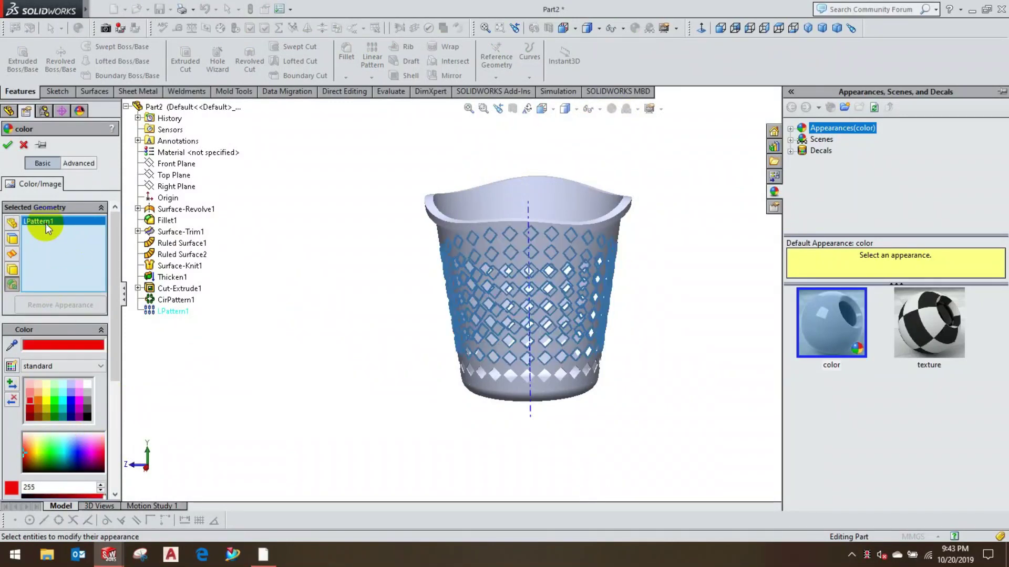
pyautogui.rightClick(46, 227)
pyautogui.click(169, 109)
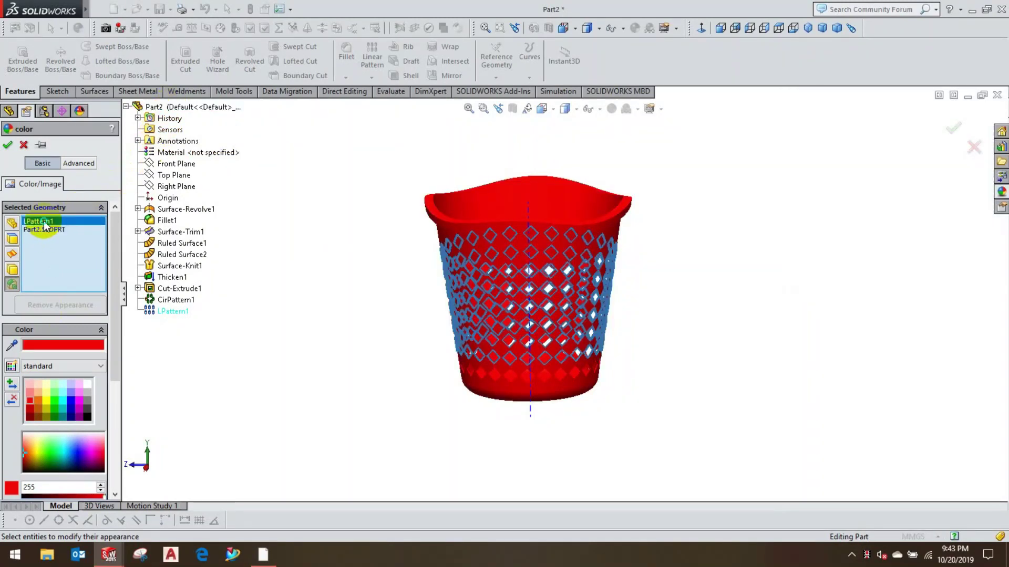
pyautogui.rightClick(45, 223)
pyautogui.click(62, 241)
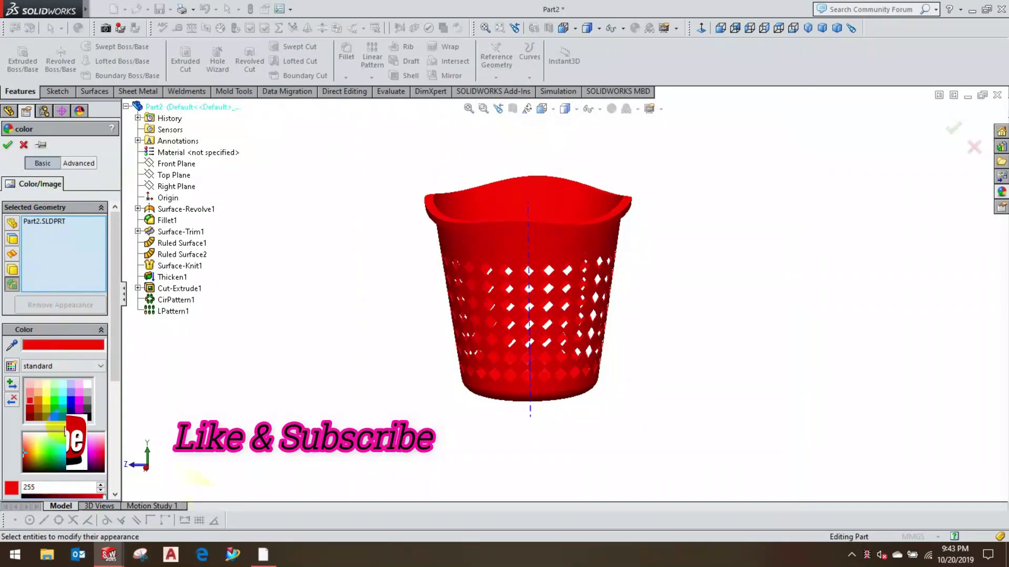
# Step: Adjust the RGB values to red 255, green 35 for a deep red, and accept
pyautogui.scroll(-3, 63, 410)
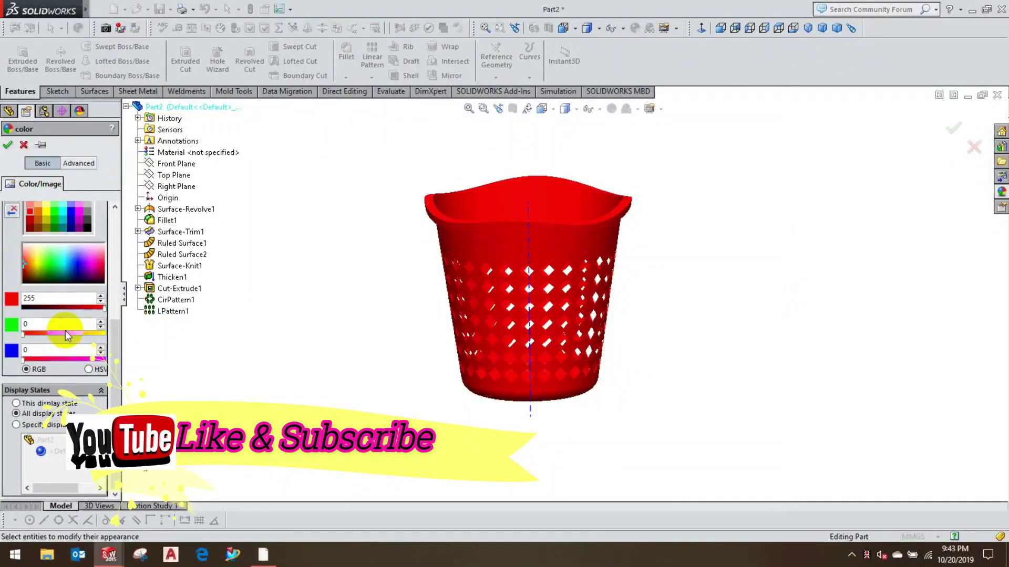
pyautogui.moveTo(59, 336); pyautogui.dragTo(33, 336)
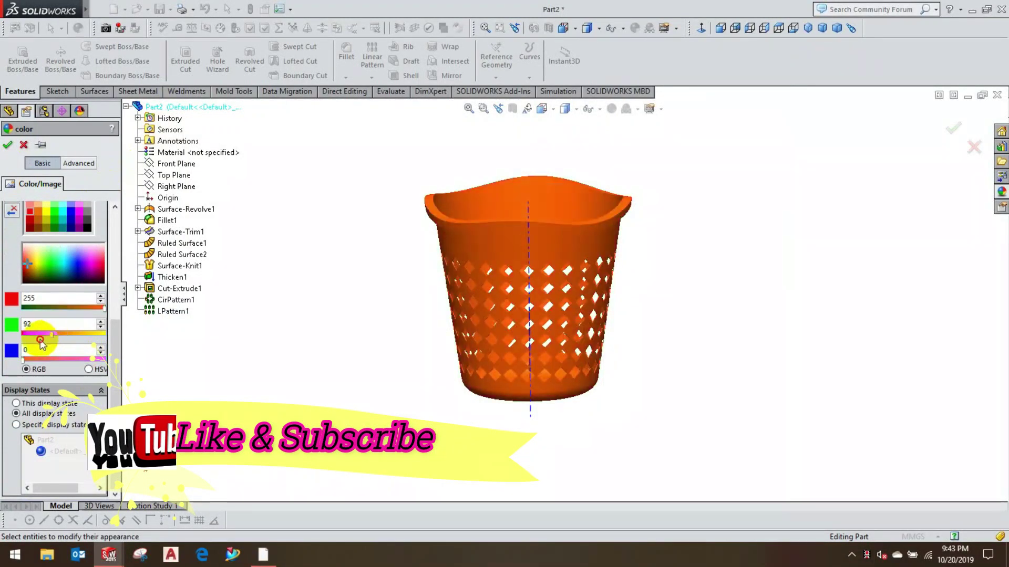
pyautogui.click(34, 359)
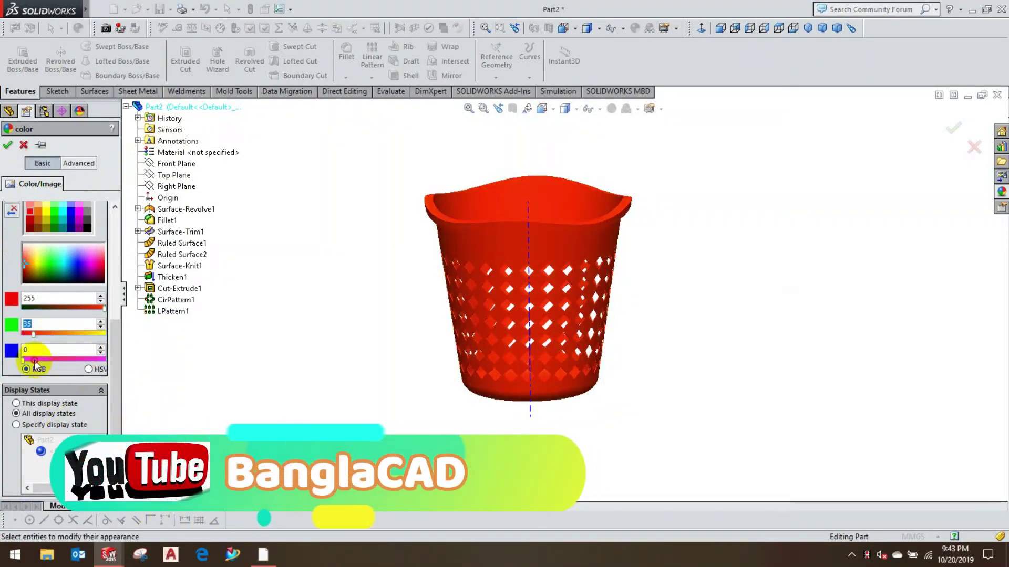
pyautogui.click(39, 361)
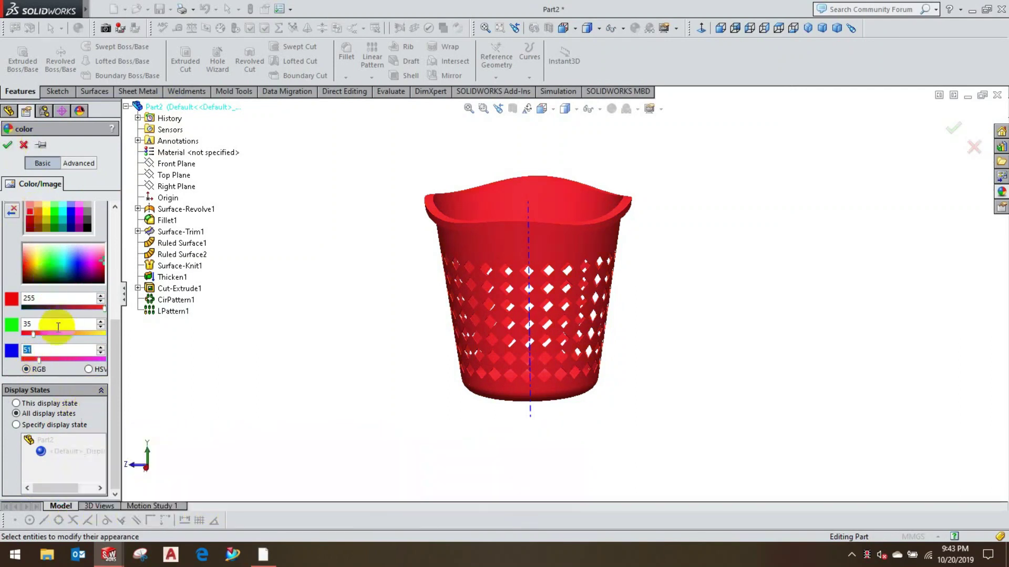
pyautogui.click(77, 359)
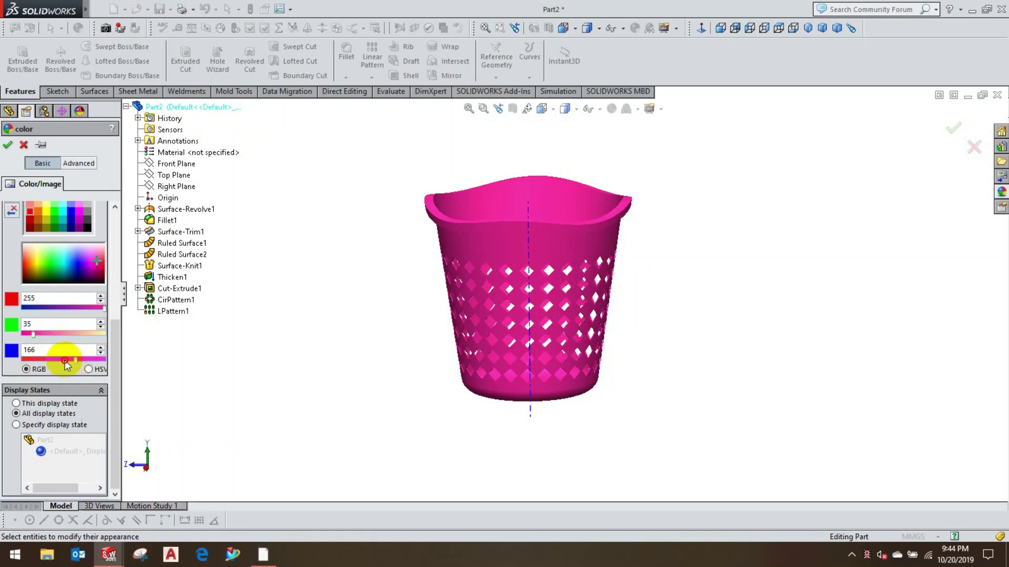
pyautogui.moveTo(41, 362); pyautogui.dragTo(33, 362)
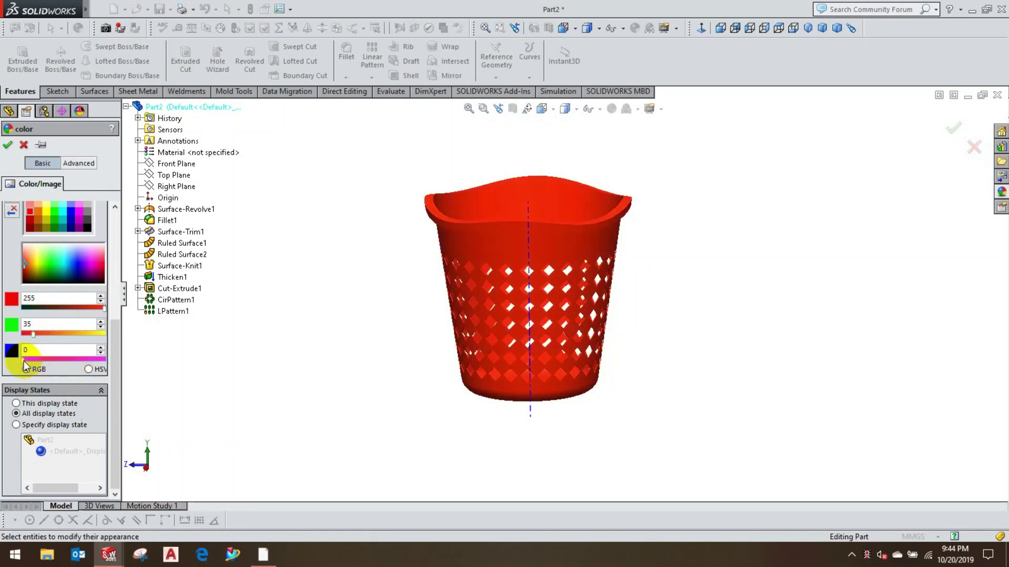
pyautogui.click(2, 183)
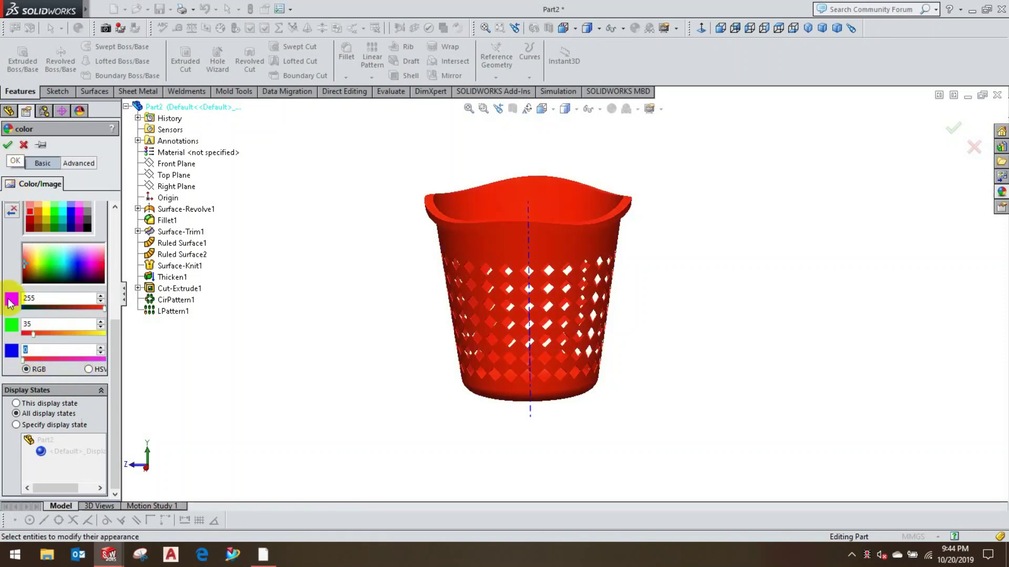
pyautogui.moveTo(27, 361); pyautogui.dragTo(31, 361)
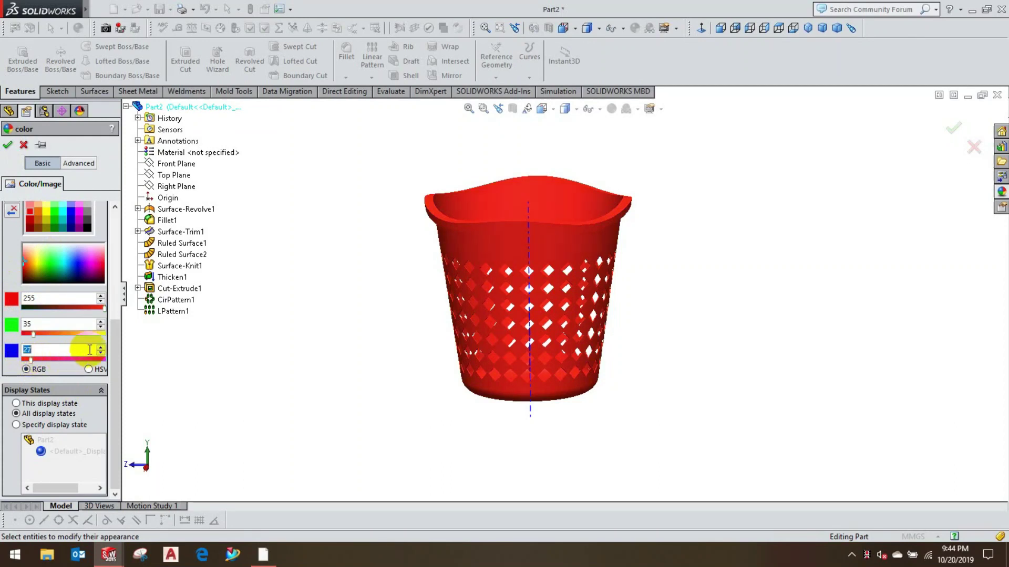
pyautogui.click(8, 146)
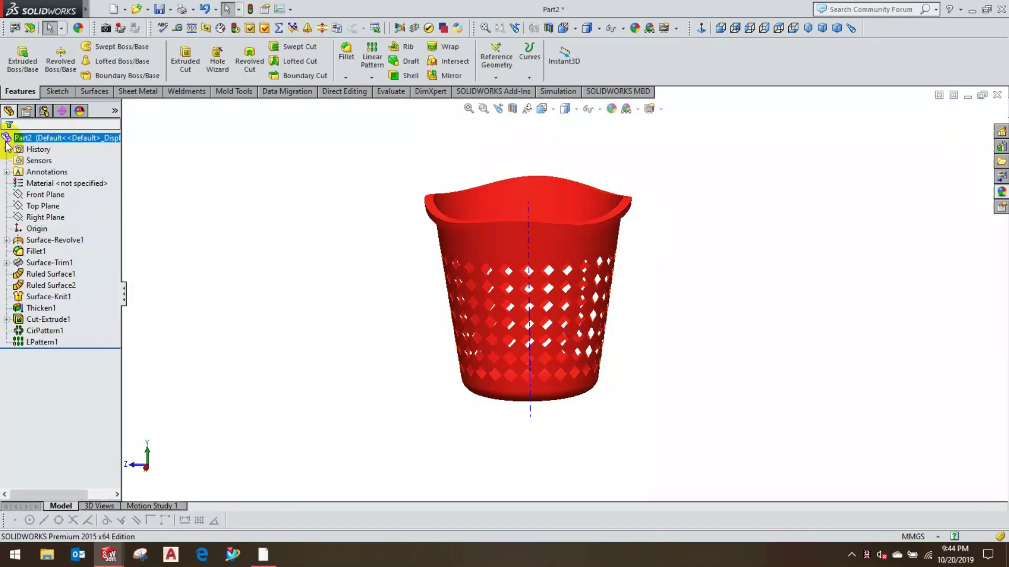
# Step: Hide the axis lines via Hide/Show Items
pyautogui.rightClick(528, 209)
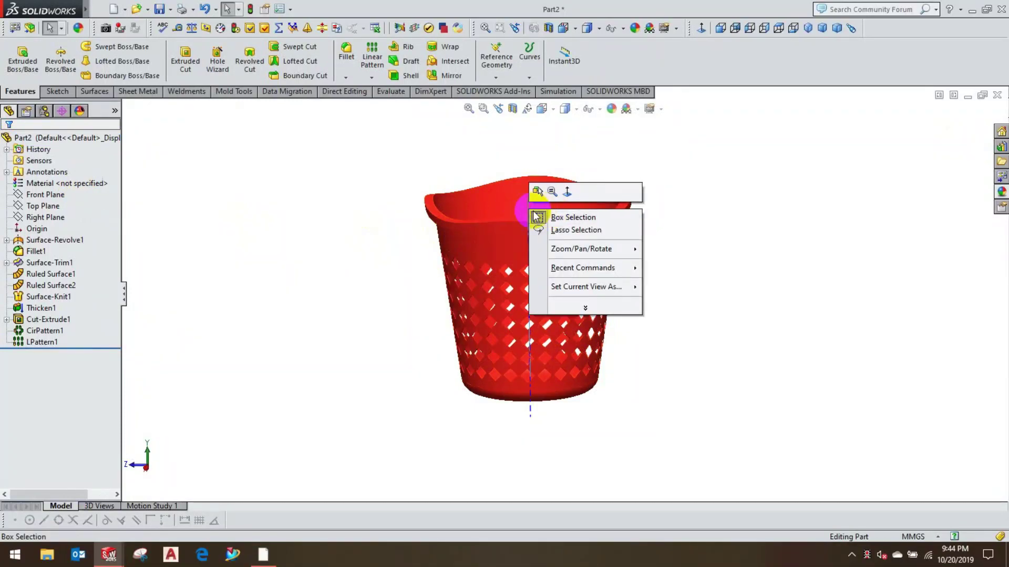
pyautogui.click(599, 109)
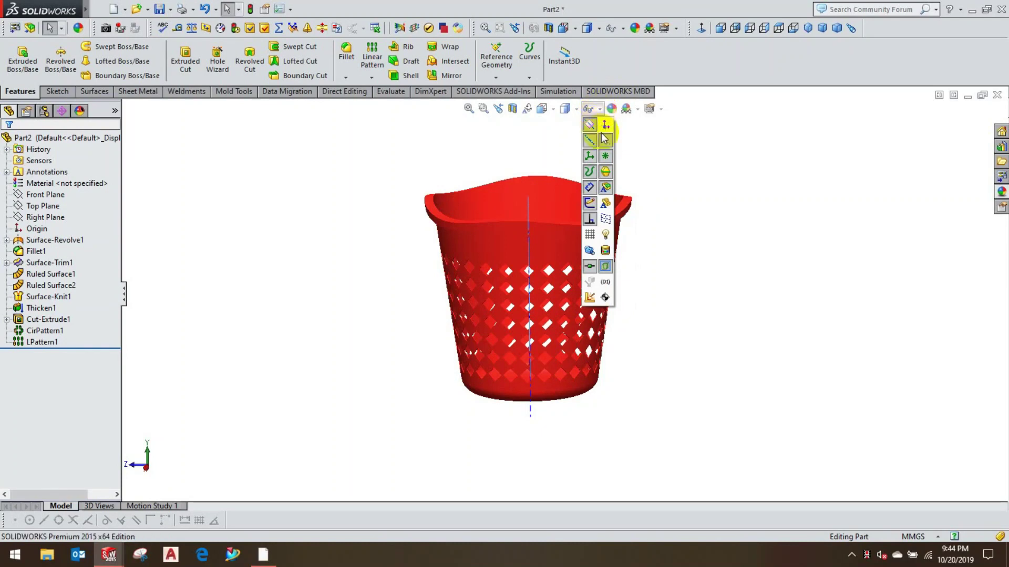
pyautogui.click(606, 141)
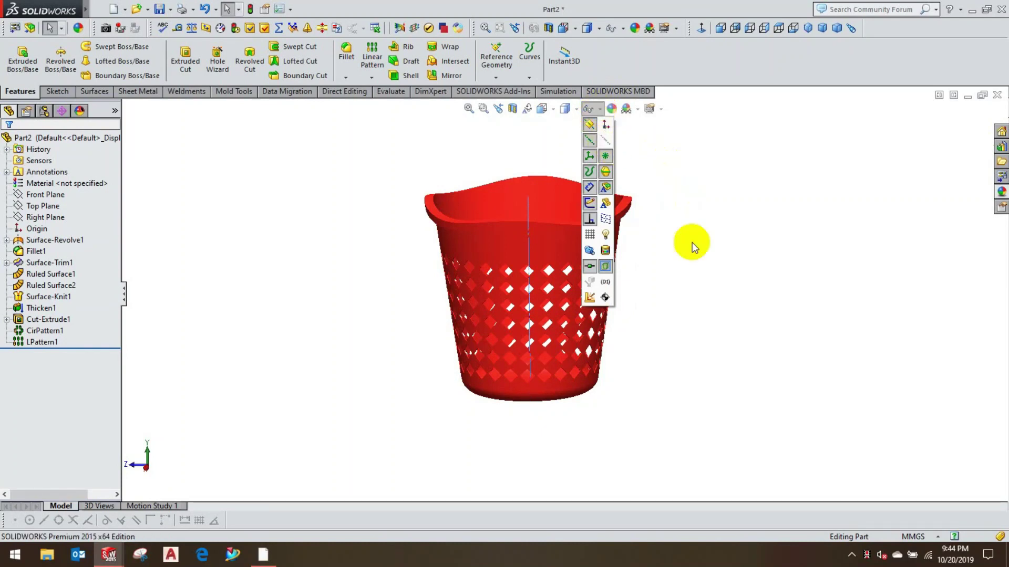
pyautogui.click(697, 262)
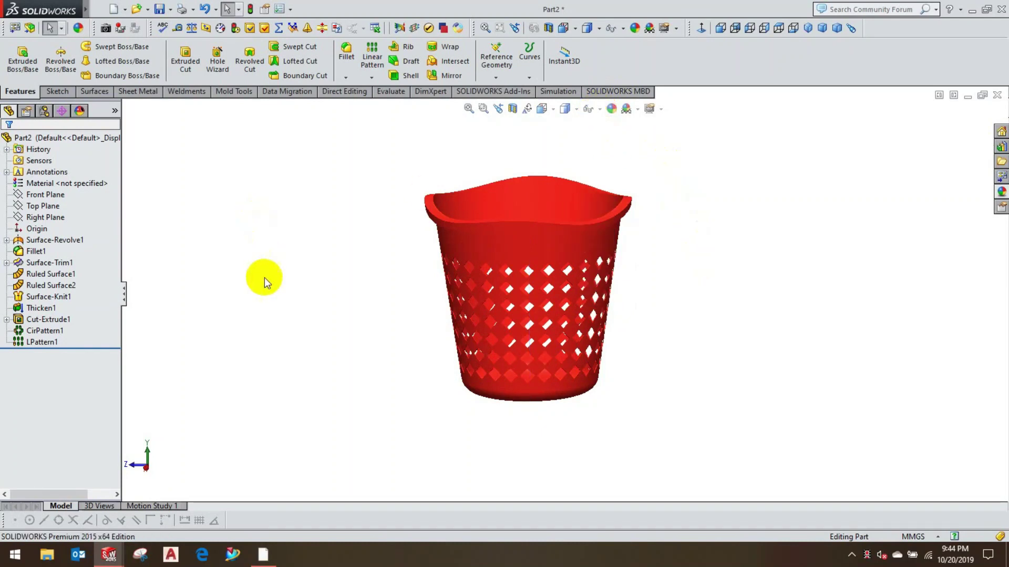
# Step: Switch to Isometric and orbit the basket so its underside faces the viewer
pyautogui.moveTo(268, 307); pyautogui.dragTo(556, 236, button='middle')
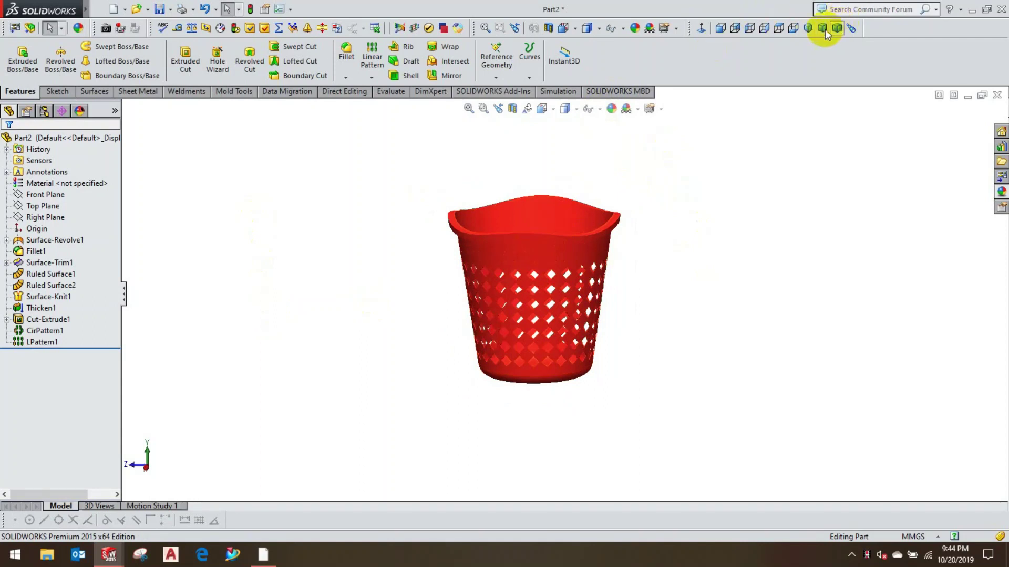
pyautogui.click(811, 29)
pyautogui.scroll(3, 676, 304)
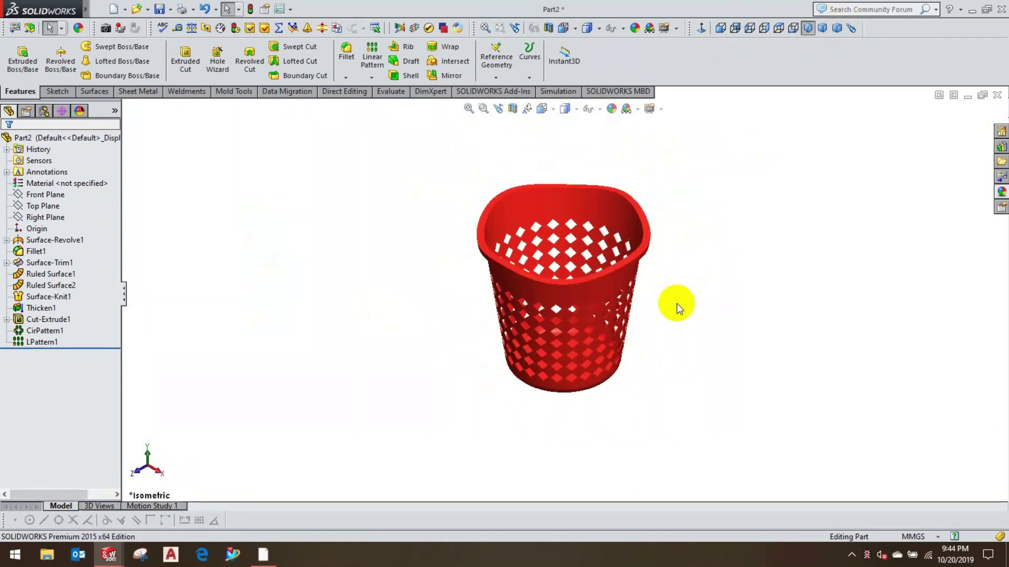
pyautogui.scroll(-2, 676, 302)
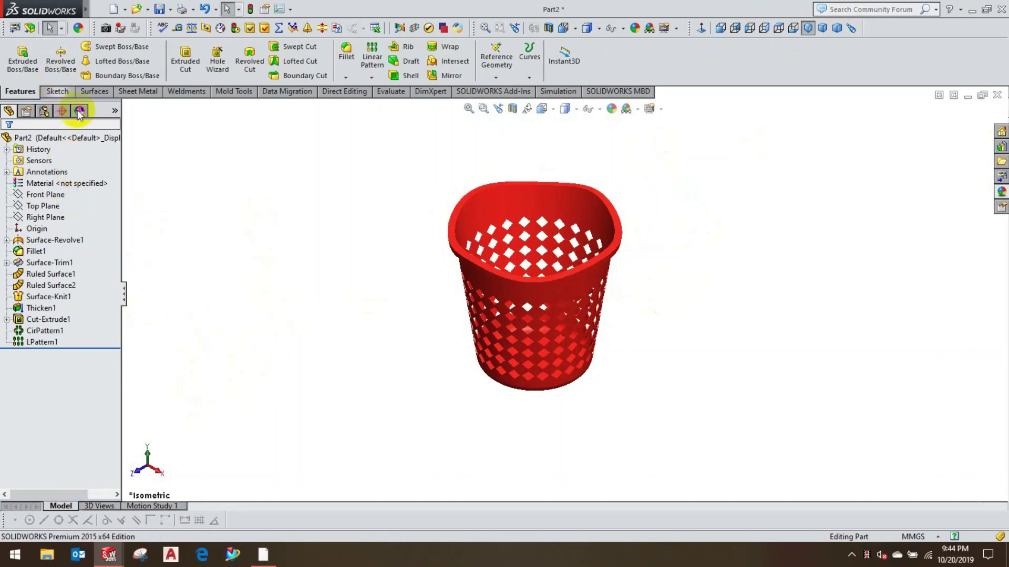
pyautogui.moveTo(423, 352); pyautogui.dragTo(465, 163, button='middle')
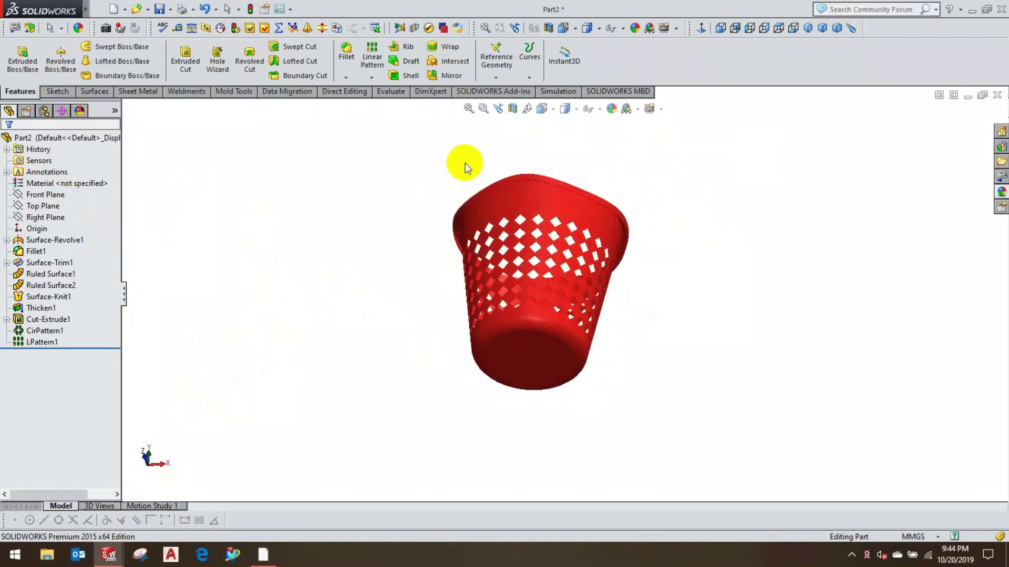
# Step: Sketch on the bottom face and convert its edge into a 145.49 mm circle
pyautogui.click(534, 354)
pyautogui.rightClick(534, 354)
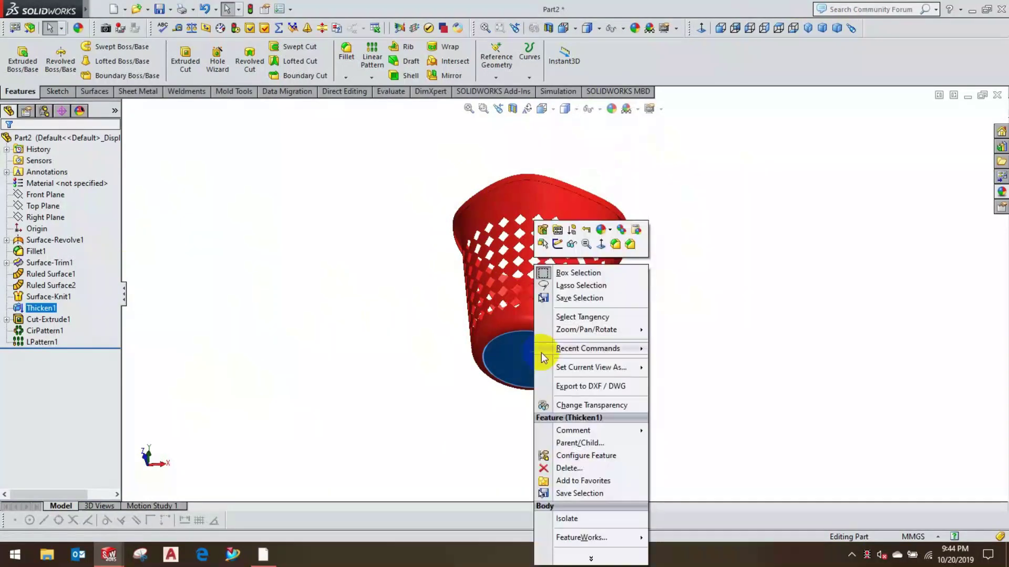
pyautogui.click(565, 234)
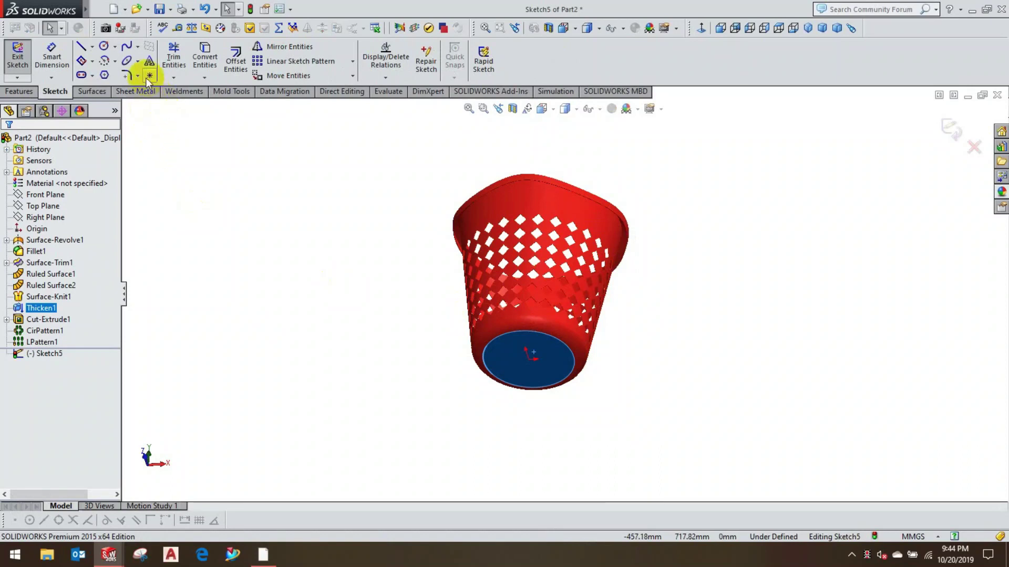
pyautogui.click(208, 67)
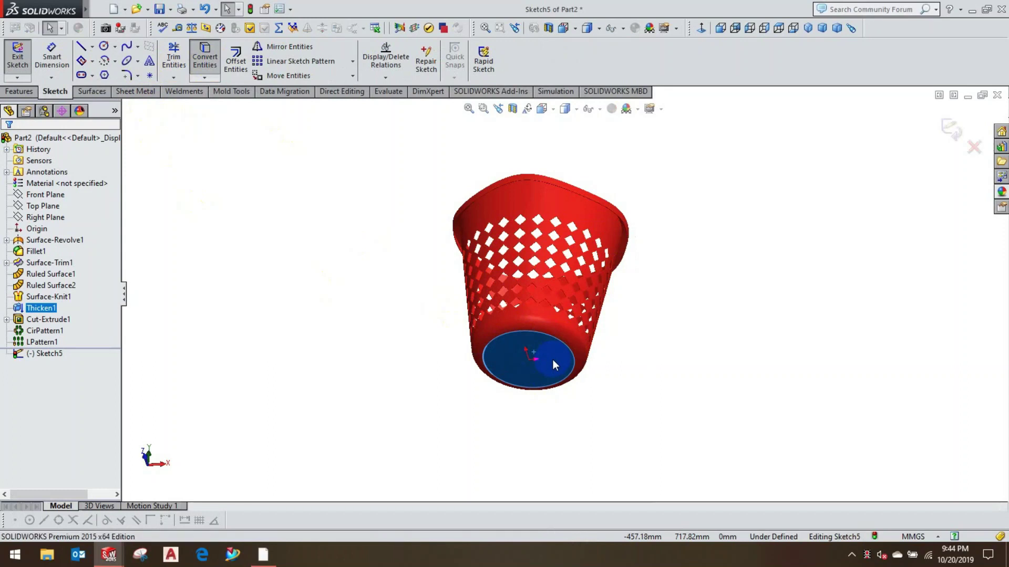
pyautogui.click(553, 362)
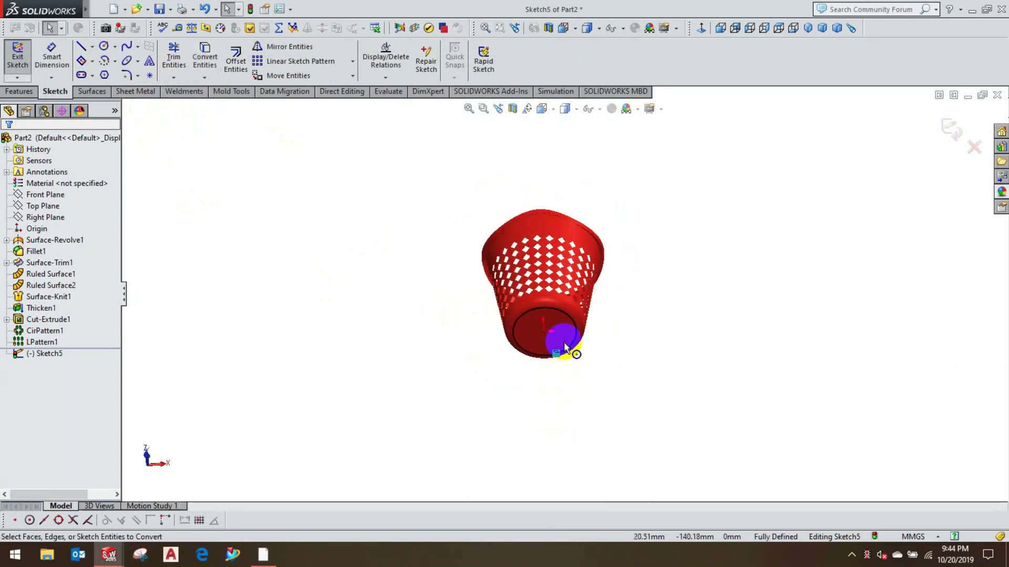
pyautogui.moveTo(562, 348); pyautogui.dragTo(570, 330, button='middle')
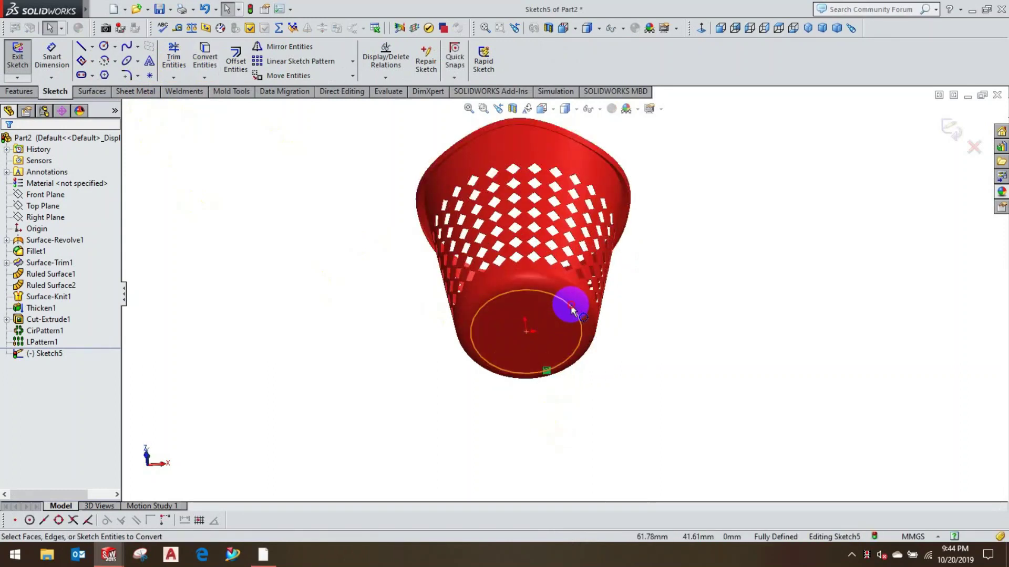
pyautogui.click(571, 314)
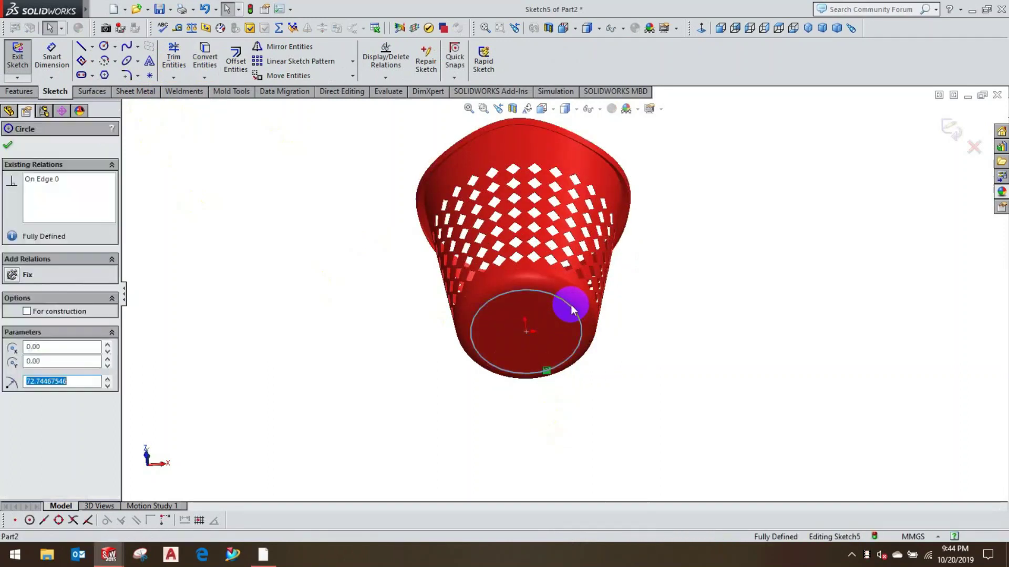
pyautogui.click(8, 149)
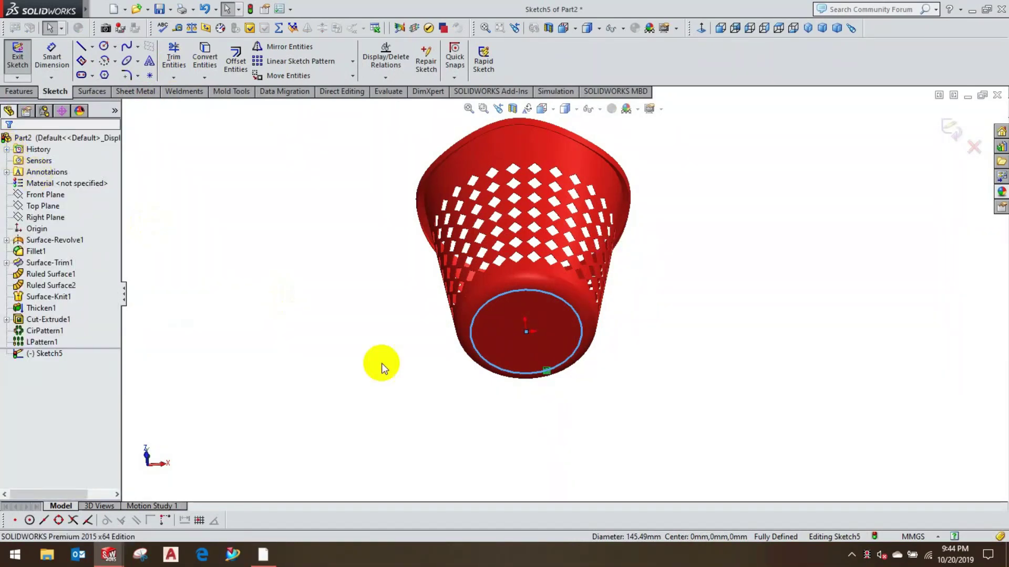
pyautogui.moveTo(524, 333); pyautogui.dragTo(440, 269)
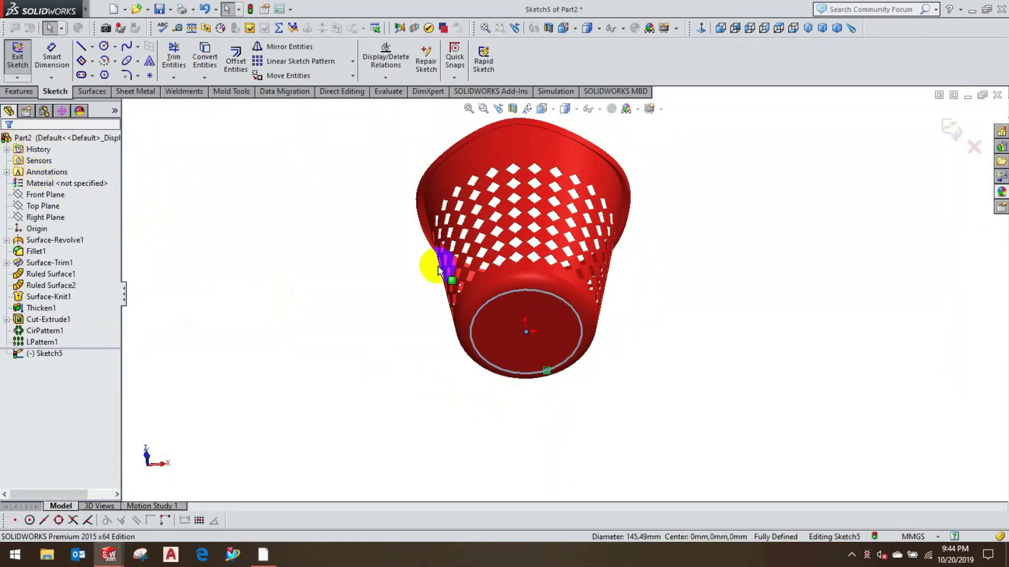
# Step: Offset the bottom circle by 1 mm and exit the sketch
pyautogui.click(229, 61)
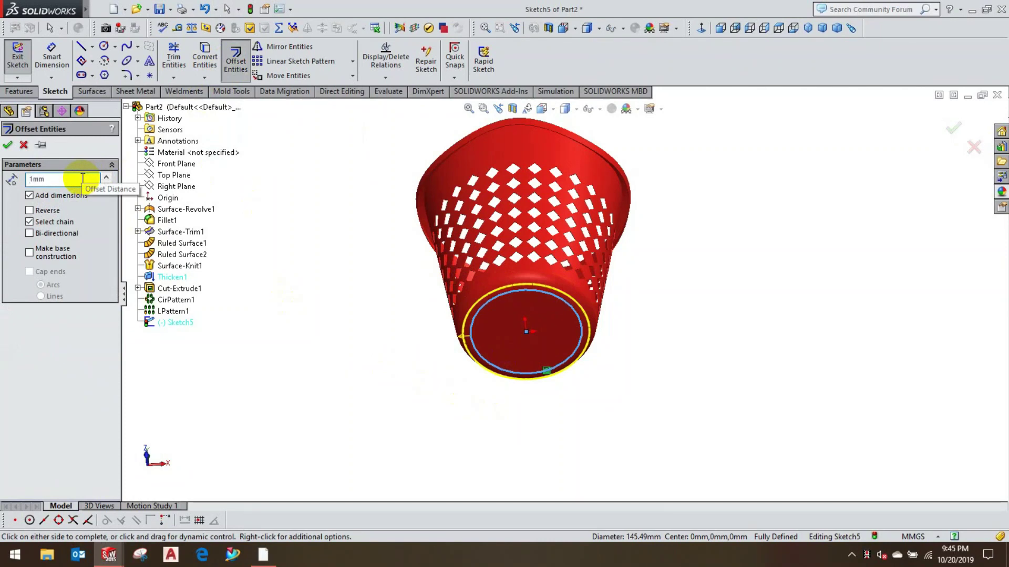
pyautogui.press('Return')
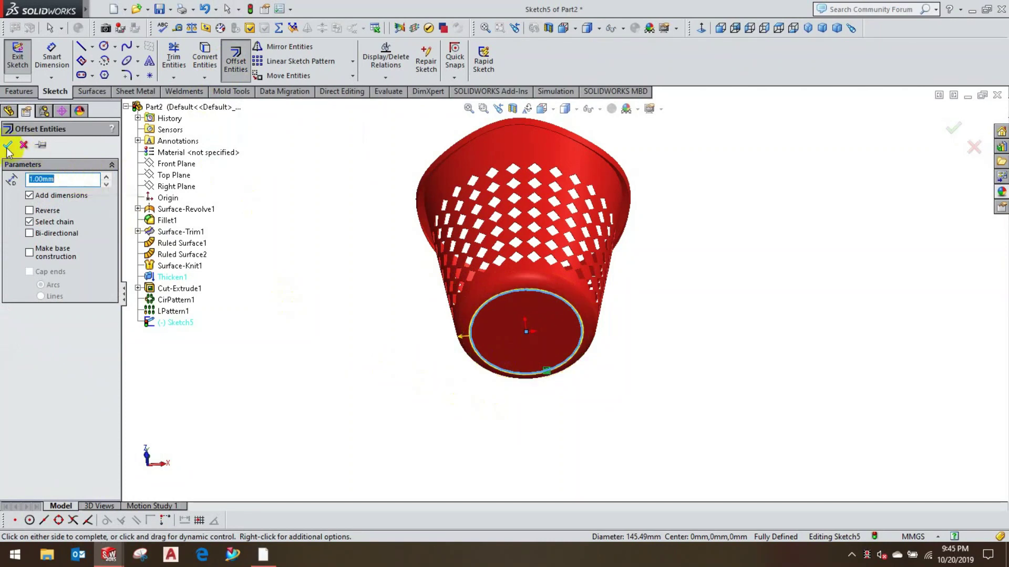
pyautogui.click(7, 147)
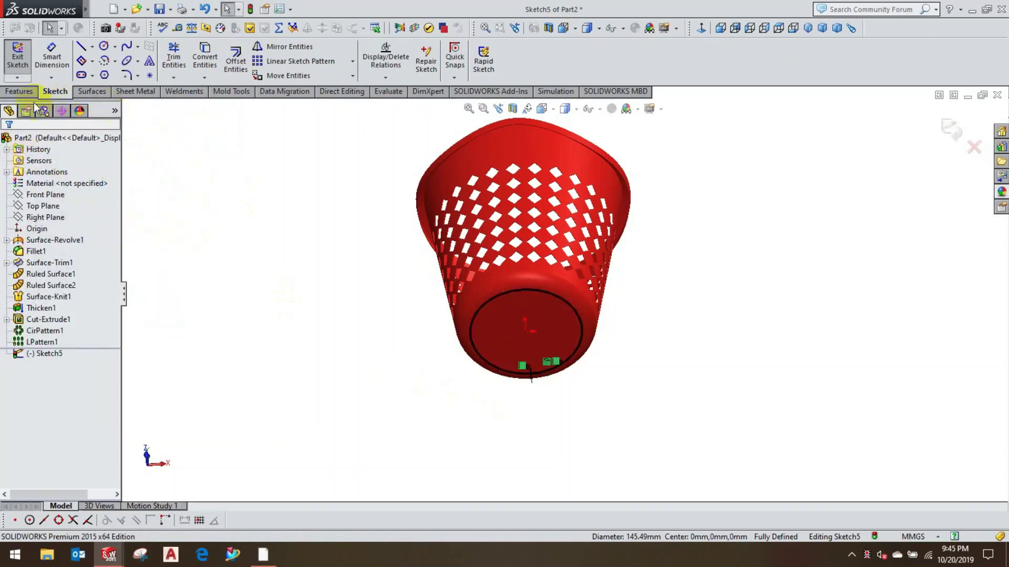
pyautogui.click(18, 55)
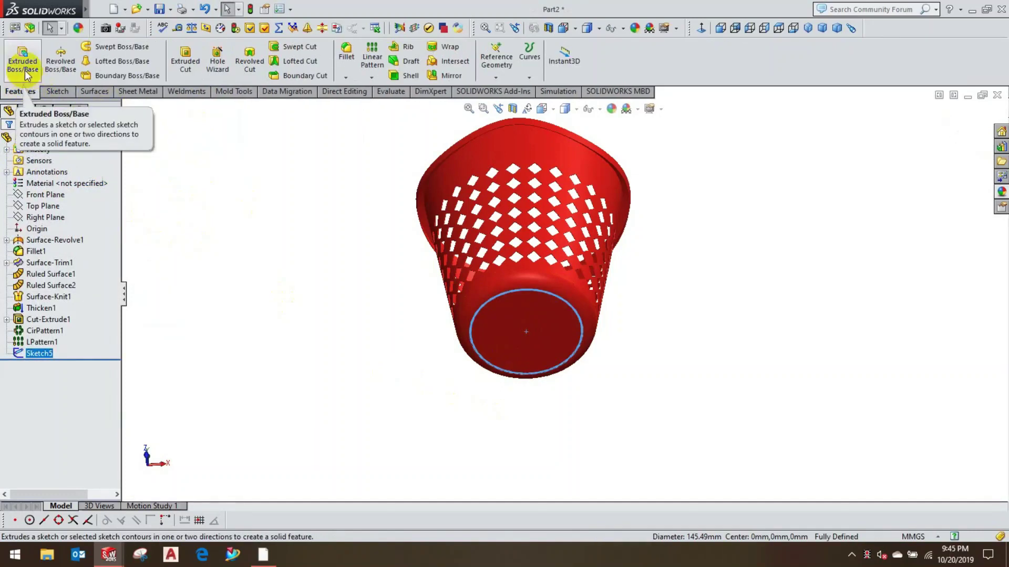
# Step: Extrude Sketch5 as a Blind 1 mm boss to close the basket's bottom
pyautogui.click(24, 68)
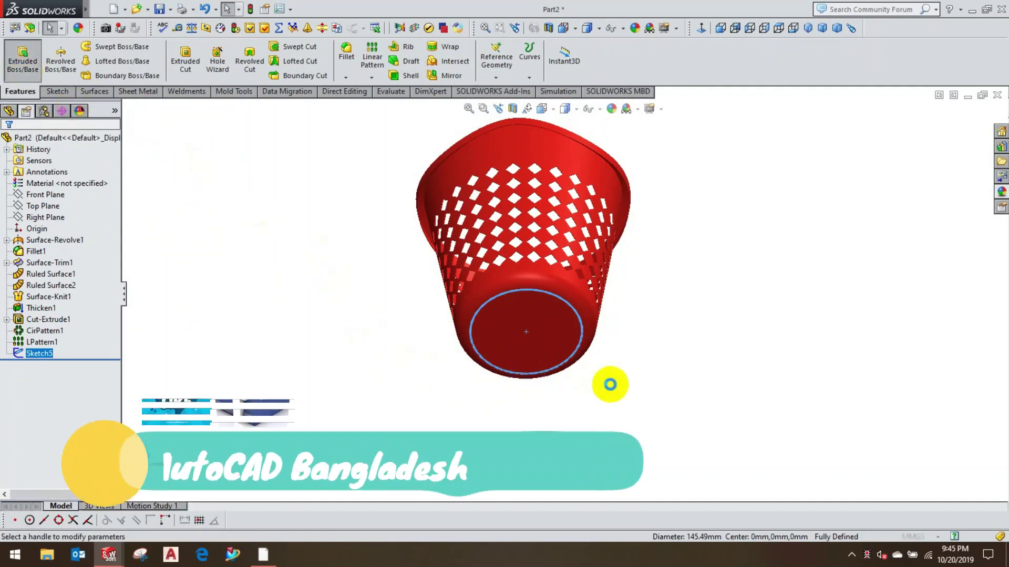
pyautogui.moveTo(620, 358); pyautogui.dragTo(479, 450, button='middle')
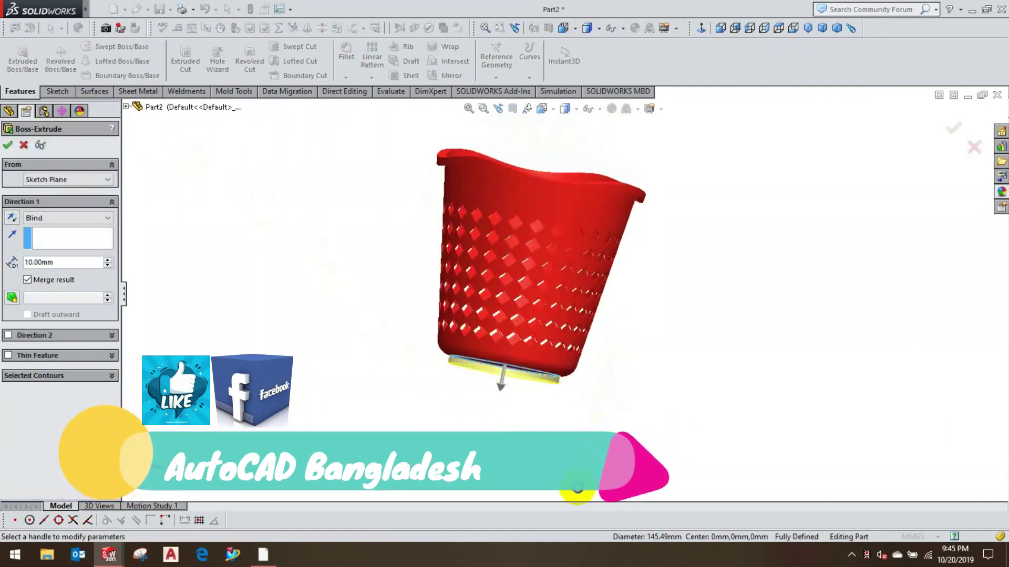
pyautogui.click(54, 261)
pyautogui.moveTo(57, 262); pyautogui.dragTo(20, 264)
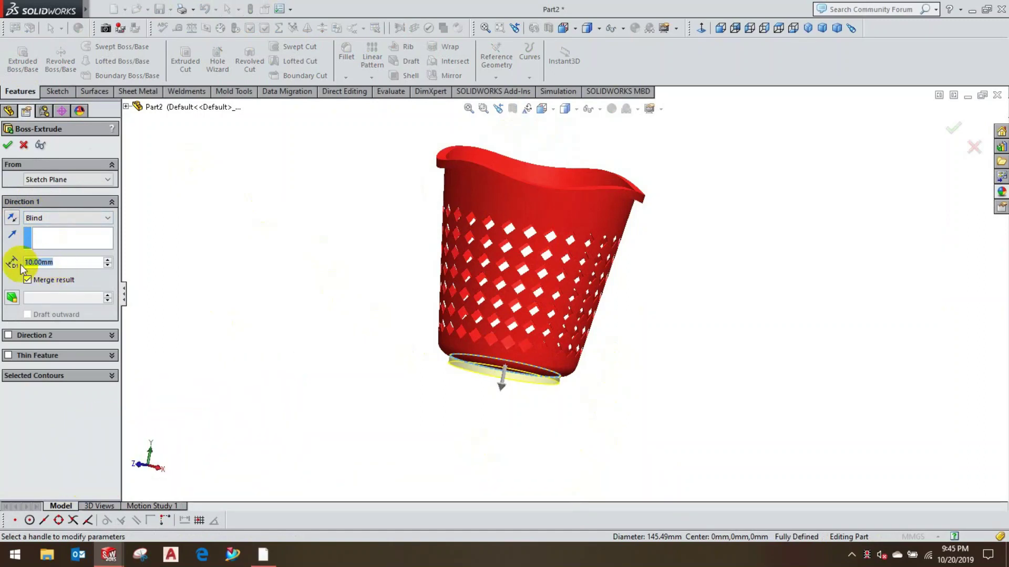
pyautogui.write('1mm')
pyautogui.press('Return')
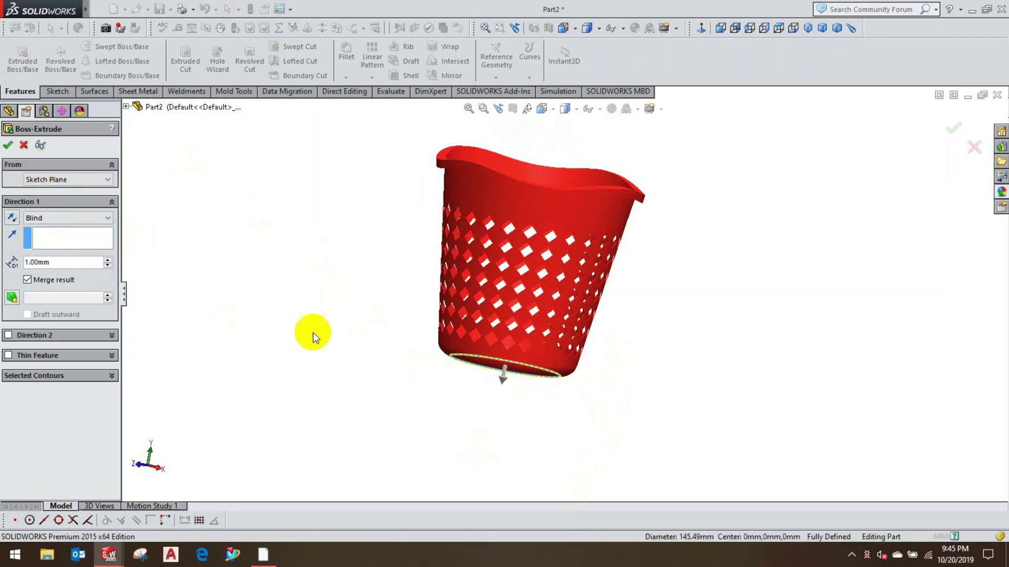
pyautogui.press('Return')
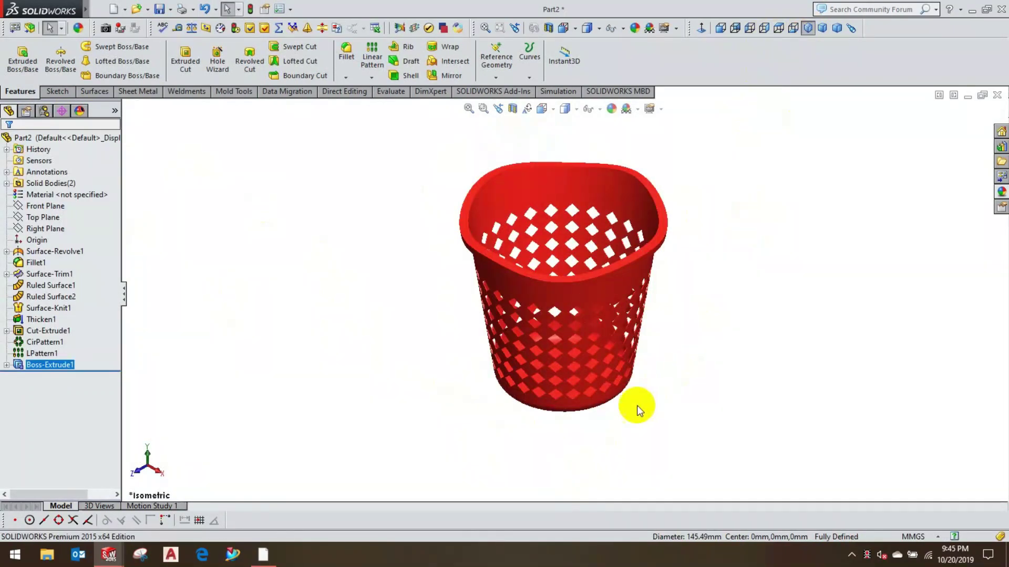
pyautogui.moveTo(507, 424)
pyautogui.mouseDown(button='middle')
pyautogui.moveTo(423, 407)
pyautogui.moveTo(389, 331)
pyautogui.moveTo(466, 225)
pyautogui.moveTo(513, 225)
pyautogui.moveTo(534, 367)
pyautogui.mouseUp(button='middle')
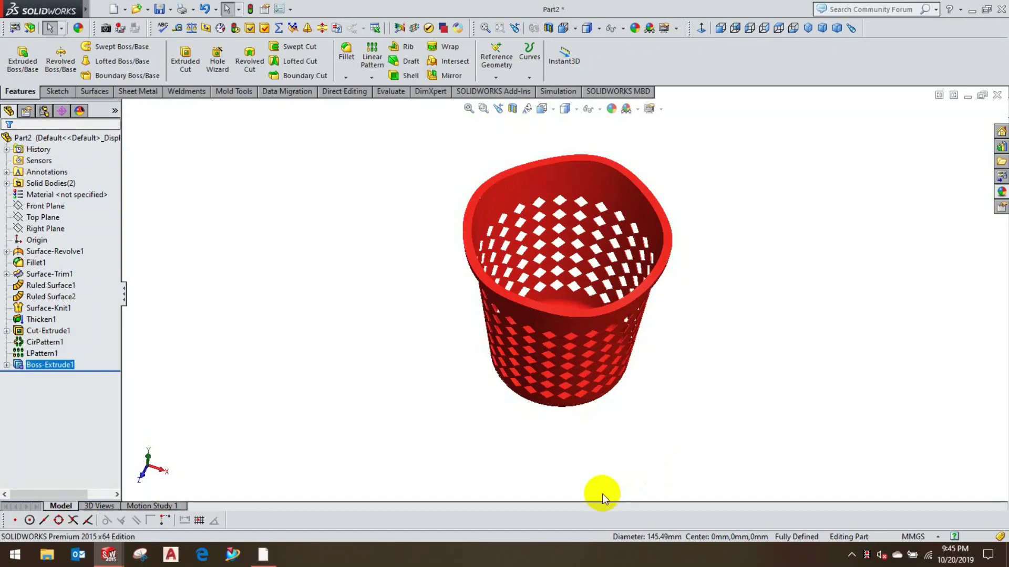
pyautogui.click(808, 30)
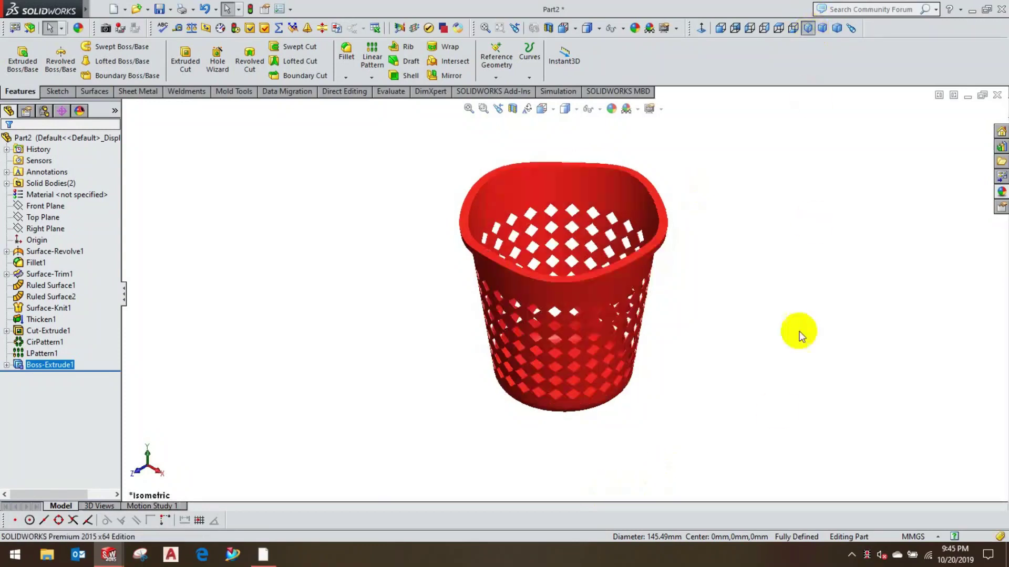